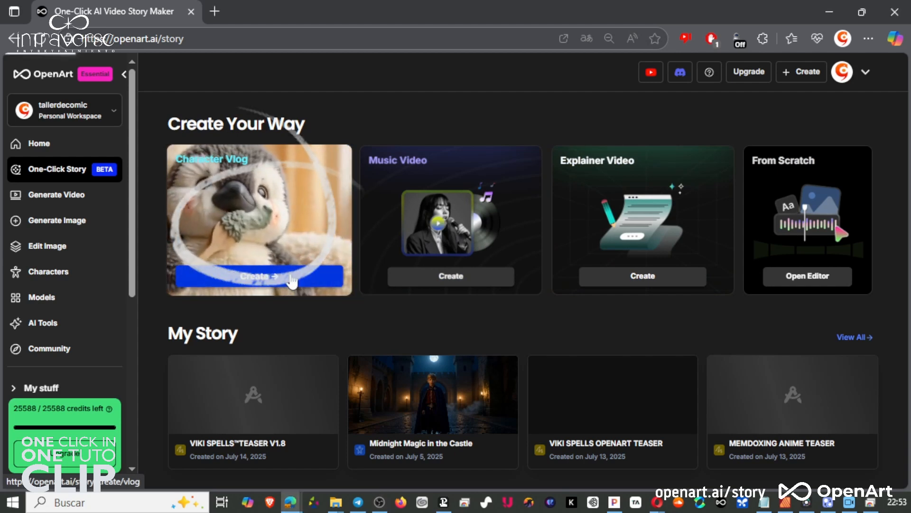
# Open the Character Vlog creator and scroll through the community characters.
pyautogui.click(291, 279)
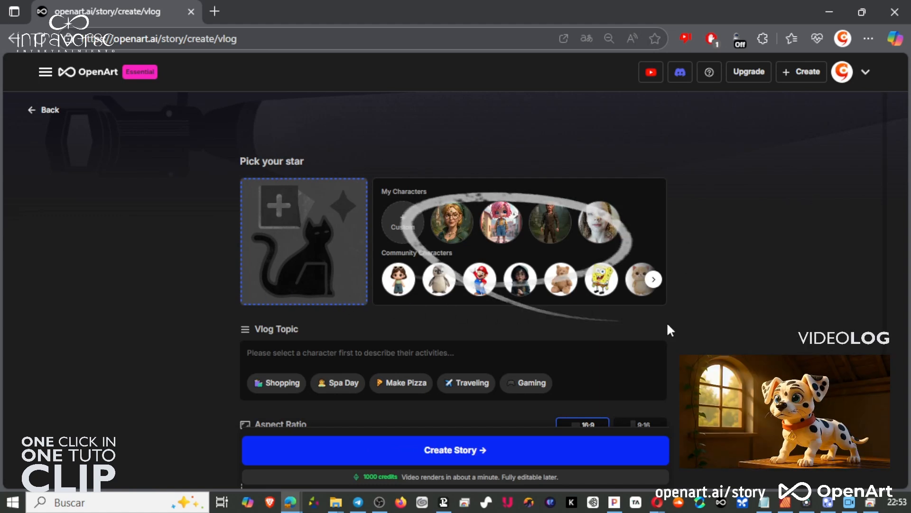
pyautogui.scroll(-1, 484, 350)
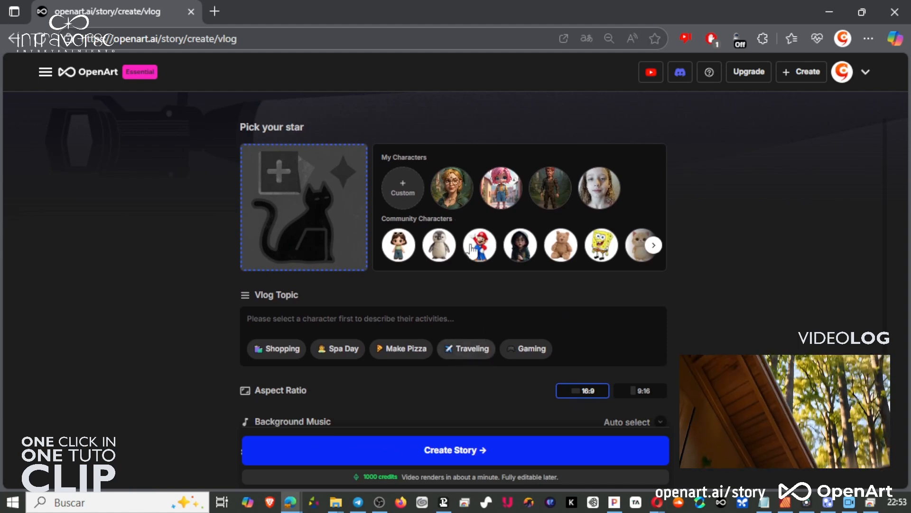
pyautogui.click(654, 246)
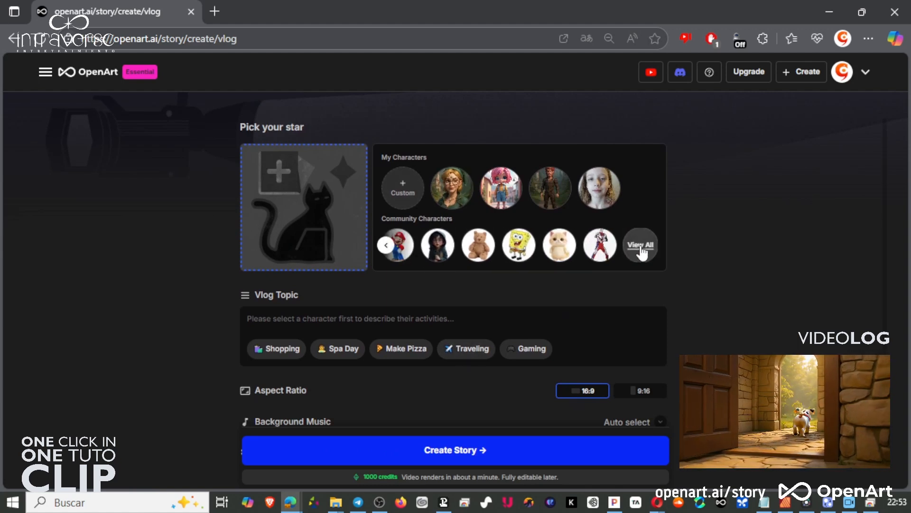
pyautogui.click(386, 246)
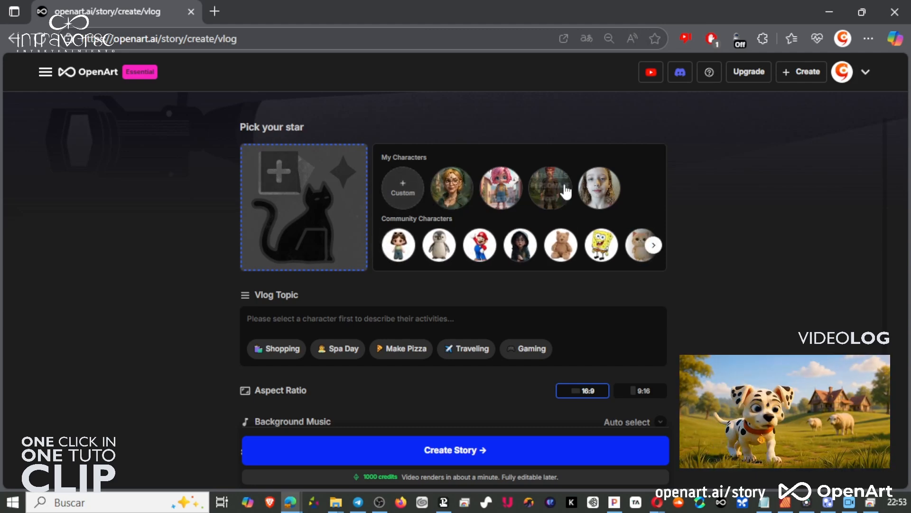
# Open the custom character dialog and close it without creating a character.
pyautogui.moveTo(572, 200)
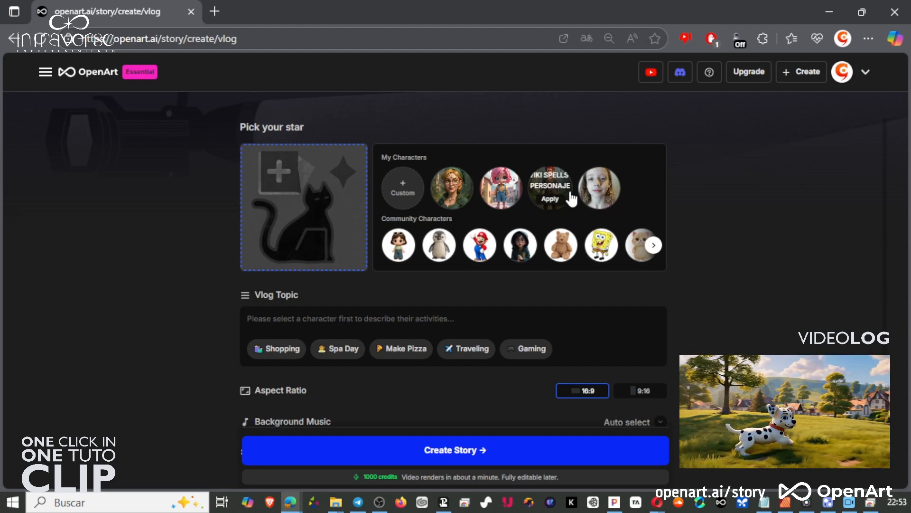
pyautogui.click(403, 194)
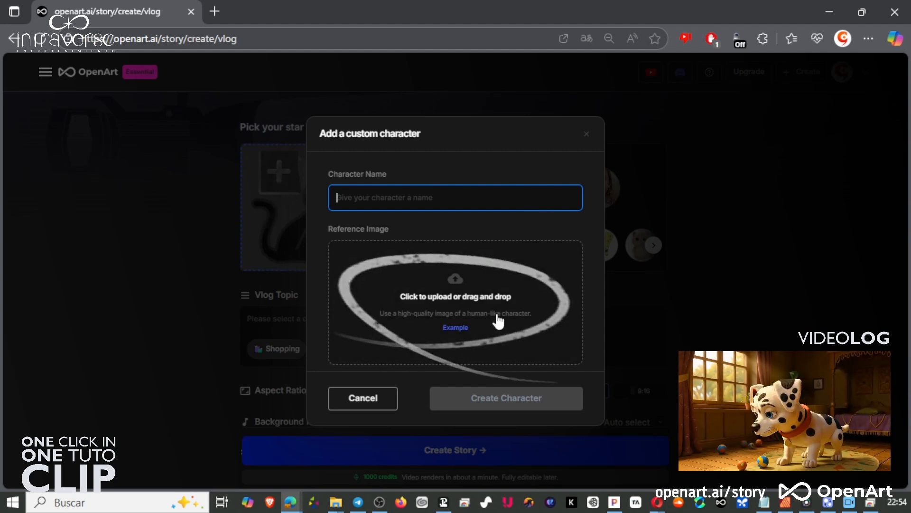
pyautogui.click(587, 136)
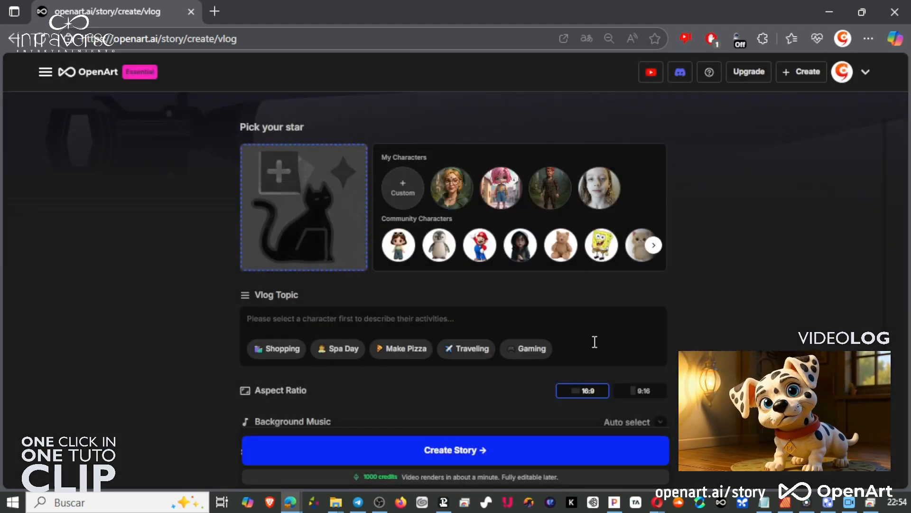
# Review the background music options, then collapse them and expand the advanced settings.
pyautogui.scroll(-1, 594, 351)
pyautogui.click(659, 355)
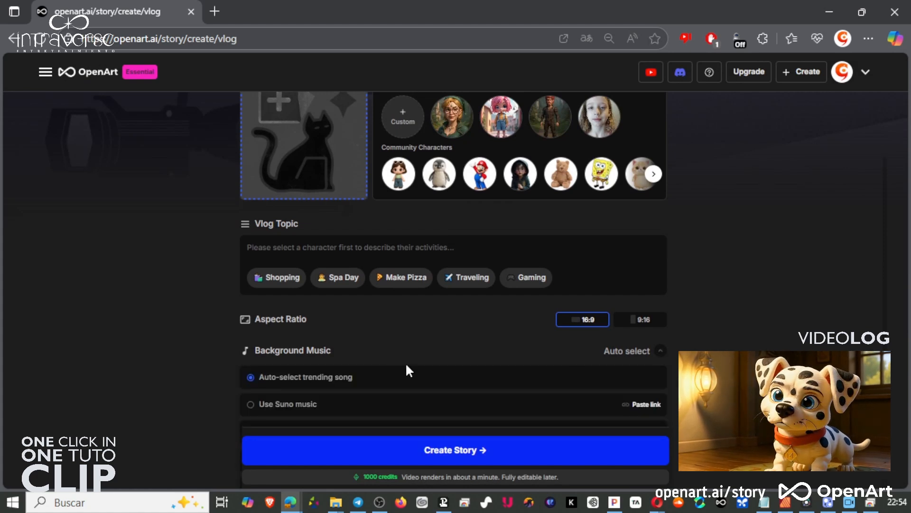
pyautogui.scroll(-1, 394, 365)
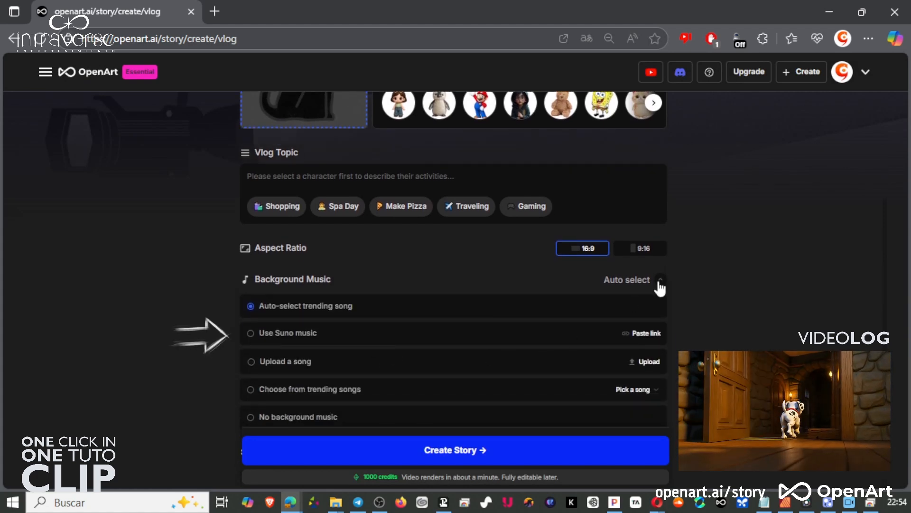
pyautogui.click(660, 280)
pyautogui.click(660, 382)
# Review the image model and video model choices in the vlog's advanced settings.
pyautogui.scroll(-1, 479, 382)
pyautogui.click(409, 378)
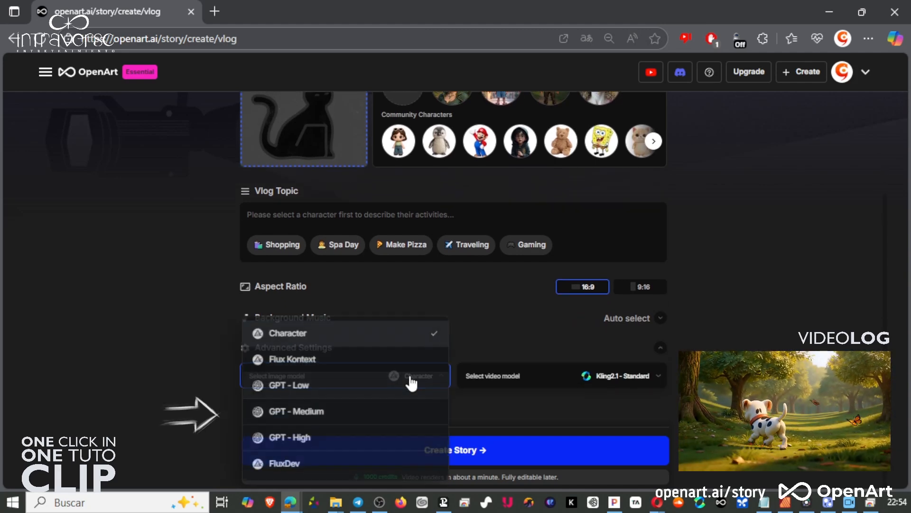
pyautogui.click(642, 376)
pyautogui.click(643, 378)
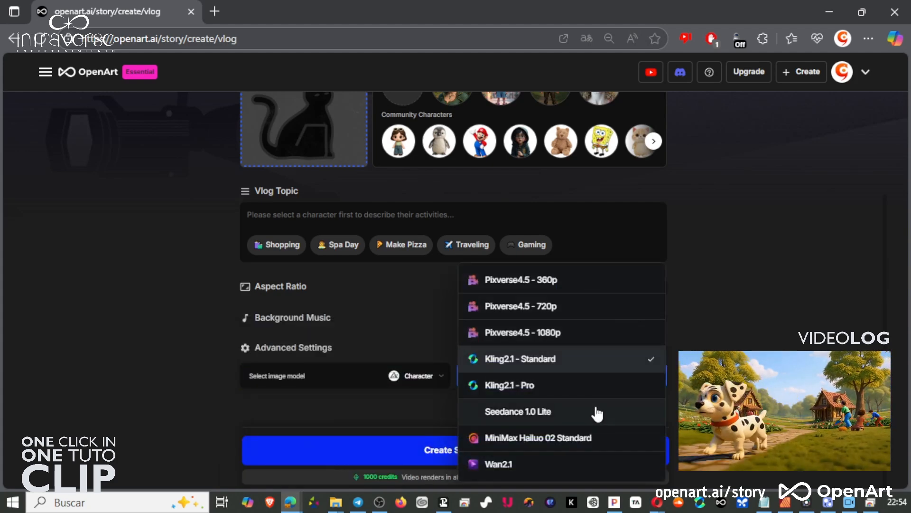
pyautogui.click(717, 412)
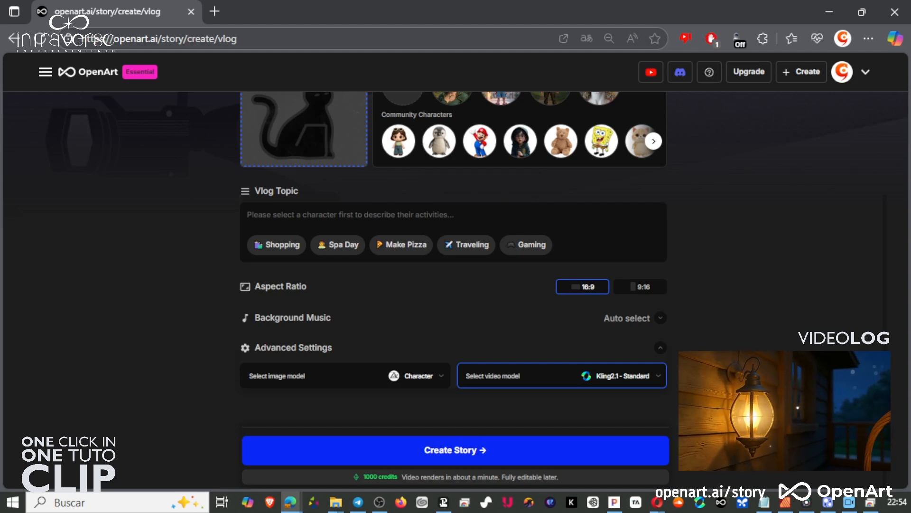
pyautogui.scroll(3, 684, 405)
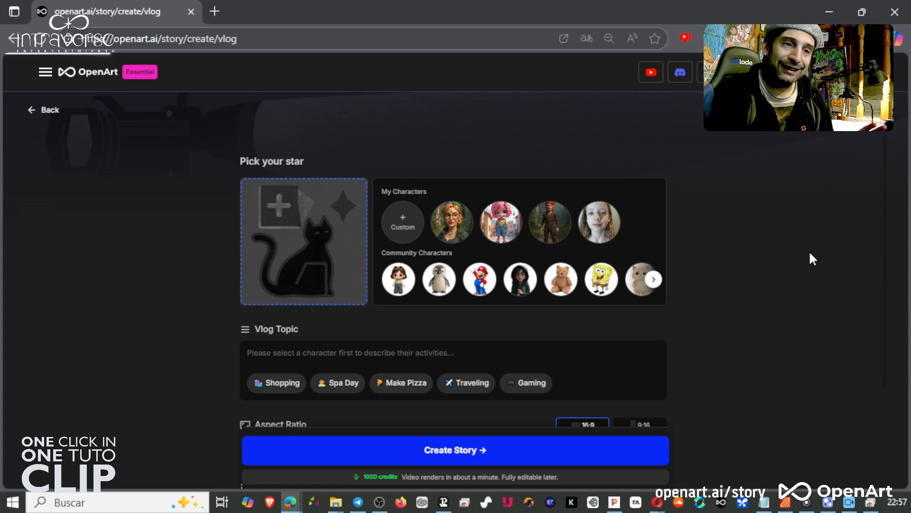
# Go back to the story templates and open the Music Video creator.
pyautogui.hotkey('alt', 'Left')
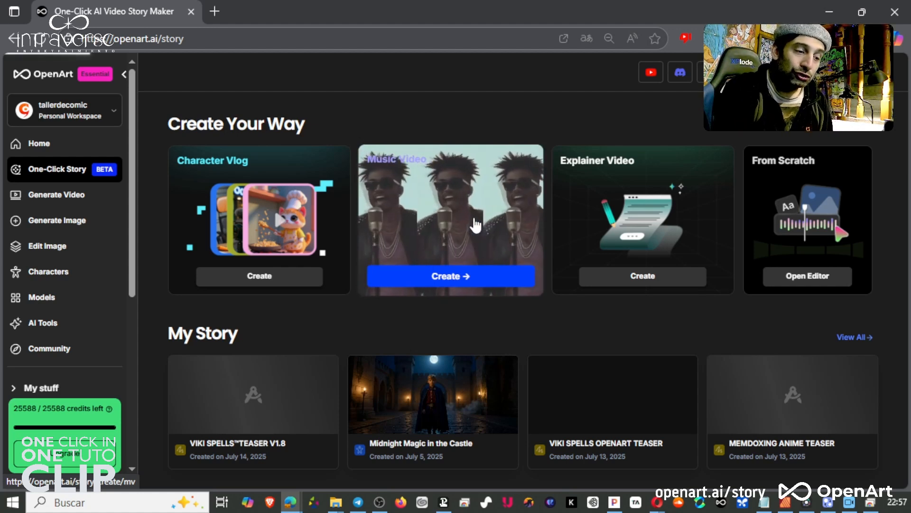
pyautogui.click(476, 225)
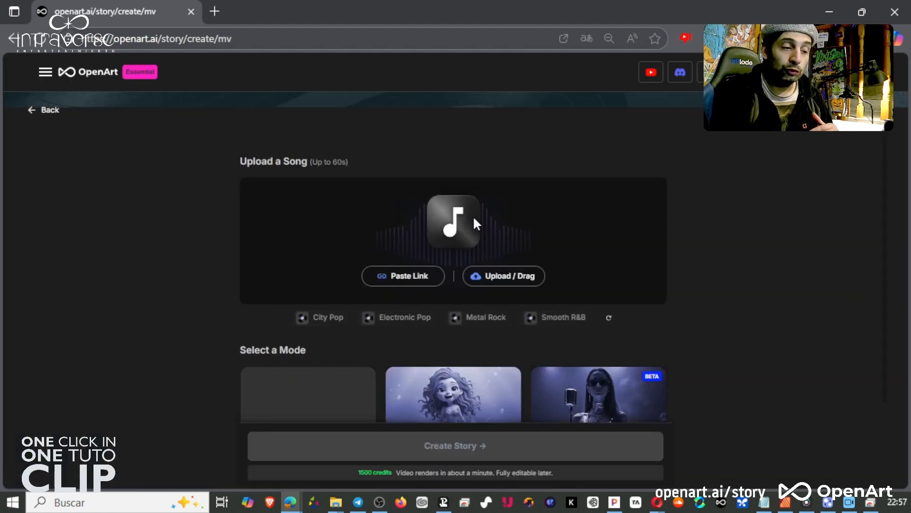
pyautogui.scroll(-2, 709, 248)
pyautogui.scroll(-1, 714, 256)
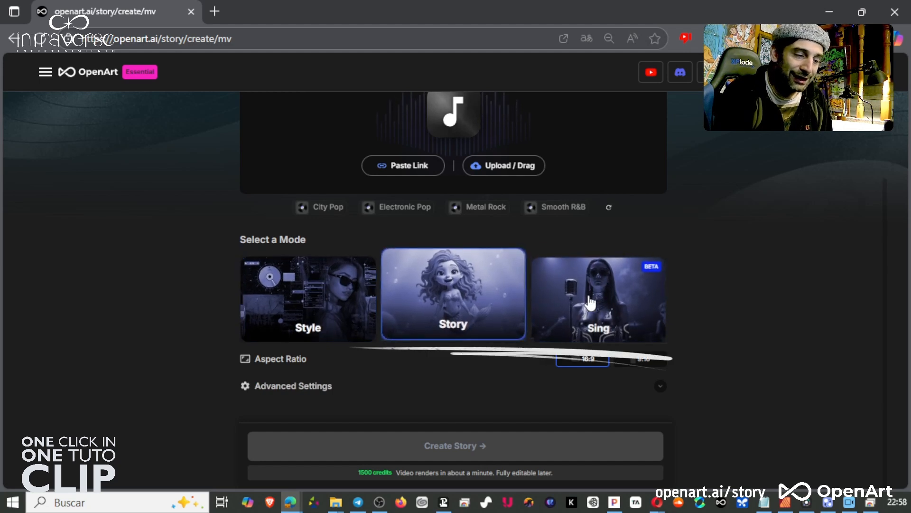
# Try the Style and Story modes, comparing One-Star Story with Auto Story.
pyautogui.click(512, 306)
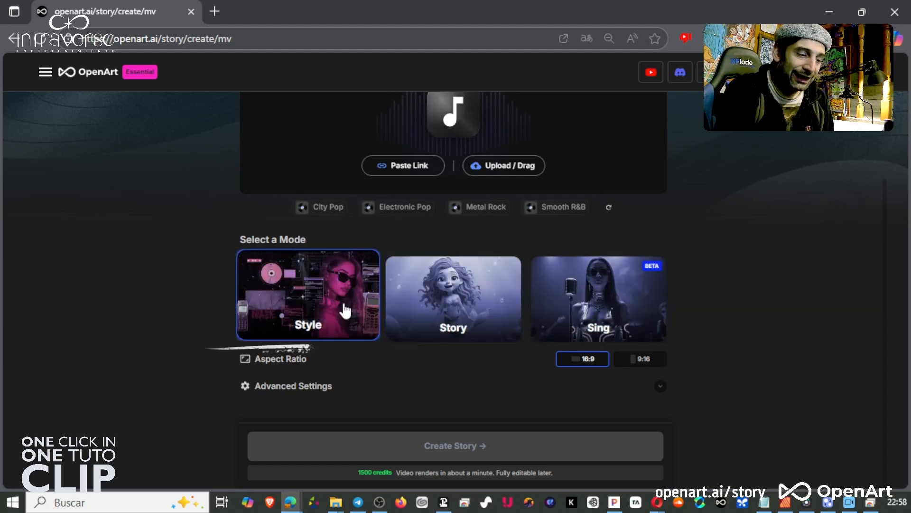
pyautogui.click(470, 309)
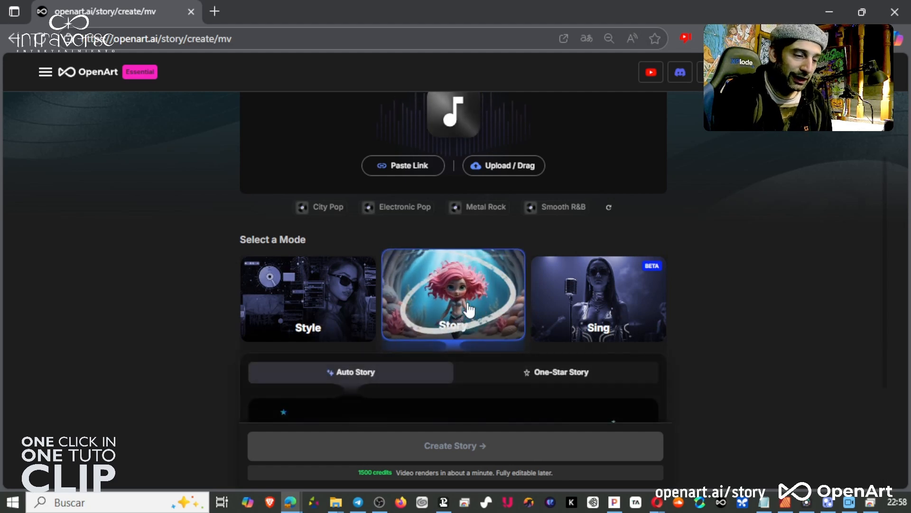
pyautogui.scroll(-3, 434, 337)
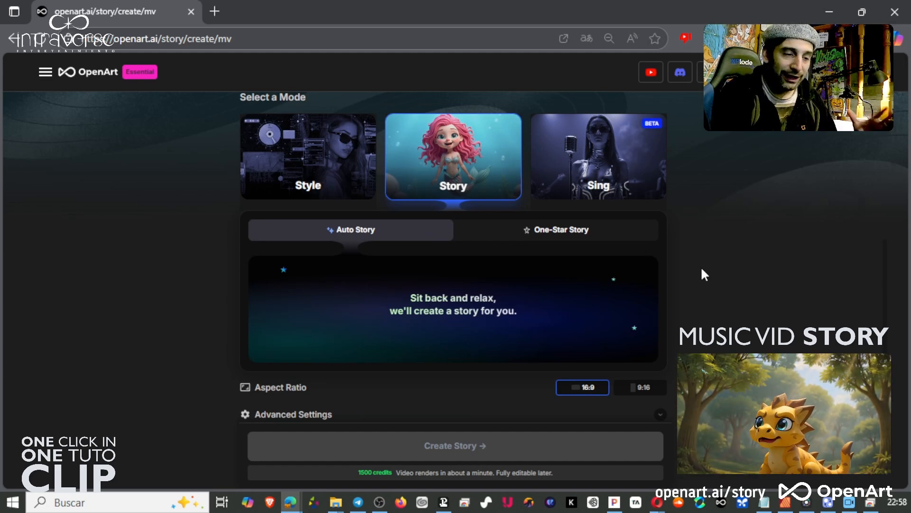
pyautogui.click(606, 237)
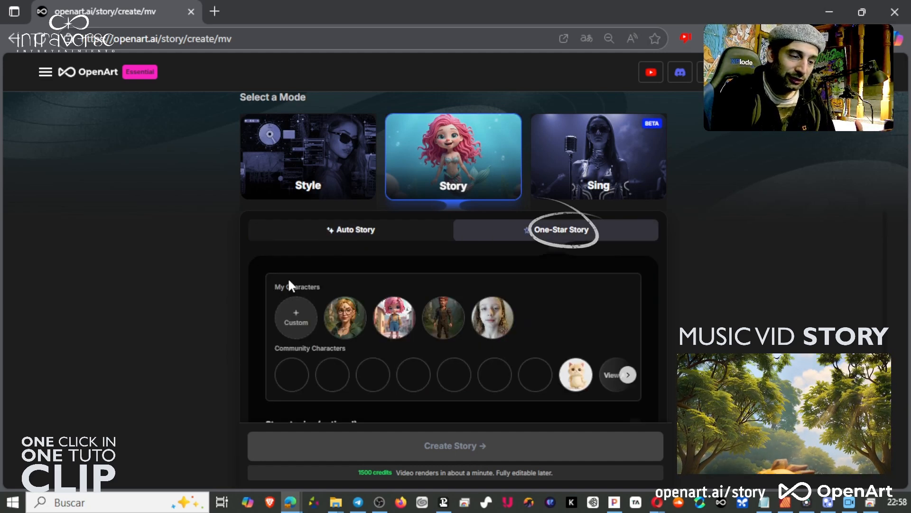
pyautogui.click(337, 240)
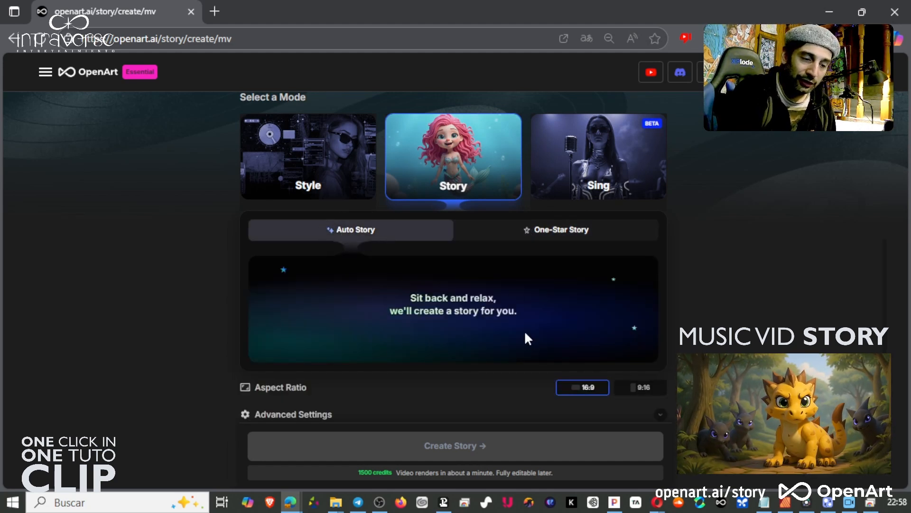
pyautogui.scroll(-1, 524, 332)
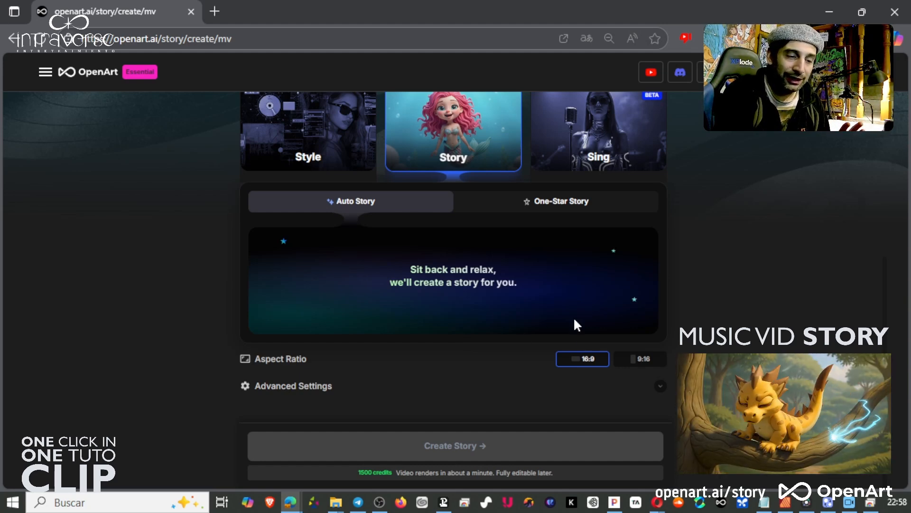
# Expand the Music Video advanced settings and review the video model list.
pyautogui.click(659, 387)
pyautogui.scroll(-1, 485, 375)
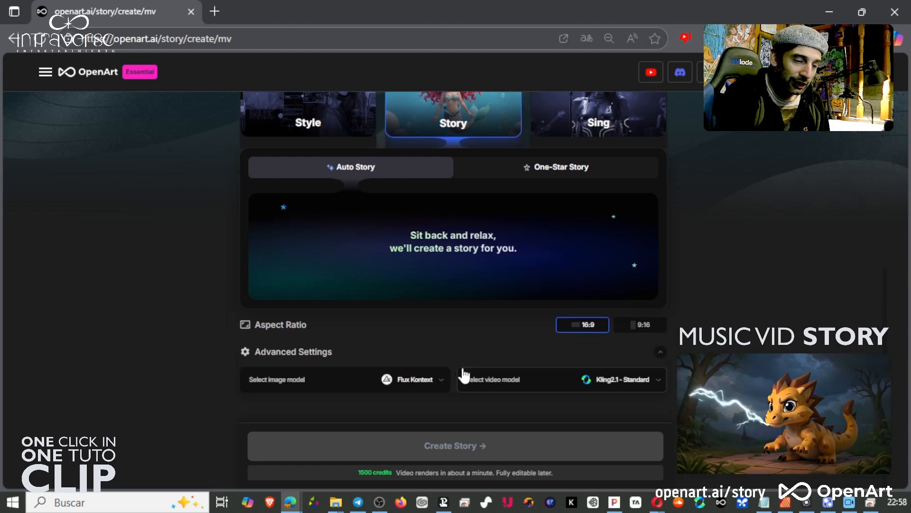
pyautogui.click(549, 386)
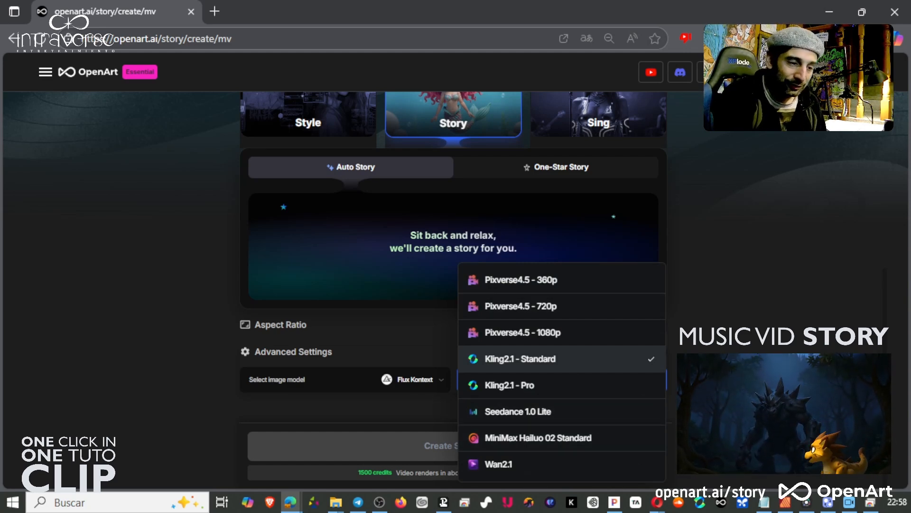
pyautogui.scroll(5, 560, 332)
# Switch to the Sing mode and review its image and video model options.
pyautogui.click(664, 322)
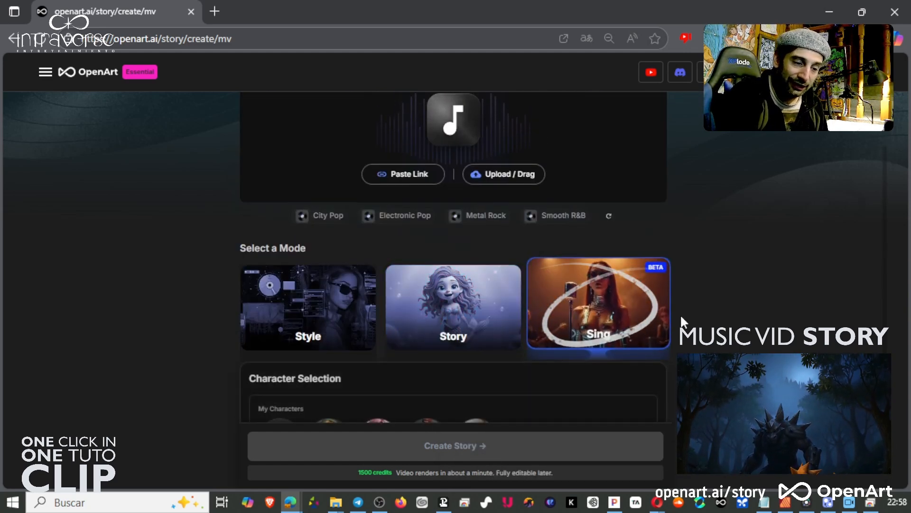
pyautogui.scroll(-5, 615, 252)
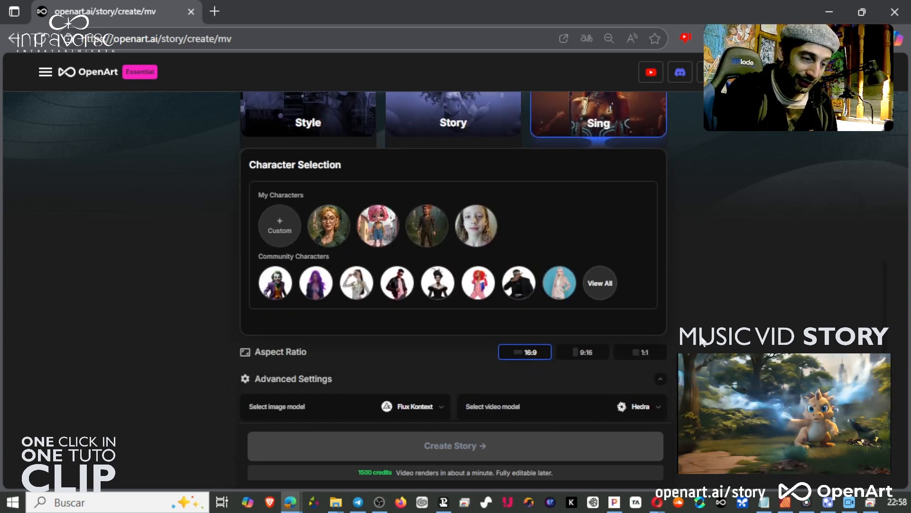
pyautogui.moveTo(285, 296)
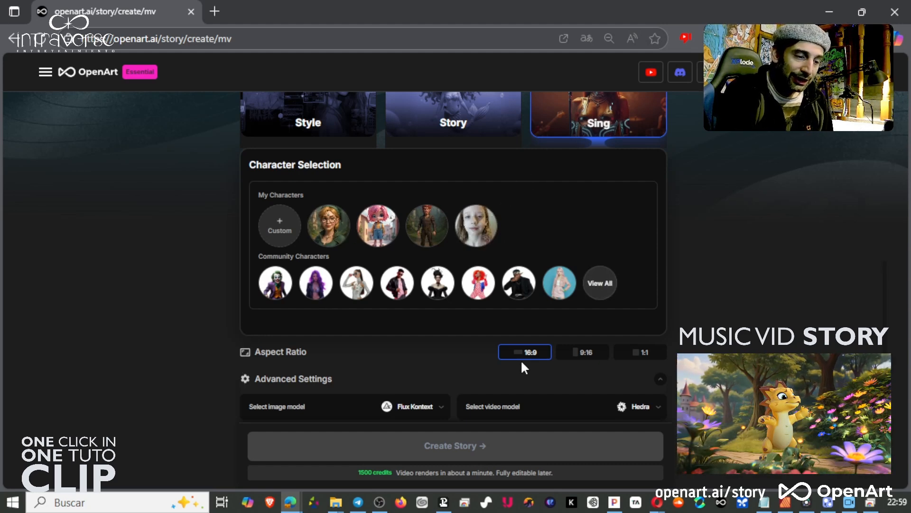
pyautogui.click(422, 411)
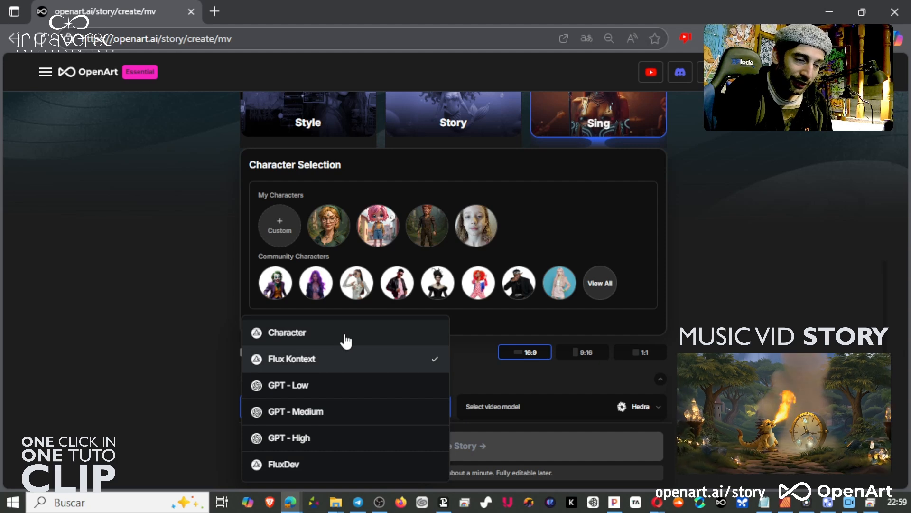
pyautogui.click(646, 404)
pyautogui.click(647, 406)
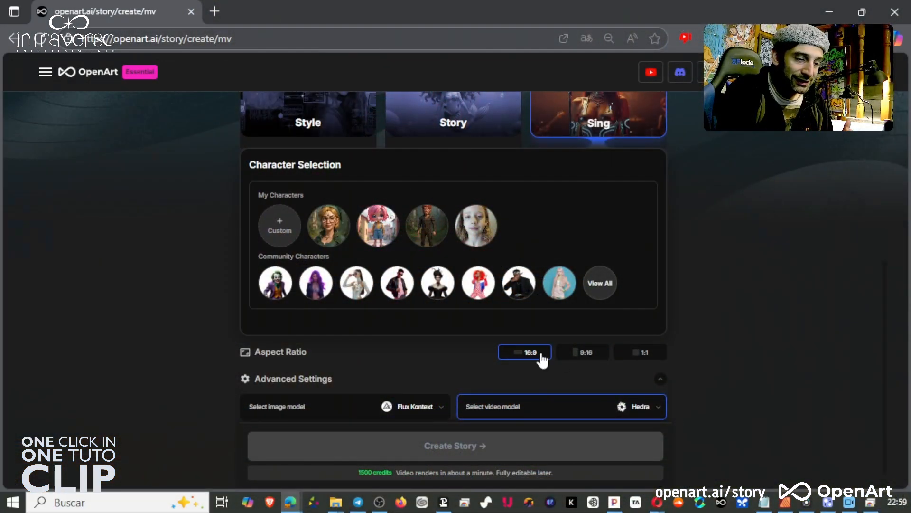
# Set the Sing video's aspect ratio to 9:16.
pyautogui.scroll(3, 686, 319)
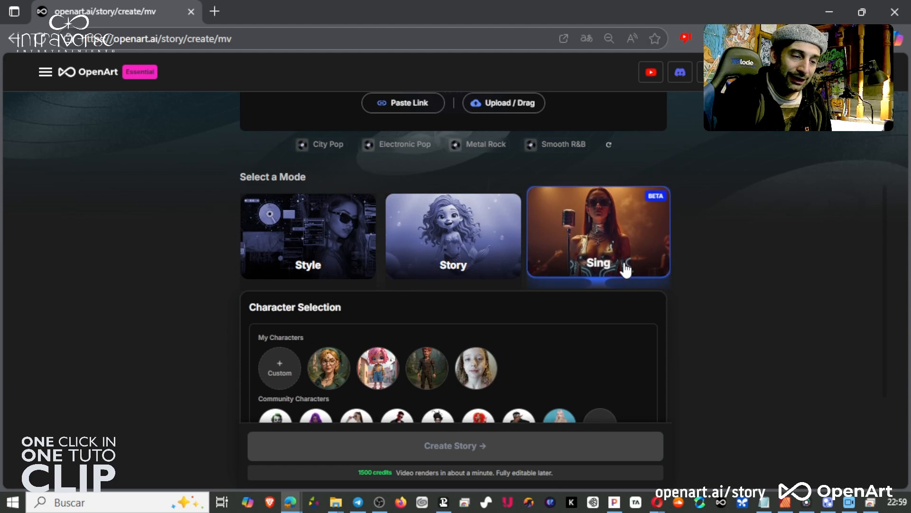
pyautogui.scroll(-2, 701, 357)
pyautogui.scroll(-2, 645, 418)
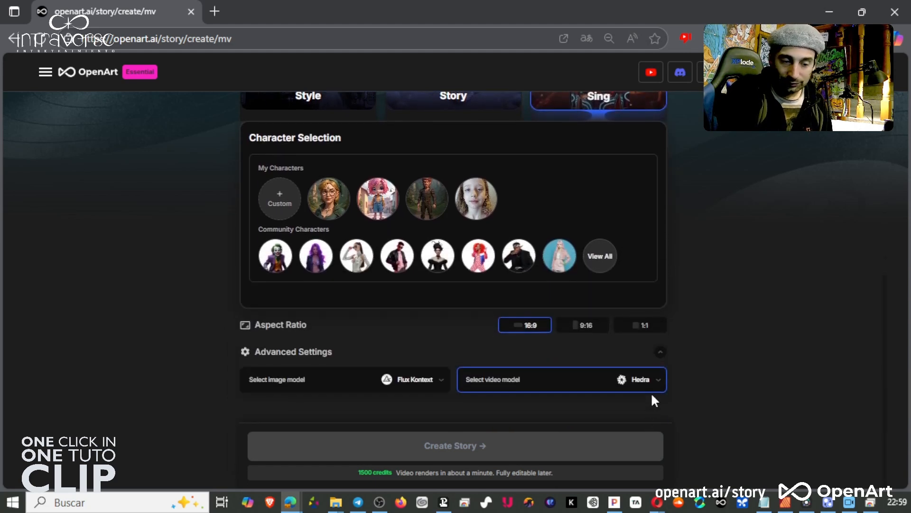
pyautogui.click(643, 327)
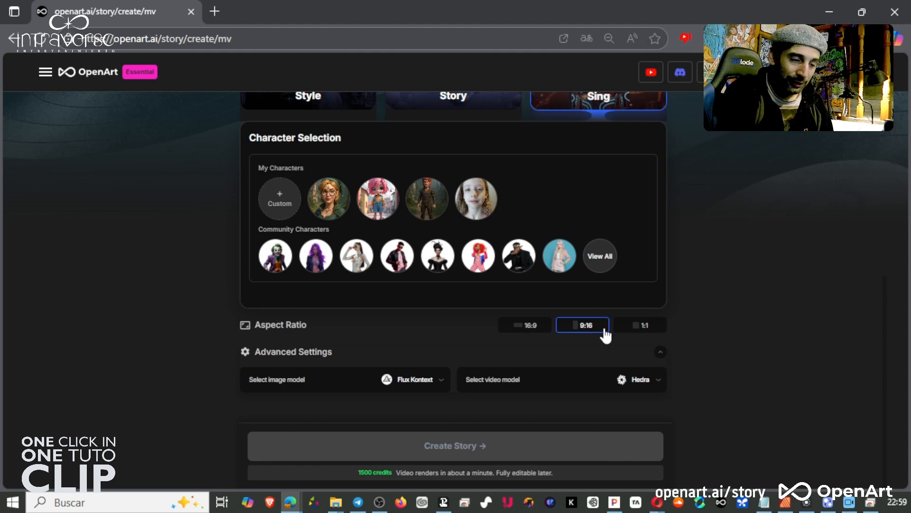
# Switch the music video mode to Style.
pyautogui.scroll(5, 663, 332)
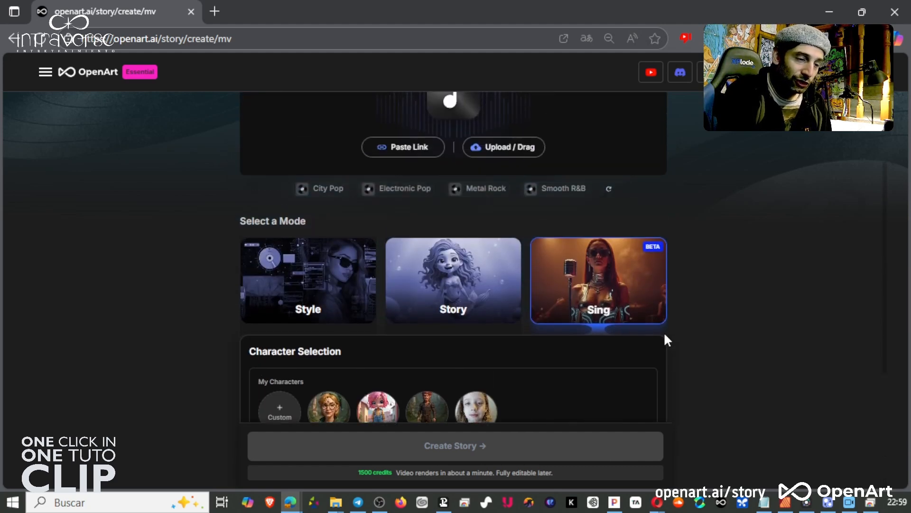
pyautogui.scroll(-5, 758, 361)
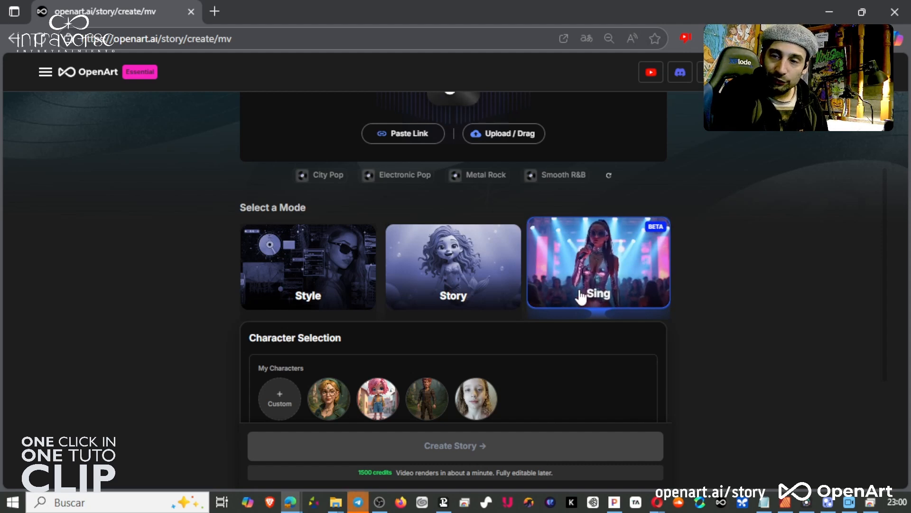
pyautogui.click(313, 287)
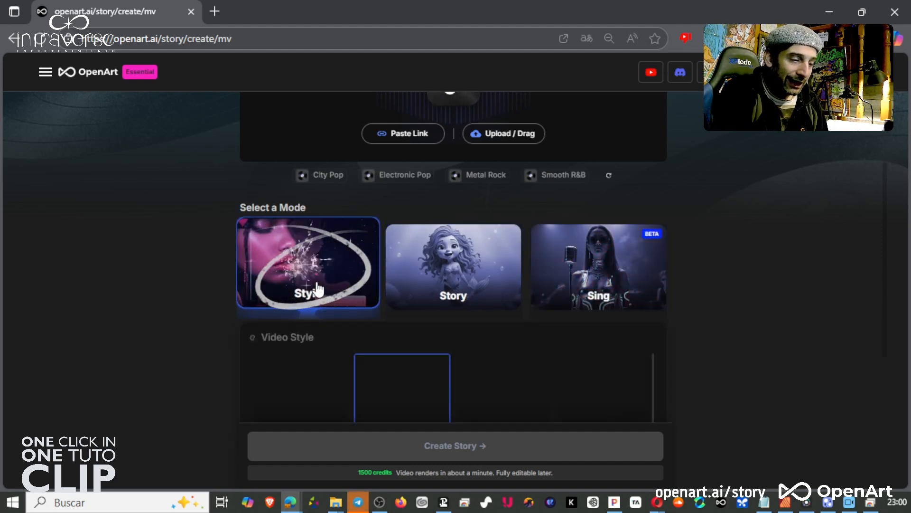
# Browse the Style mode's video style presets.
pyautogui.scroll(-3, 315, 290)
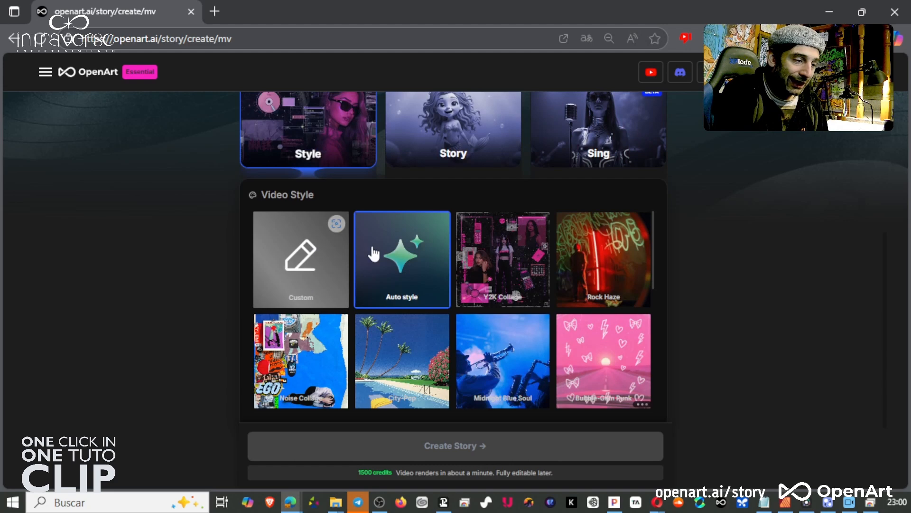
pyautogui.scroll(-3, 562, 287)
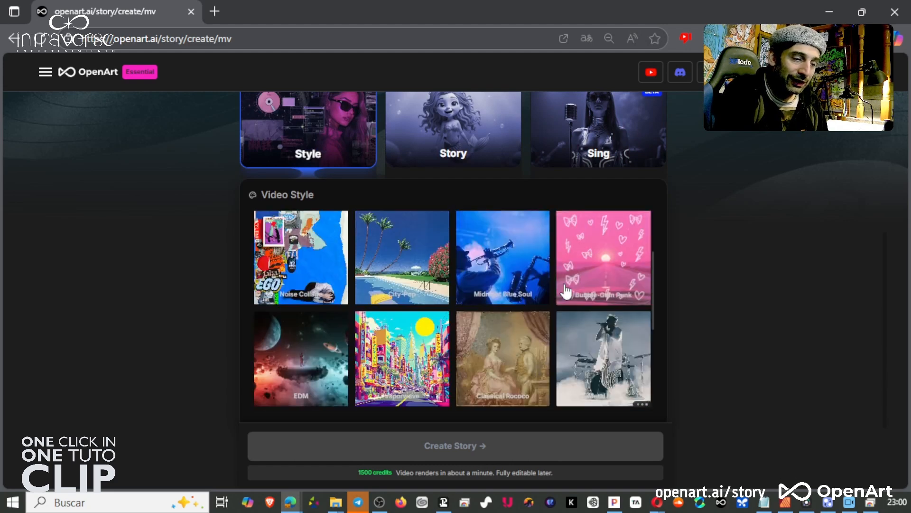
pyautogui.scroll(3, 579, 311)
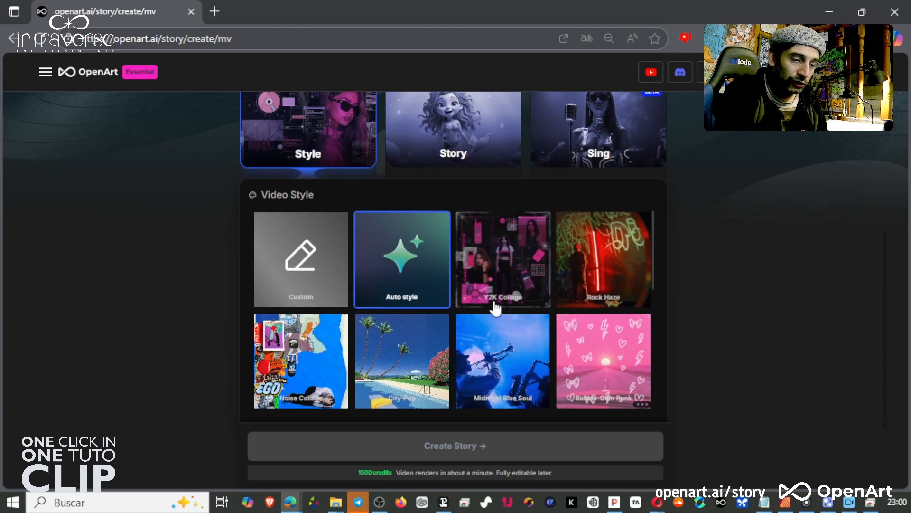
pyautogui.scroll(-3, 597, 344)
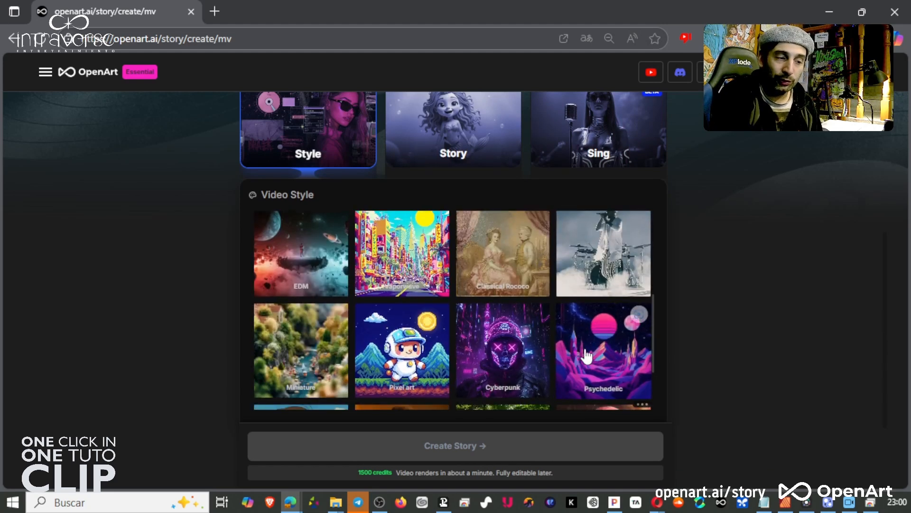
pyautogui.scroll(3, 588, 355)
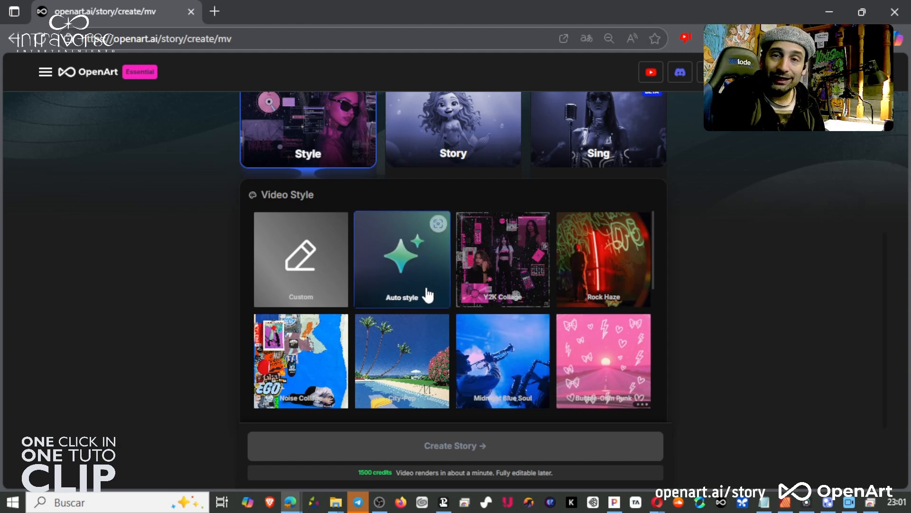
# Select the Custom video style and review the music video's video model options.
pyautogui.click(317, 279)
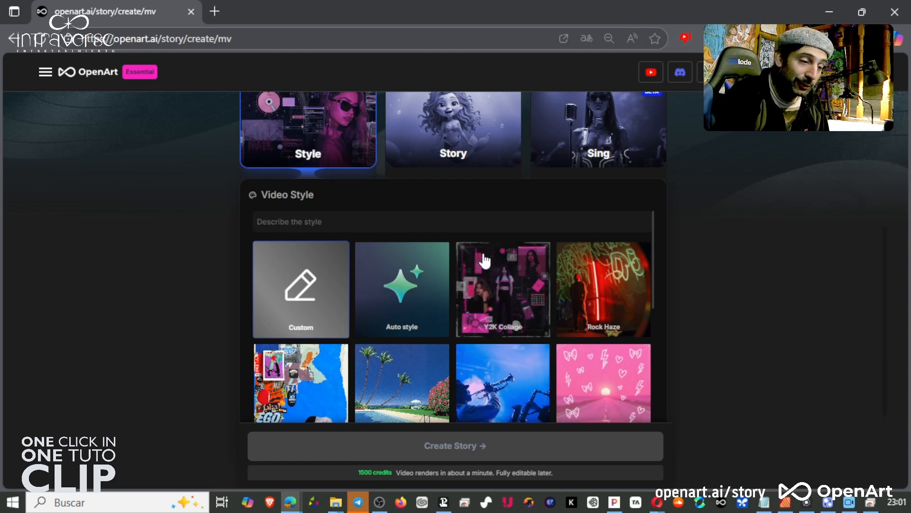
pyautogui.scroll(-5, 556, 299)
pyautogui.scroll(-3, 716, 342)
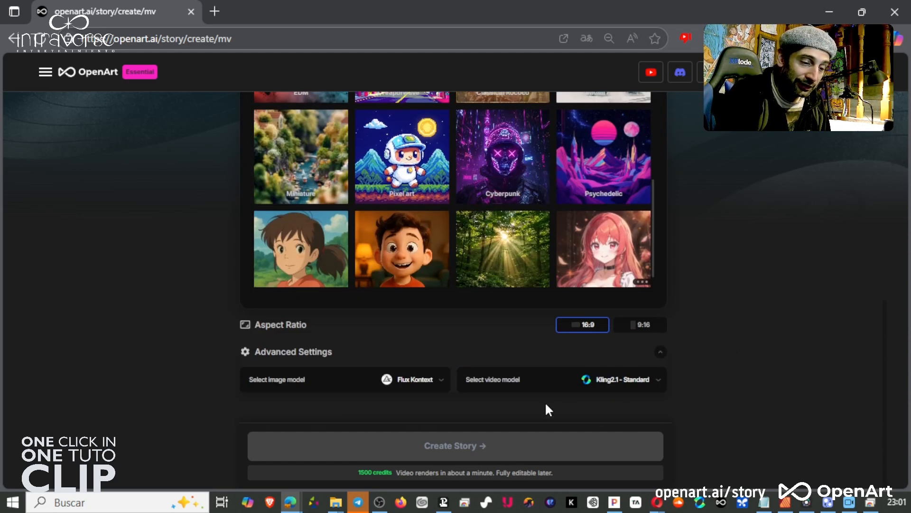
pyautogui.click(587, 382)
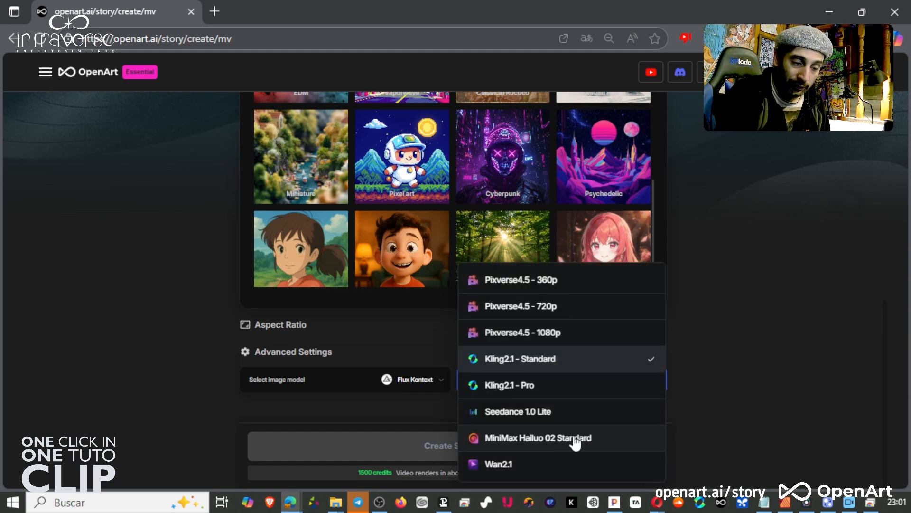
pyautogui.click(720, 355)
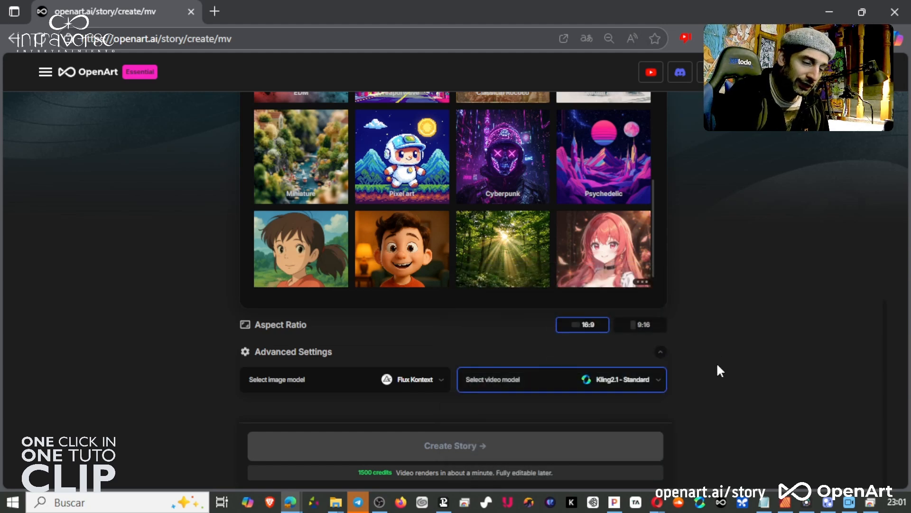
pyautogui.scroll(5, 719, 370)
pyautogui.scroll(-5, 720, 370)
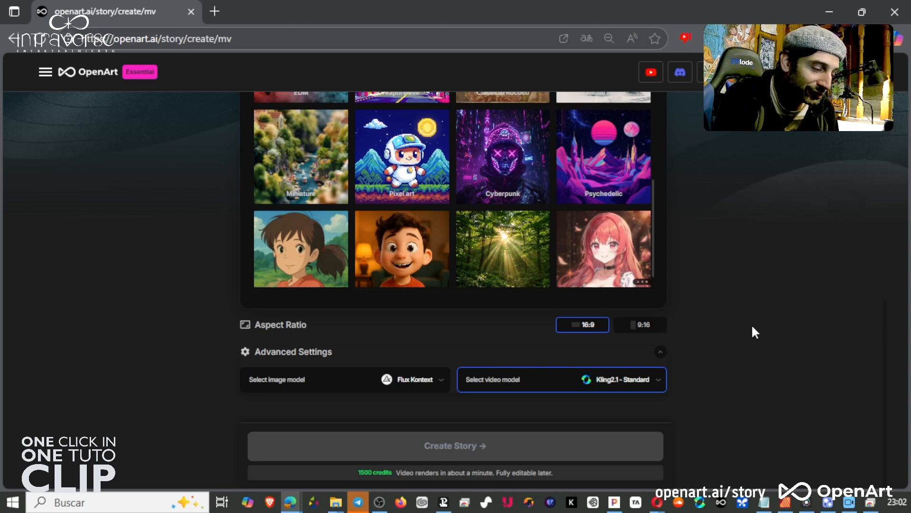
pyautogui.scroll(10, 742, 329)
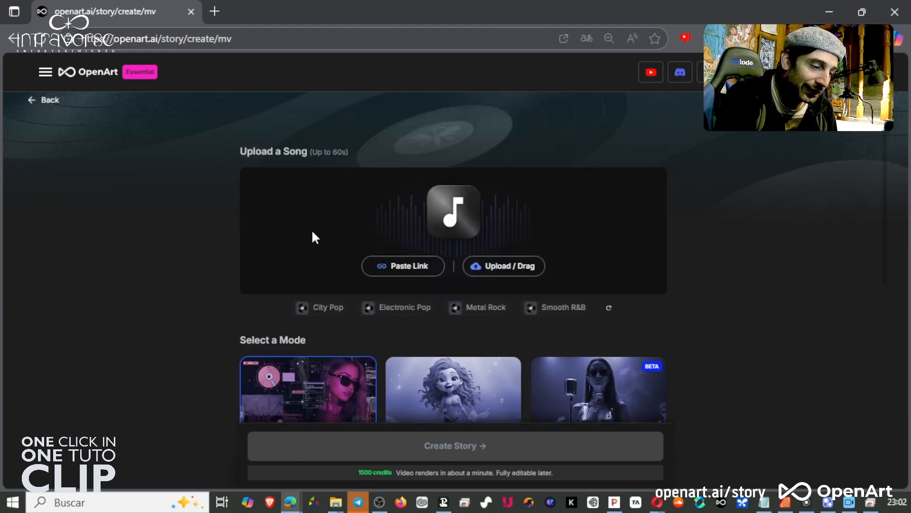
pyautogui.scroll(-3, 637, 252)
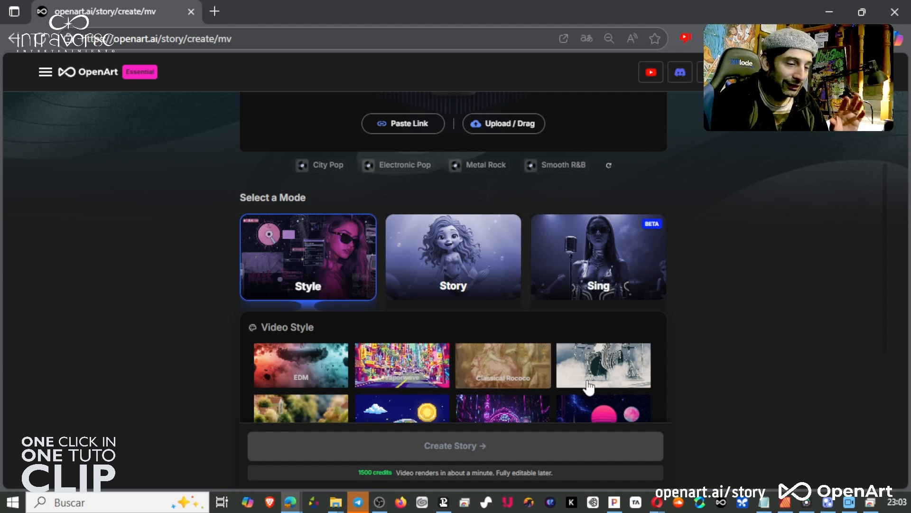
pyautogui.scroll(-4, 406, 366)
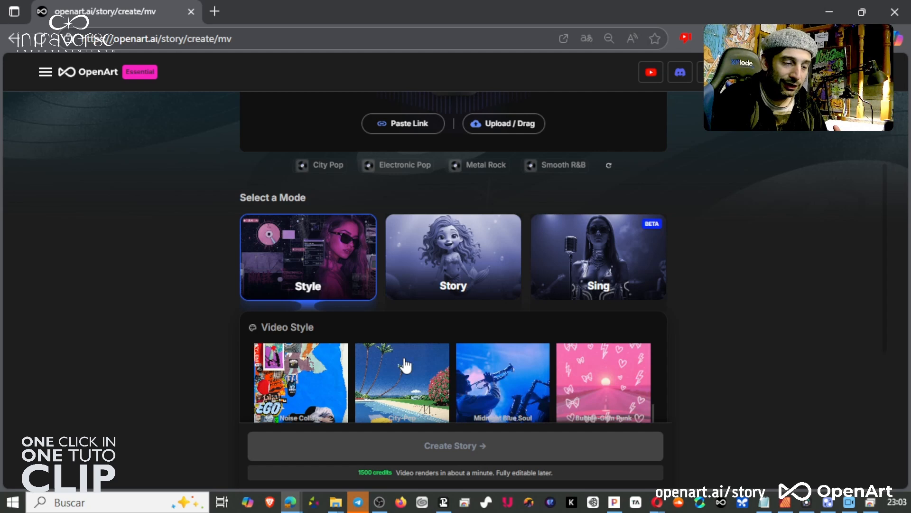
pyautogui.scroll(6, 406, 365)
pyautogui.scroll(-6, 398, 381)
pyautogui.scroll(5, 307, 375)
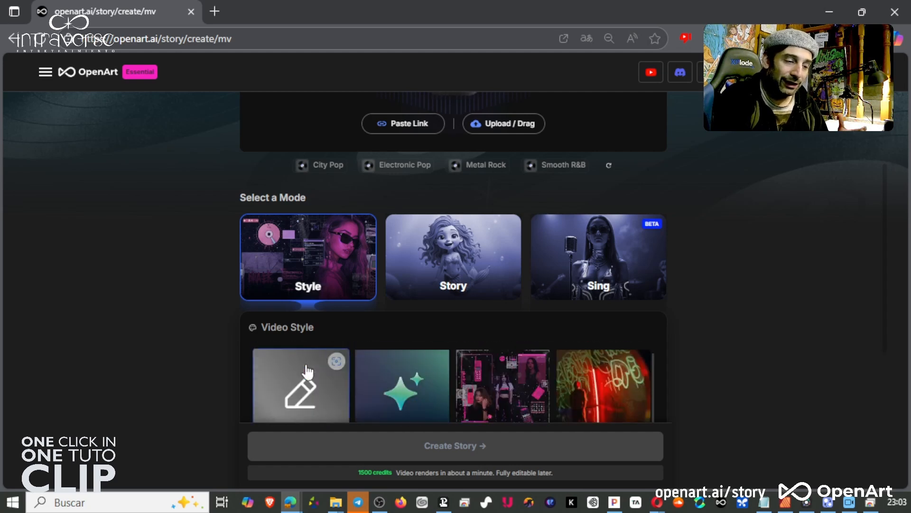
pyautogui.scroll(-3, 708, 351)
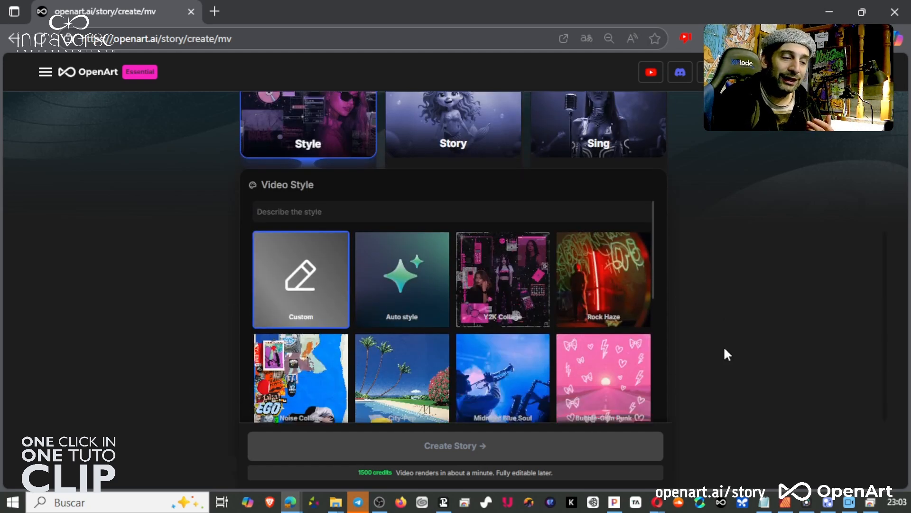
pyautogui.scroll(-2, 725, 350)
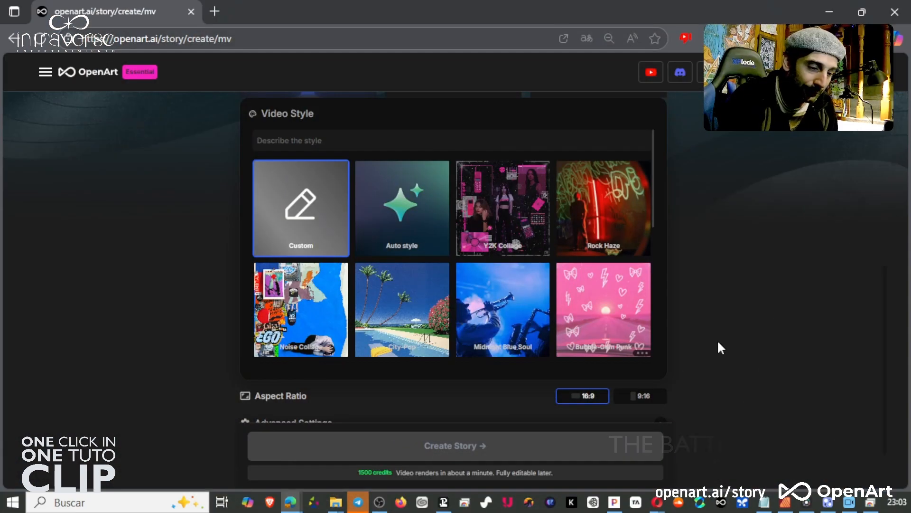
pyautogui.scroll(8, 717, 340)
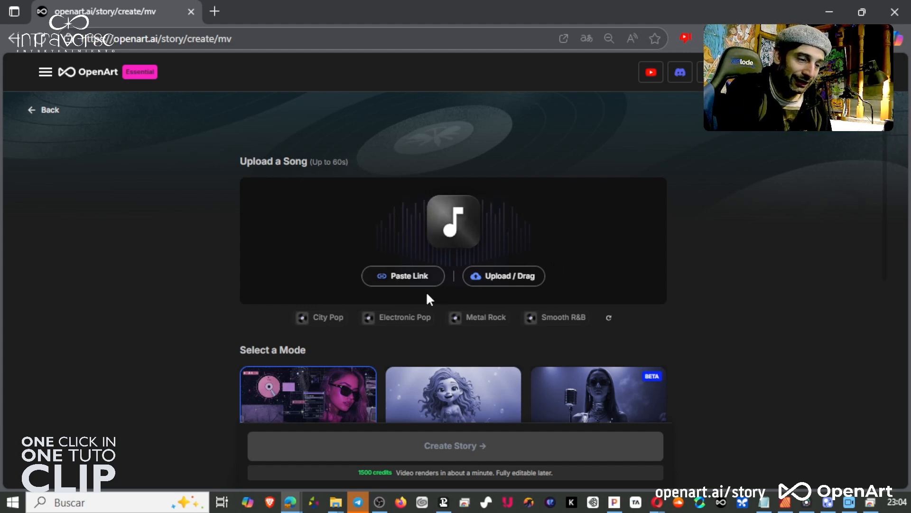
pyautogui.scroll(-2, 725, 315)
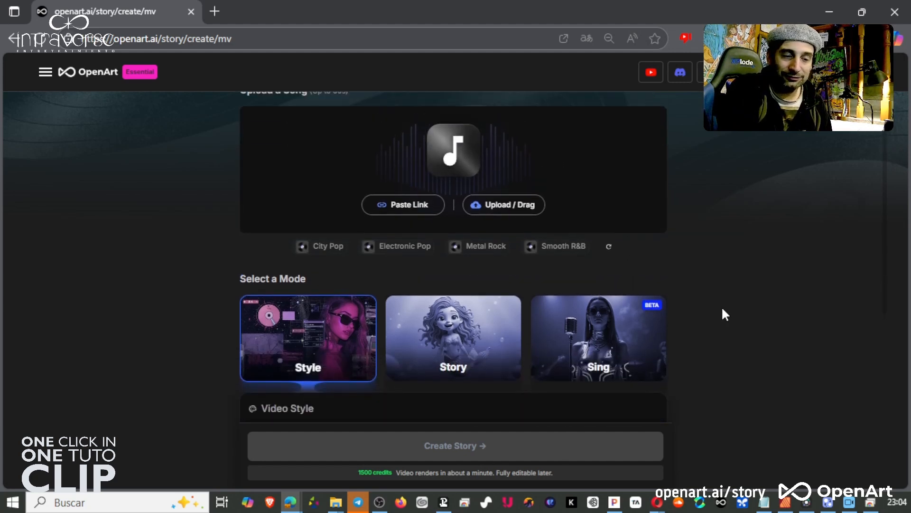
pyautogui.scroll(2, 725, 314)
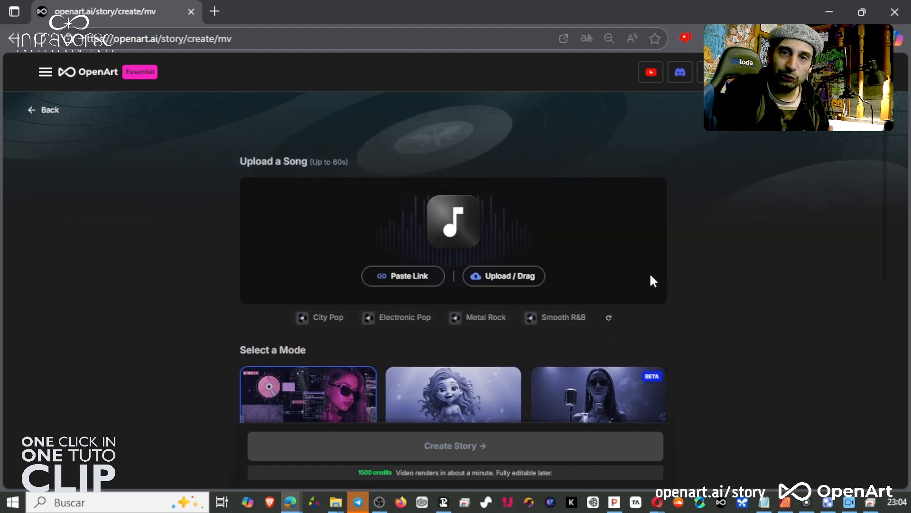
pyautogui.scroll(-3, 144, 274)
pyautogui.scroll(-1, 144, 274)
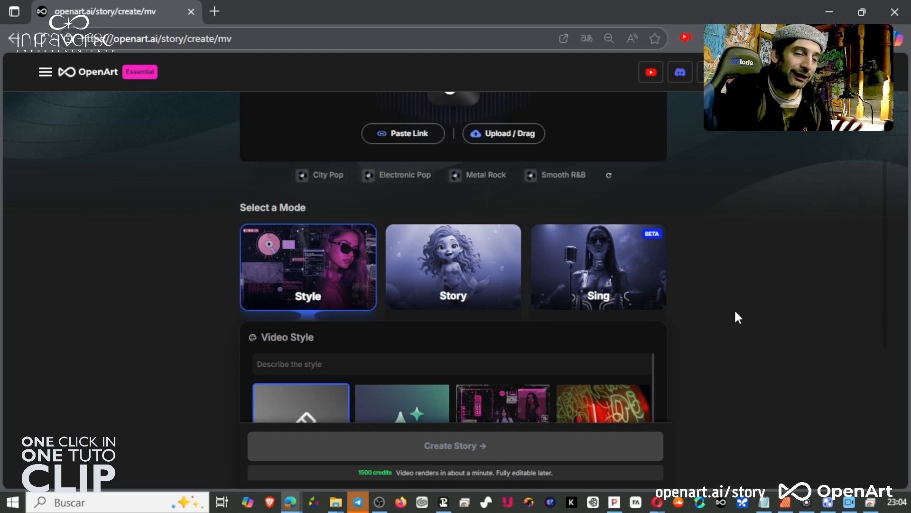
pyautogui.scroll(3, 734, 308)
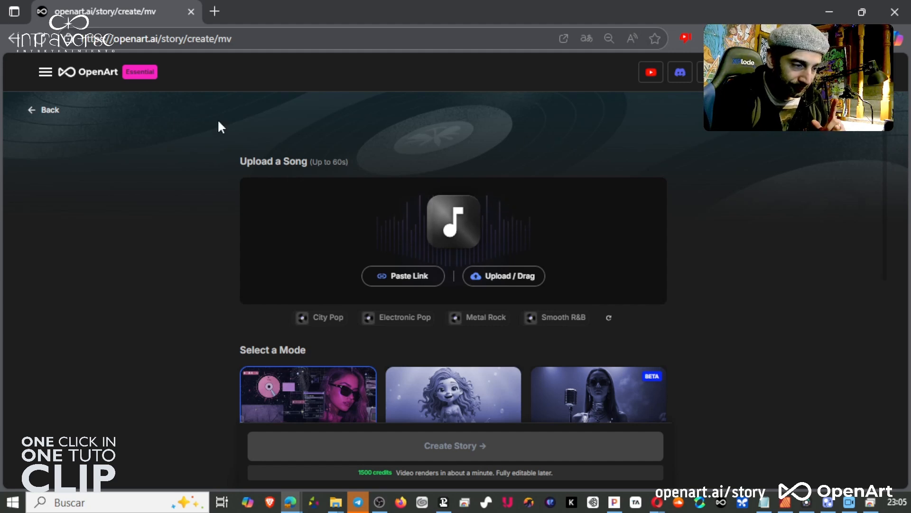
# Go back to One-Click Story, open the Explainer Video template and review its voice actor list.
pyautogui.click(55, 112)
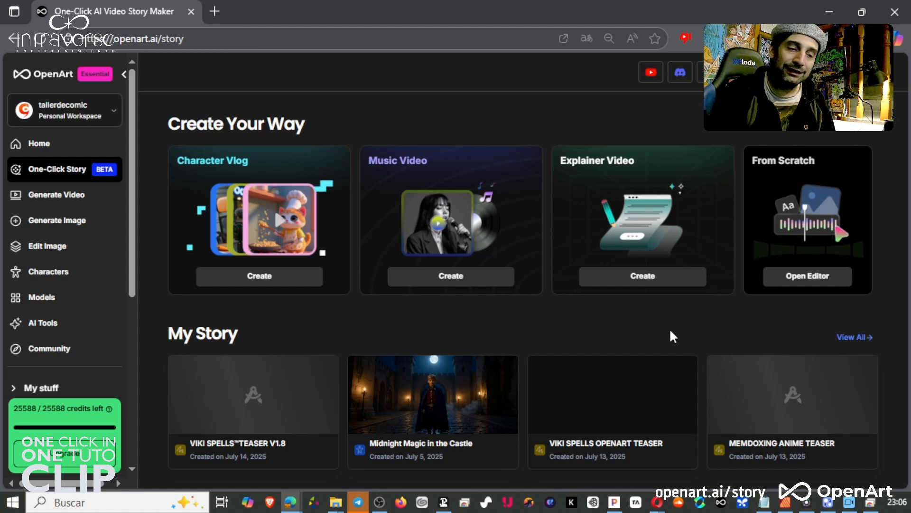
pyautogui.click(653, 281)
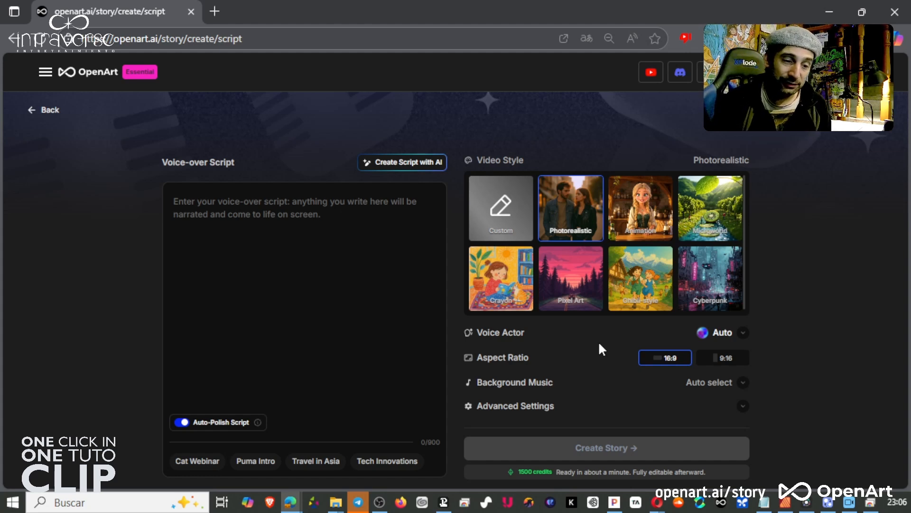
pyautogui.click(736, 333)
pyautogui.scroll(-3, 773, 228)
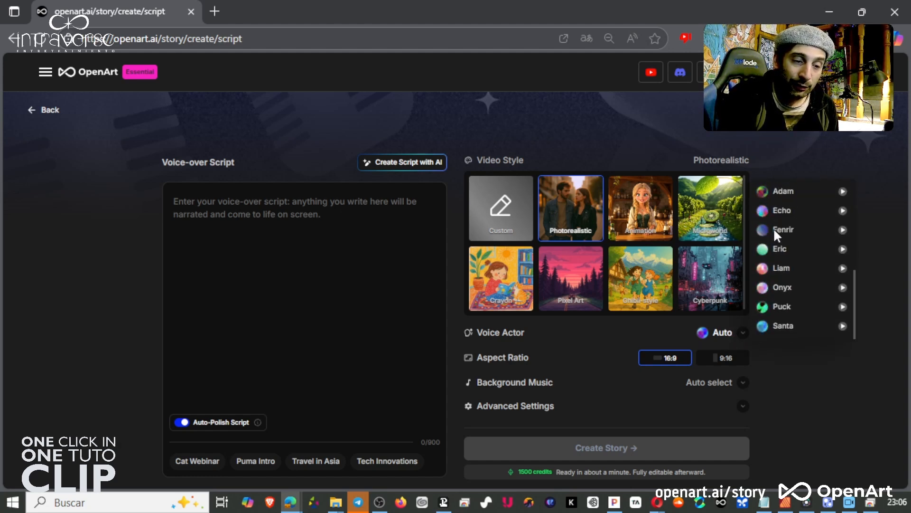
pyautogui.scroll(3, 802, 288)
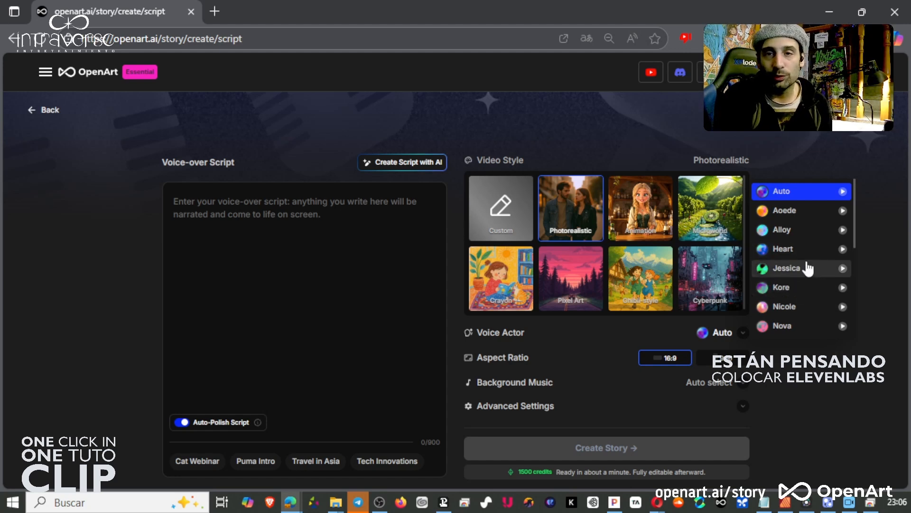
pyautogui.scroll(-3, 808, 269)
pyautogui.scroll(1, 808, 269)
pyautogui.click(653, 331)
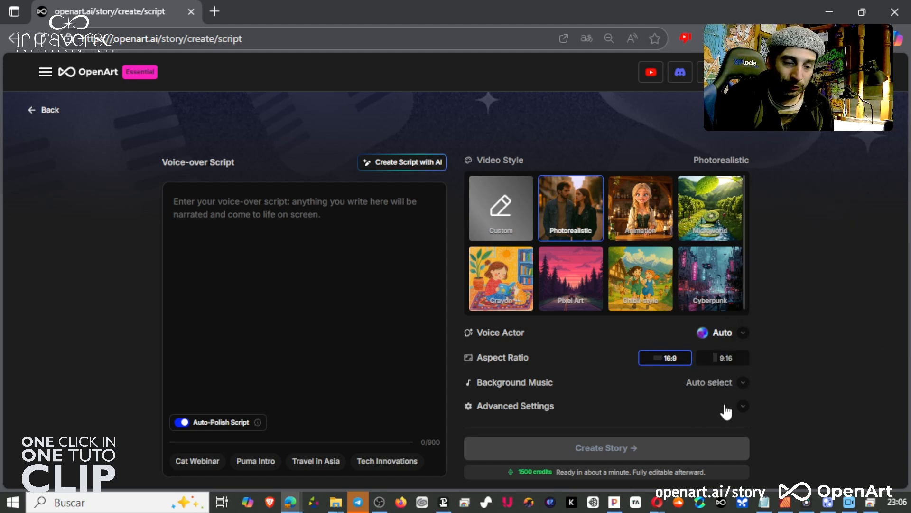
# Expand the Explainer Video's advanced settings and background music options.
pyautogui.click(741, 407)
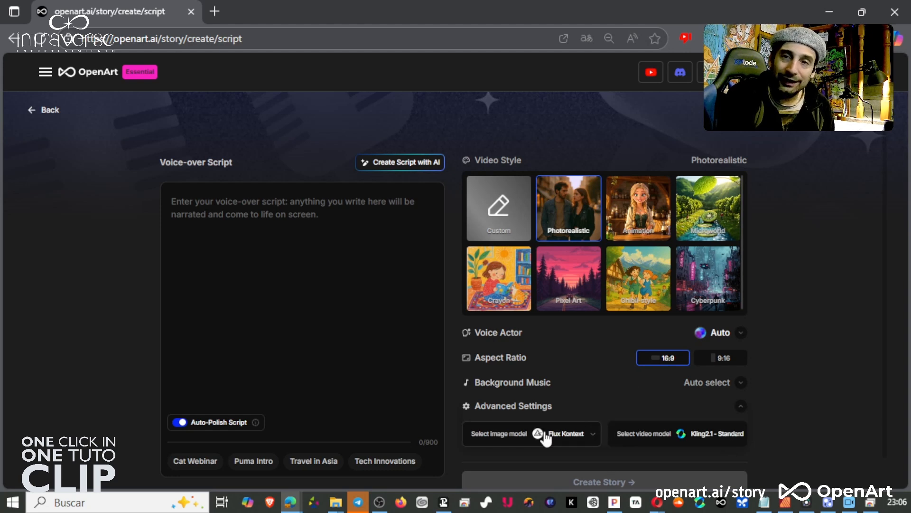
pyautogui.click(739, 384)
pyautogui.scroll(-3, 619, 389)
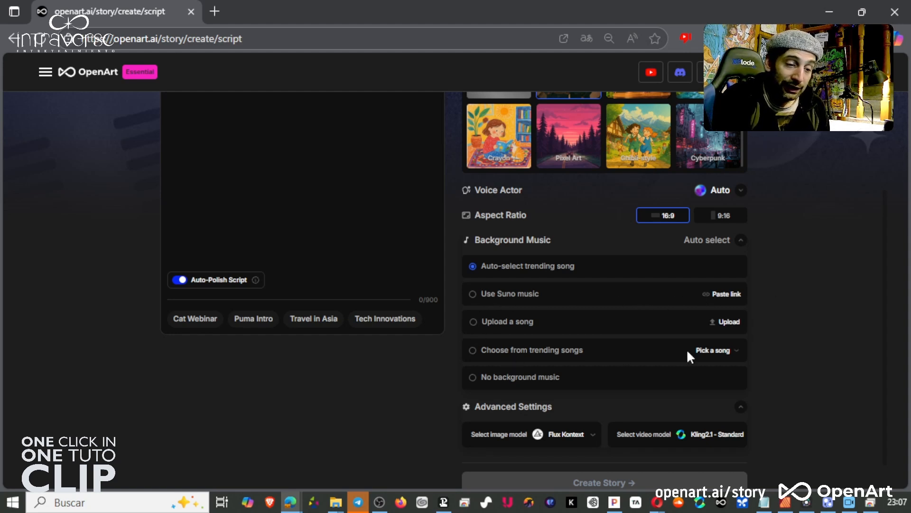
# Browse the trending songs list and preview the Sample this track.
pyautogui.click(733, 355)
pyautogui.scroll(-5, 413, 259)
pyautogui.scroll(-3, 416, 261)
pyautogui.click(503, 288)
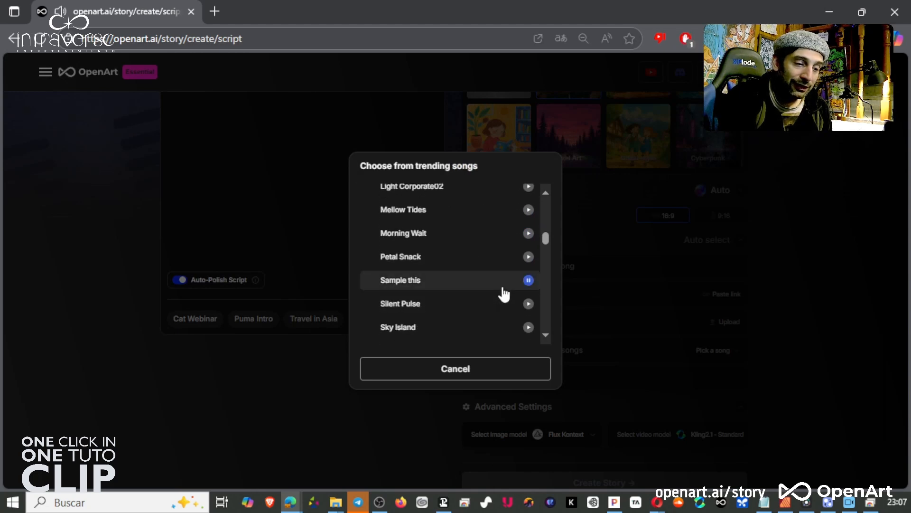
pyautogui.click(505, 264)
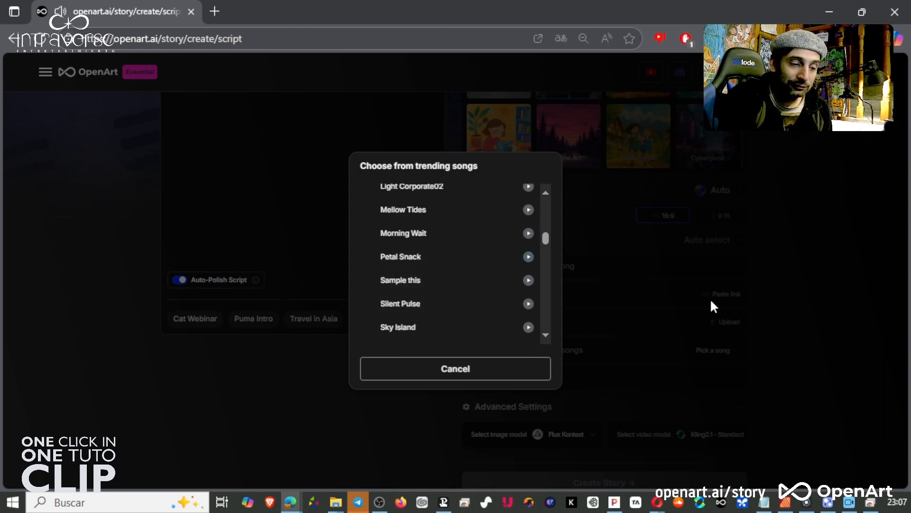
pyautogui.click(710, 298)
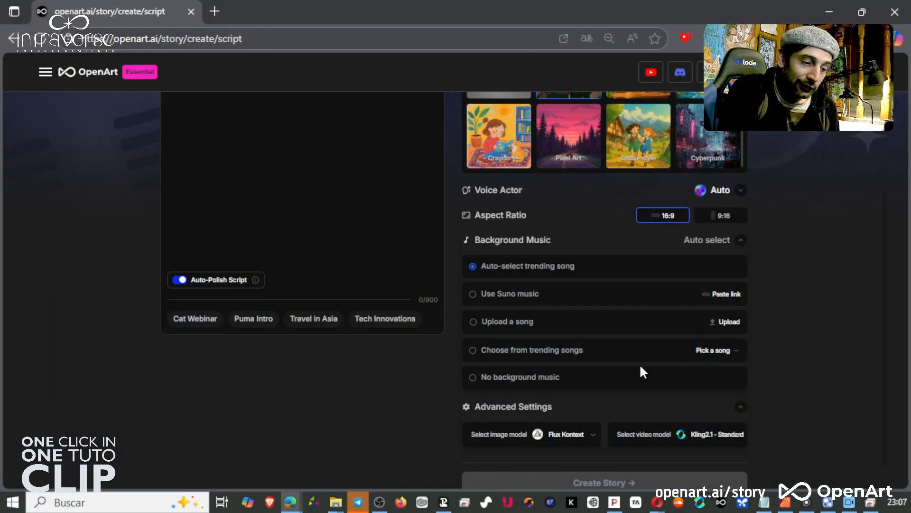
# Set the background music to No background music.
pyautogui.click(473, 378)
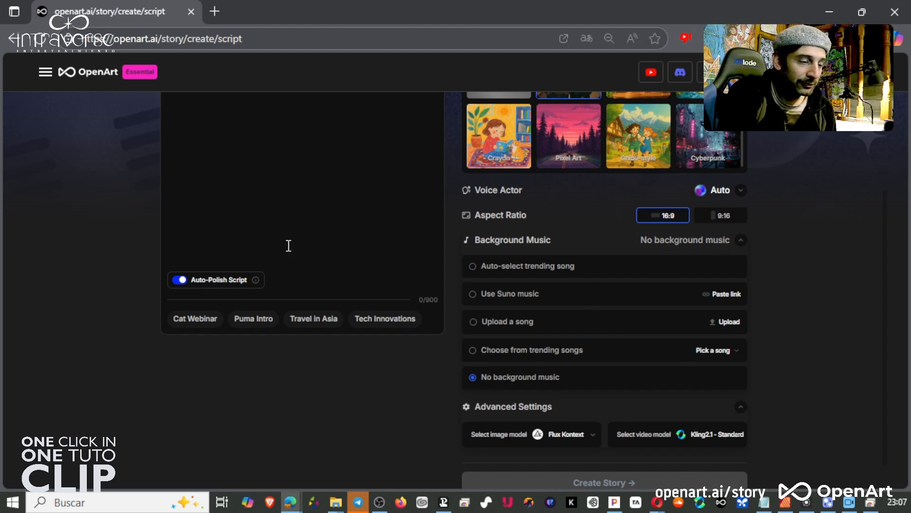
pyautogui.scroll(3, 288, 245)
# Open the Create Script with AI idea dialog and close it.
pyautogui.click(282, 201)
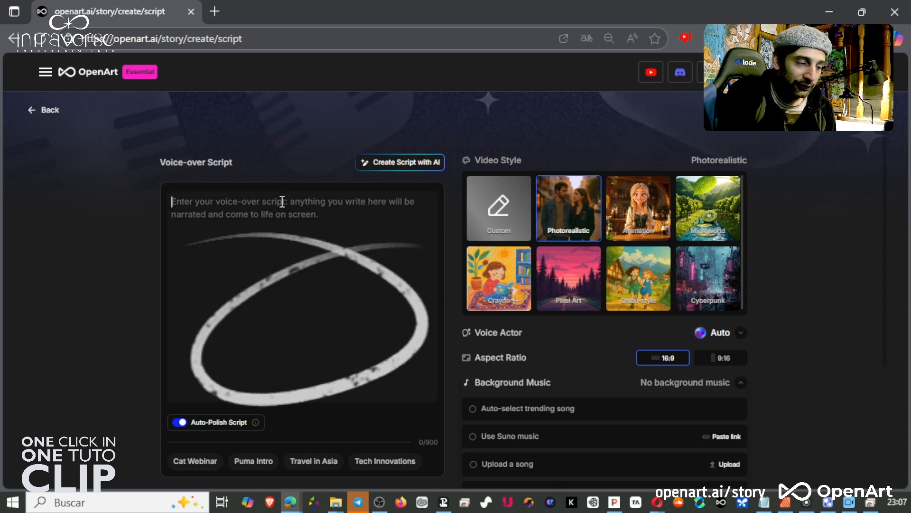
pyautogui.click(402, 164)
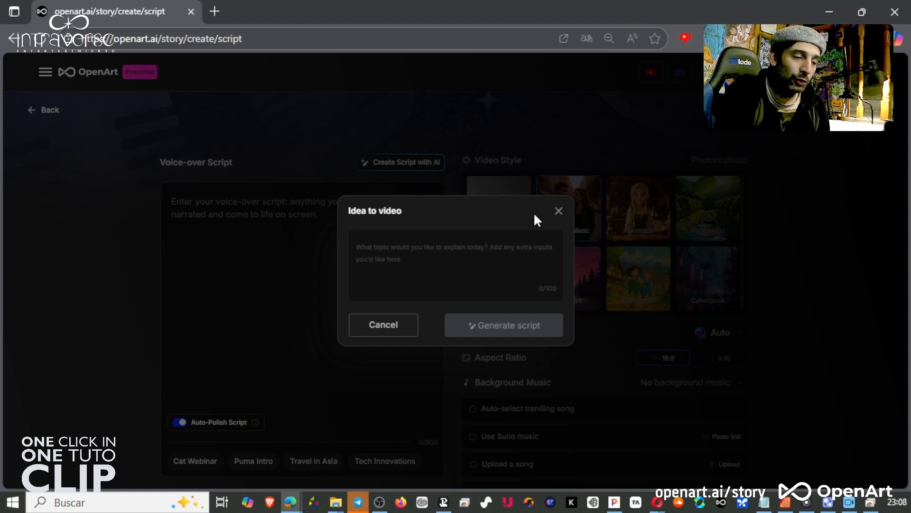
pyautogui.click(558, 210)
pyautogui.scroll(-3, 274, 332)
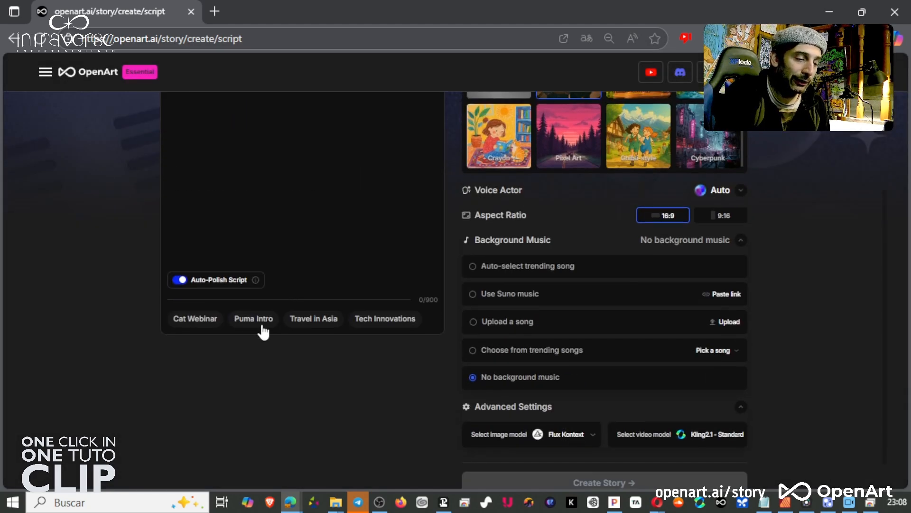
# Select the Microworld video style and play its sample clip in a picture-in-picture player.
pyautogui.scroll(2, 237, 309)
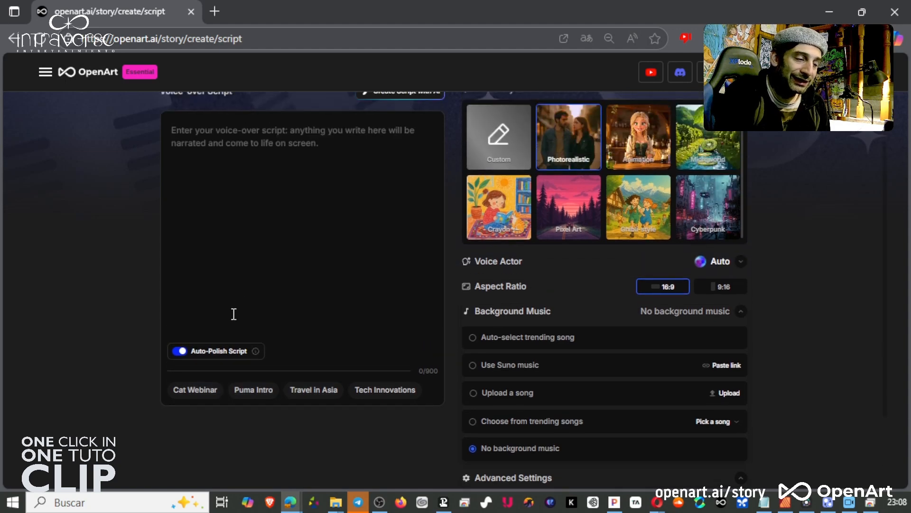
pyautogui.scroll(2, 333, 295)
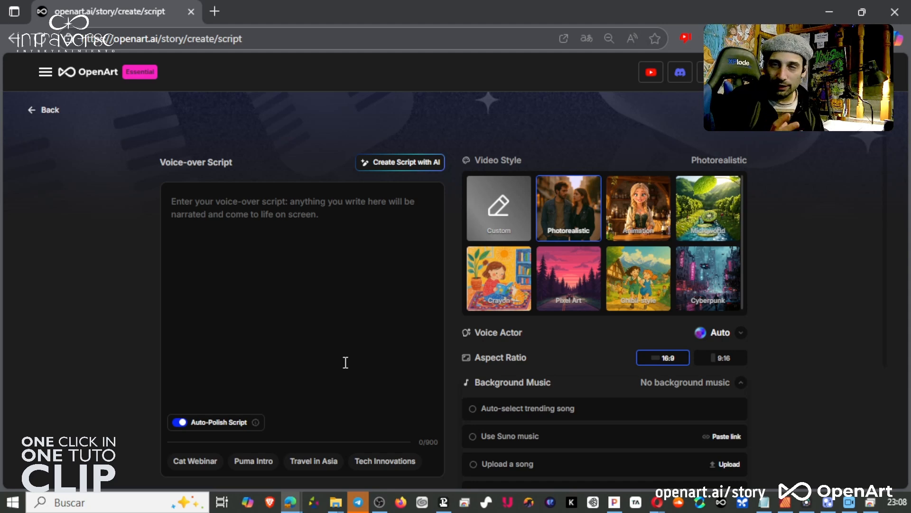
pyautogui.scroll(-3, 345, 363)
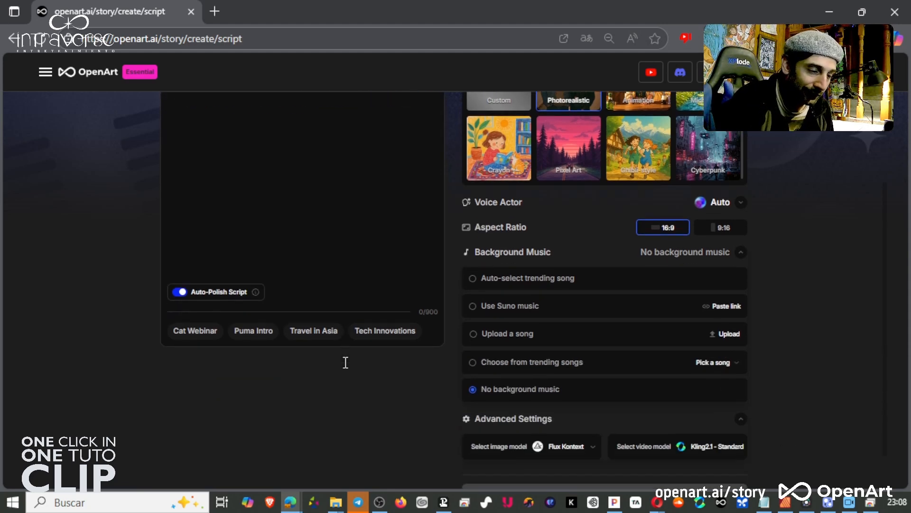
pyautogui.scroll(3, 338, 361)
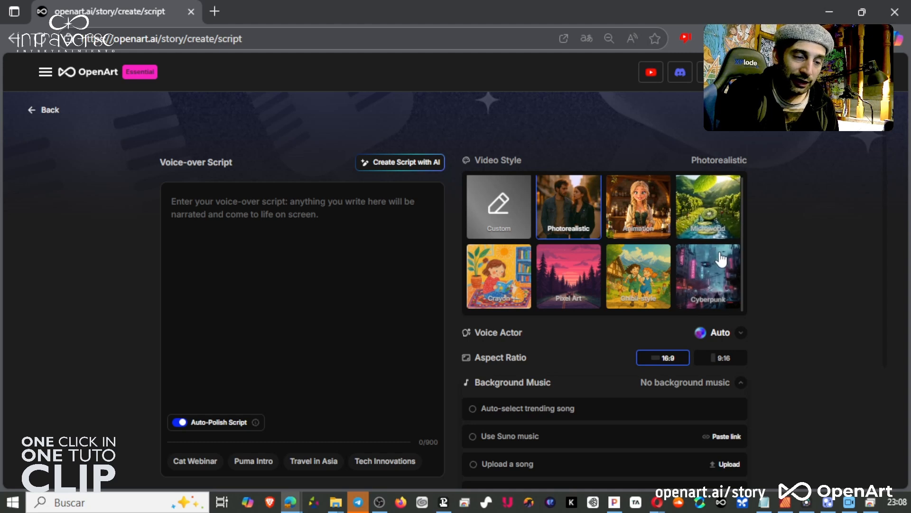
pyautogui.click(723, 227)
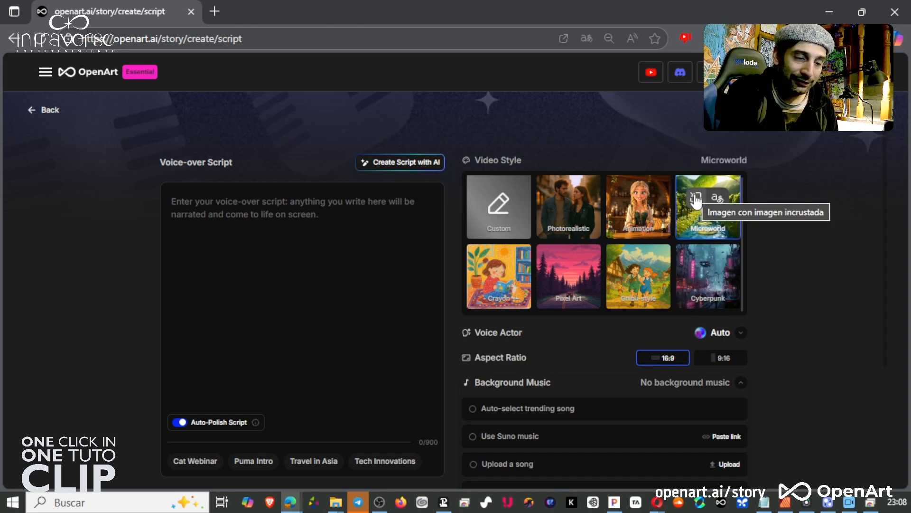
pyautogui.click(696, 202)
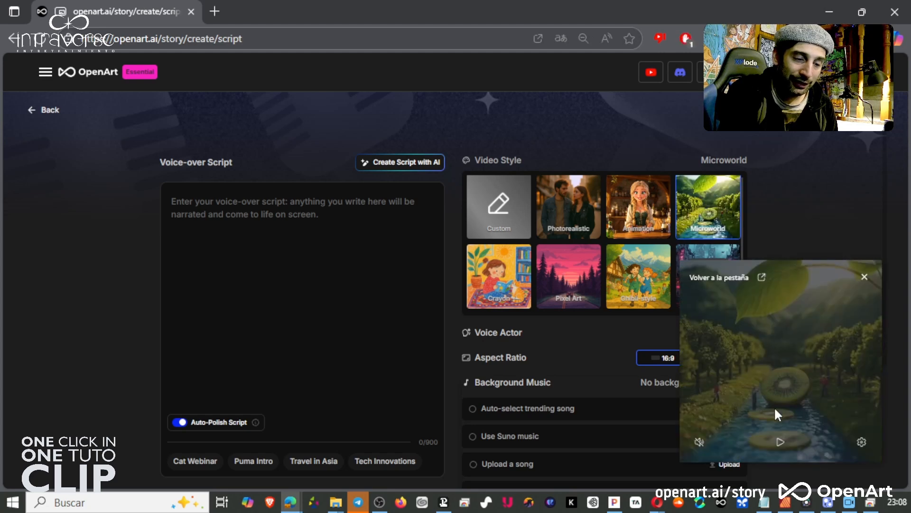
pyautogui.click(780, 441)
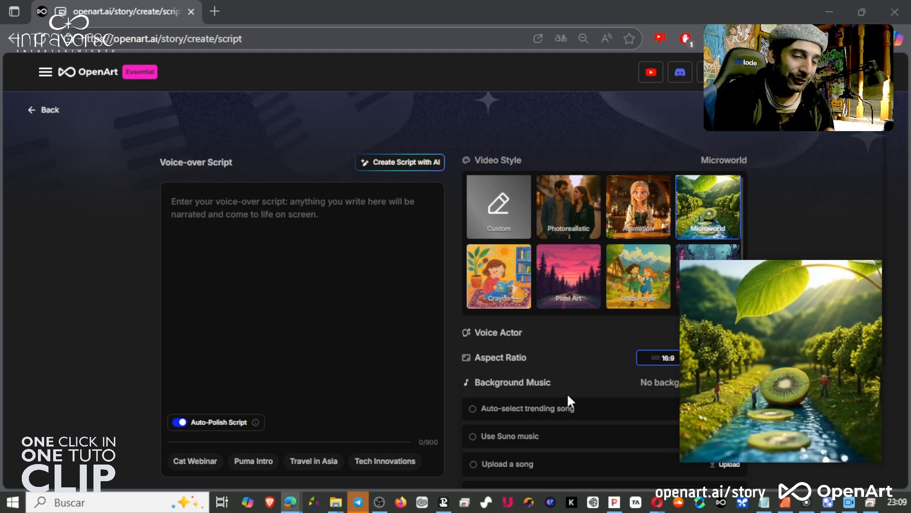
# Preview the Crayon, Pixel Art and Ghibli style samples in the floating player, moving it over the script area.
pyautogui.click(497, 303)
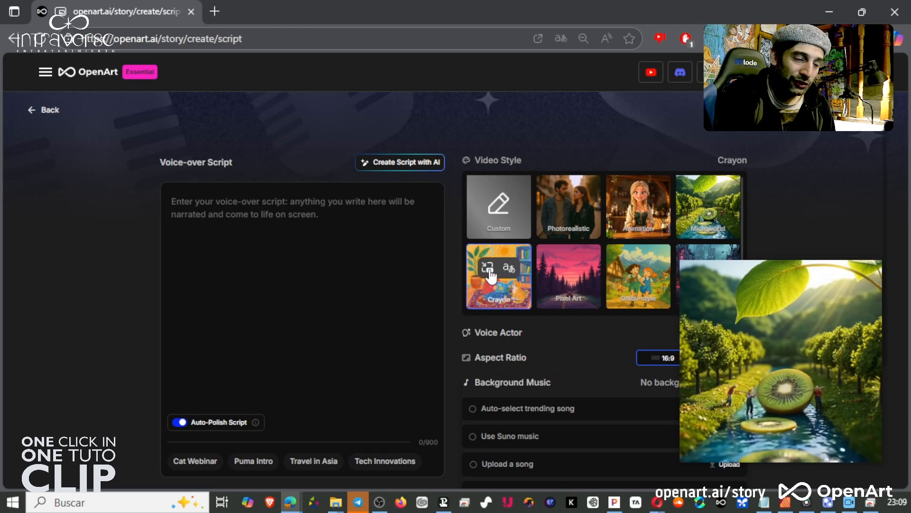
pyautogui.click(489, 269)
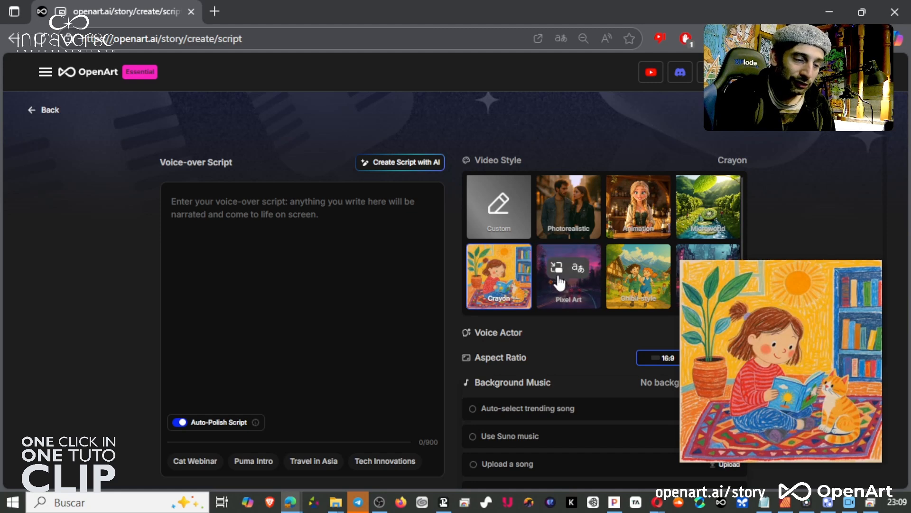
pyautogui.click(557, 268)
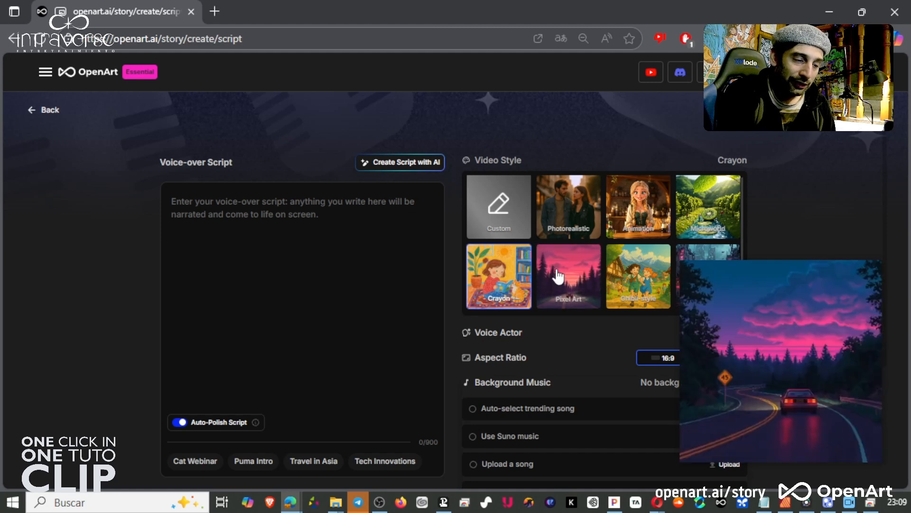
pyautogui.click(627, 268)
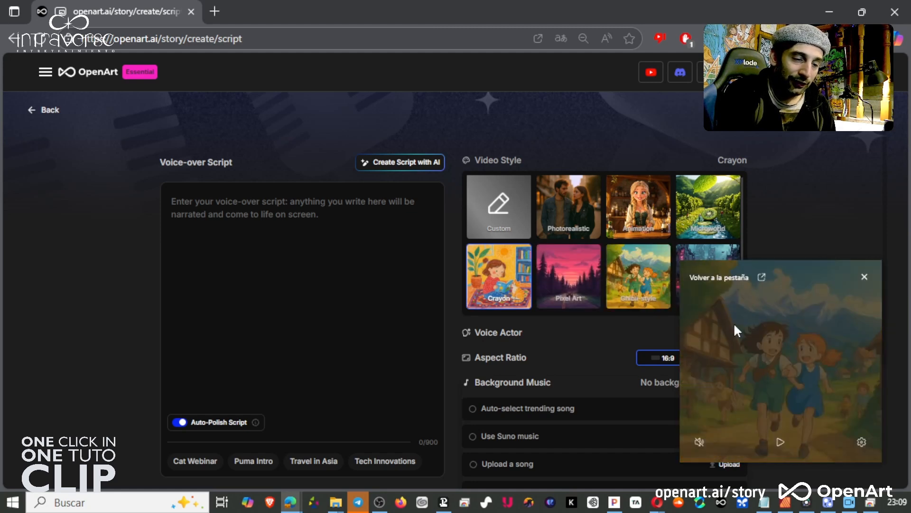
pyautogui.moveTo(735, 326); pyautogui.dragTo(327, 253)
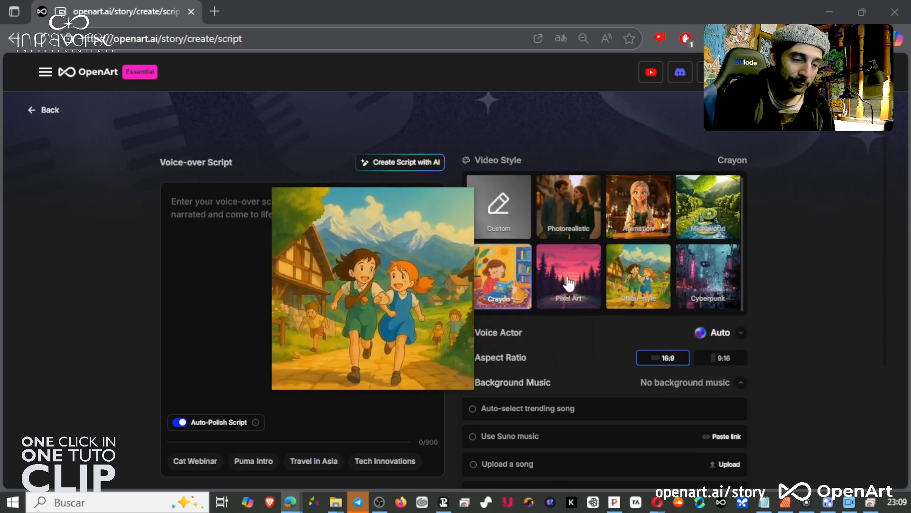
# Select the Cyberpunk style, preview the Photorealistic and Animation samples, and close the floating player.
pyautogui.click(699, 273)
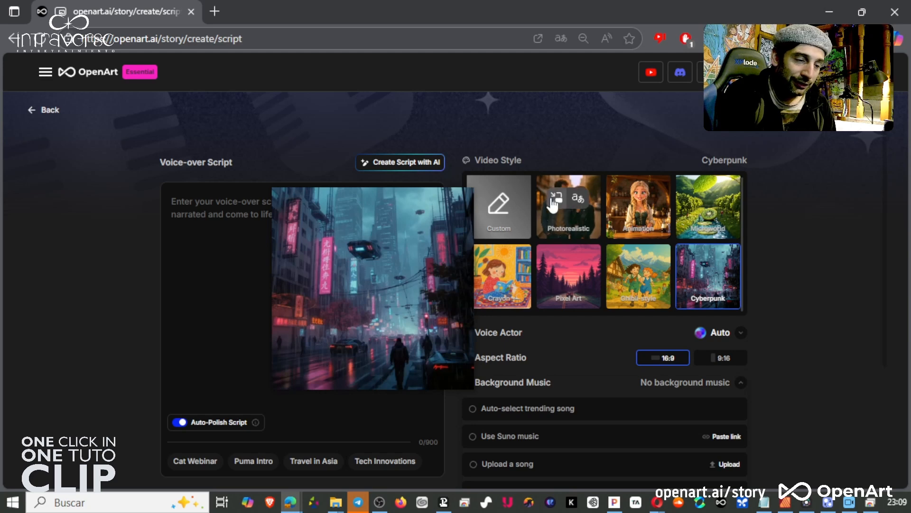
pyautogui.click(557, 198)
pyautogui.click(626, 198)
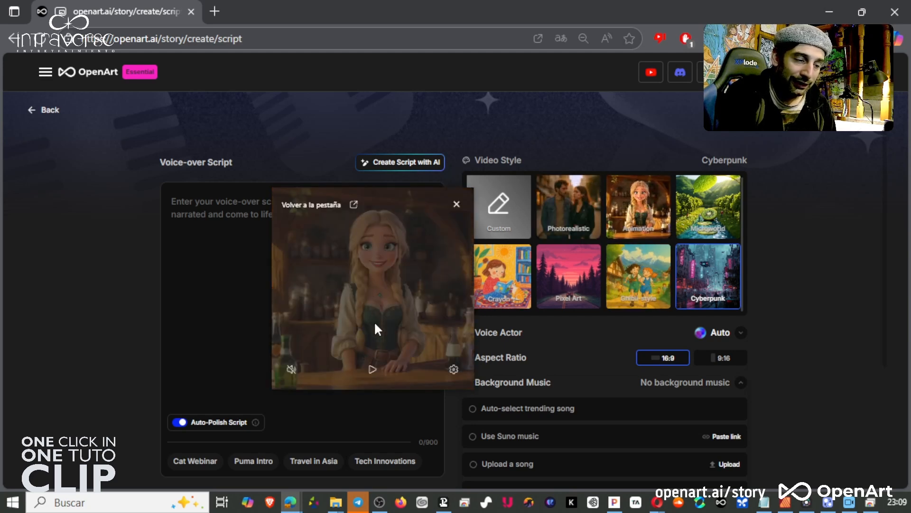
pyautogui.click(457, 203)
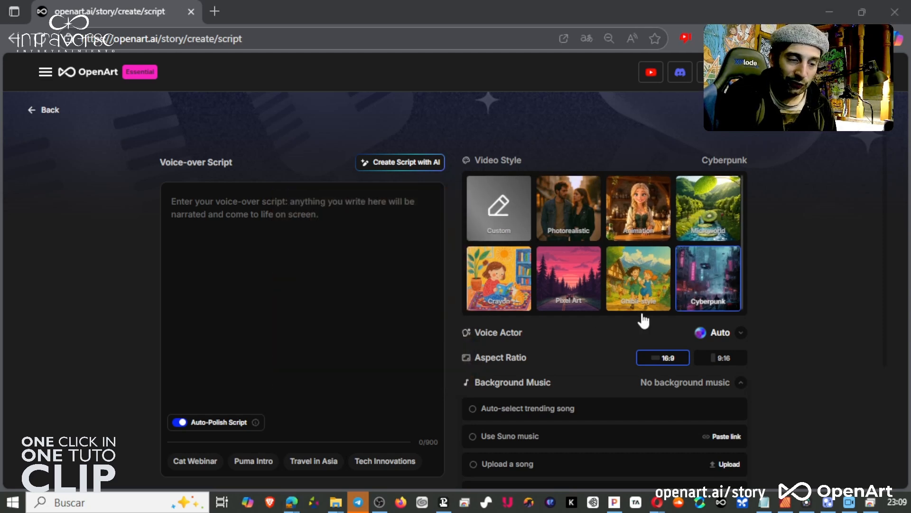
# Switch the video style to Custom and clear the prefilled style description text.
pyautogui.click(570, 211)
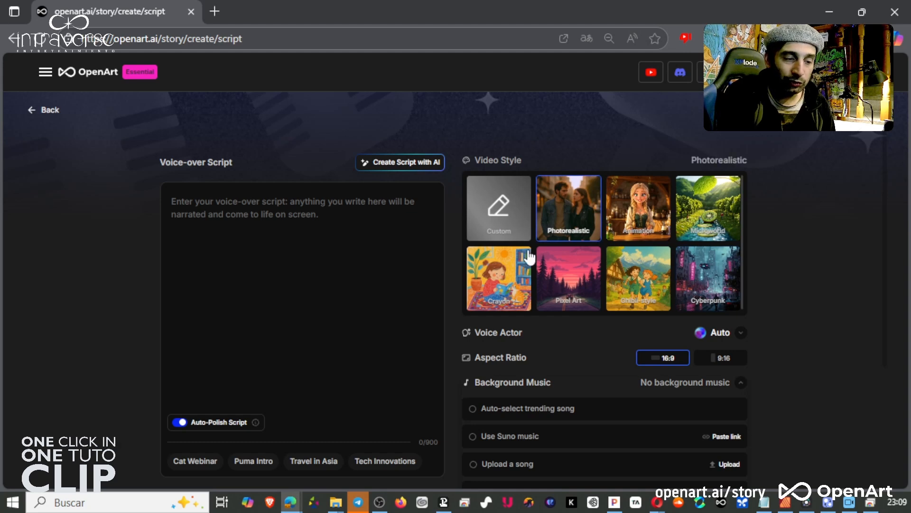
pyautogui.click(494, 216)
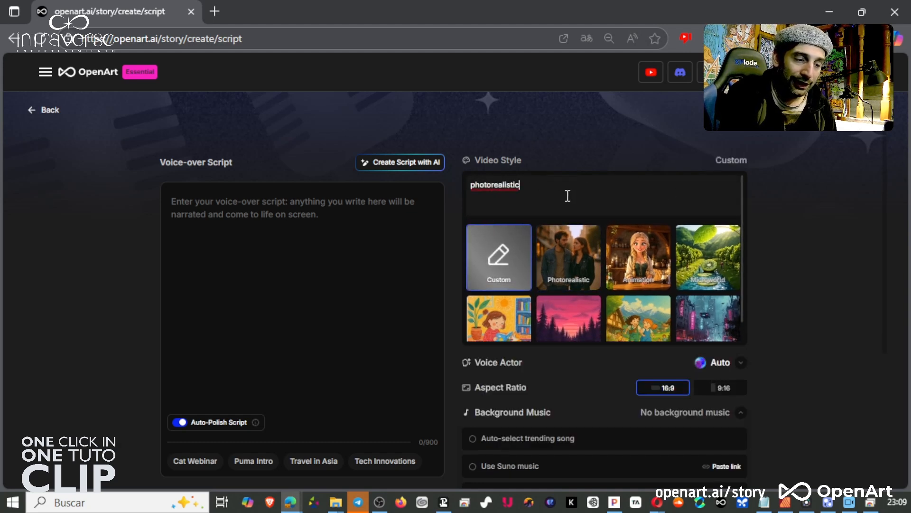
pyautogui.moveTo(522, 185); pyautogui.dragTo(446, 190)
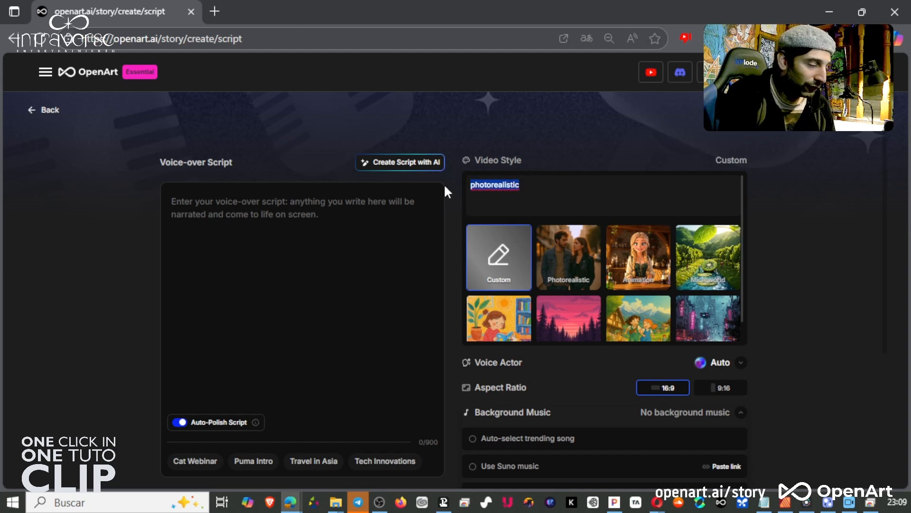
pyautogui.press('BackSpace')
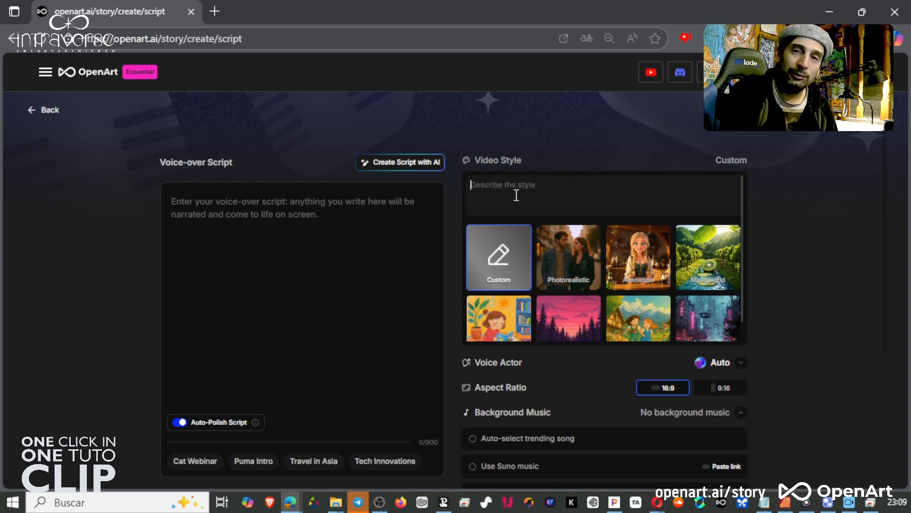
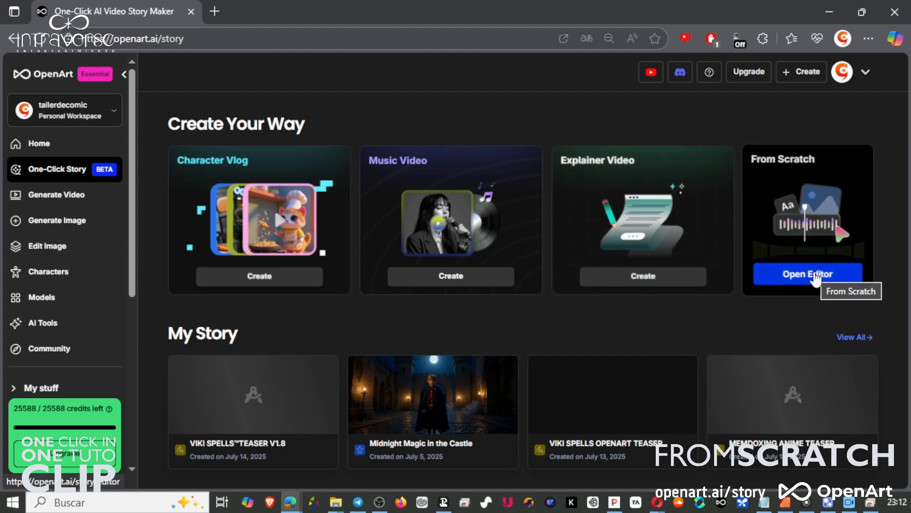
# Open the From Scratch editor in Write & Generate storyboard mode and add a first shot.
pyautogui.click(815, 277)
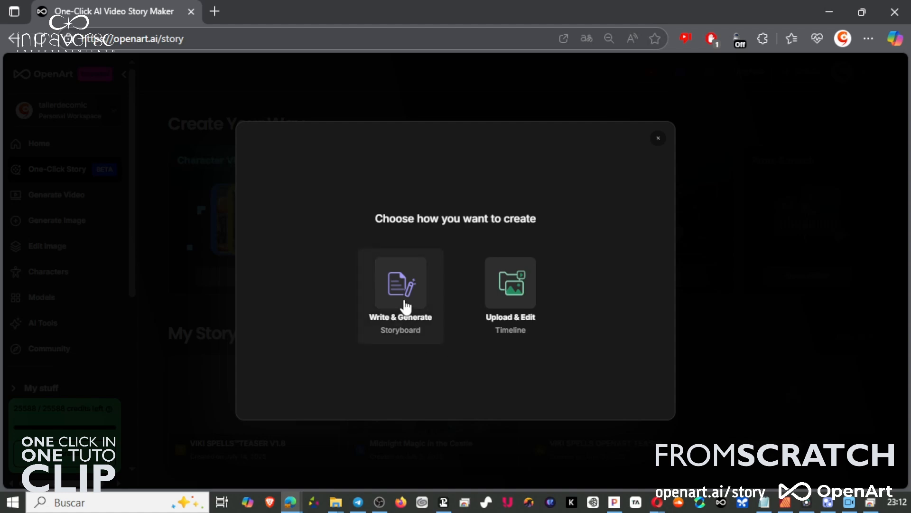
pyautogui.click(405, 307)
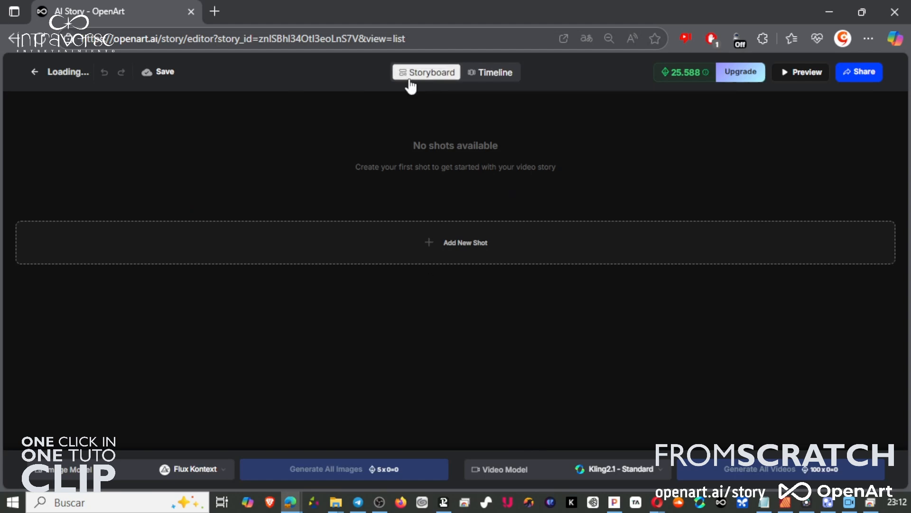
pyautogui.click(456, 252)
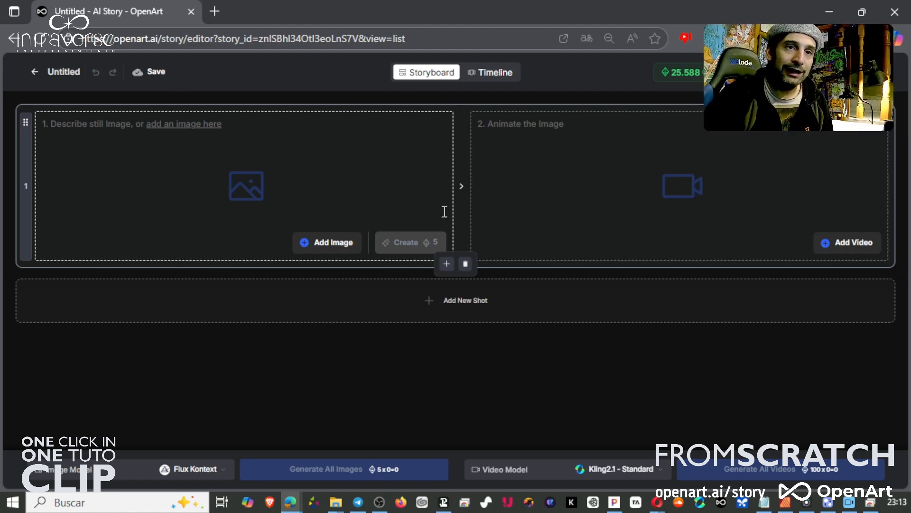
# Rename the story as PRUEBA X.
pyautogui.click(65, 72)
pyautogui.moveTo(94, 70); pyautogui.dragTo(48, 71)
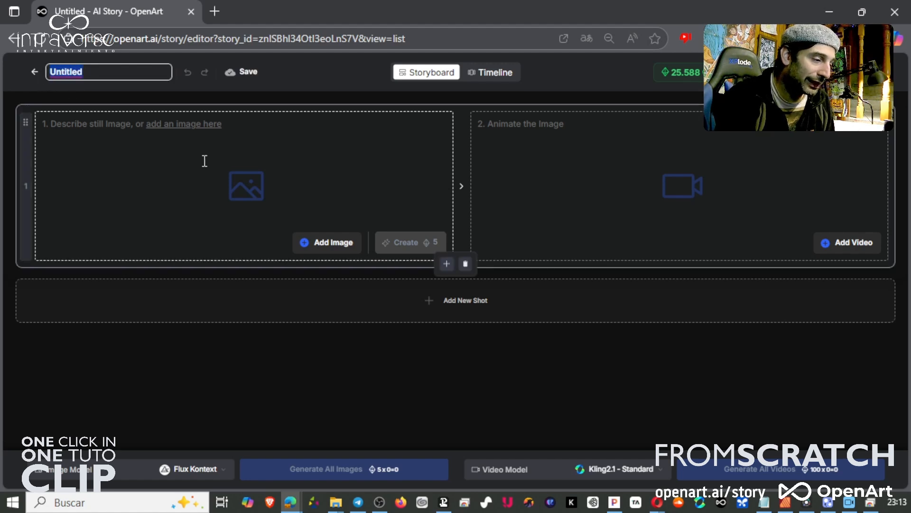
pyautogui.write('PRUEBA X')
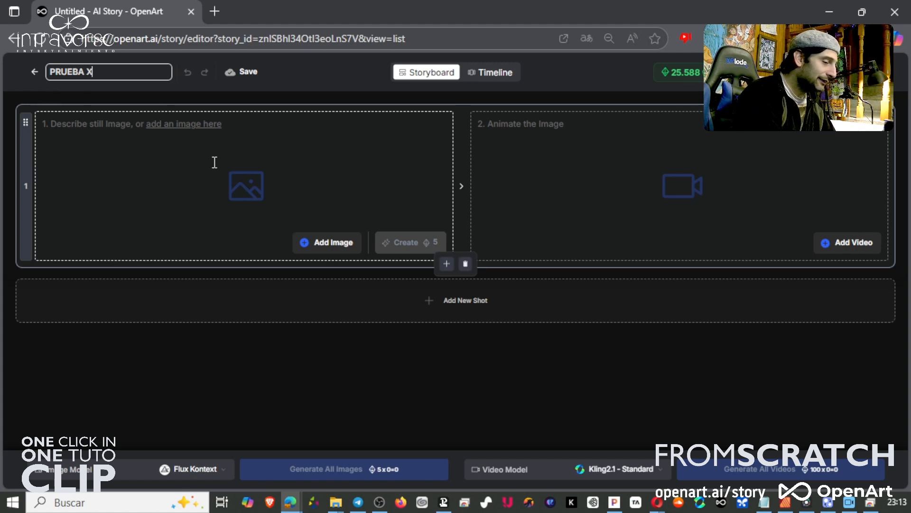
pyautogui.press('Return')
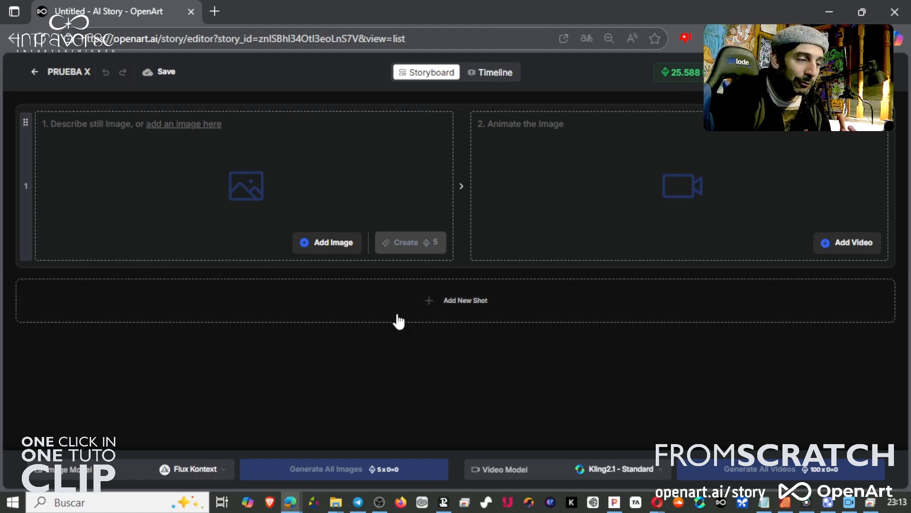
# Add a second shot to the storyboard and try to move it above the first shot.
pyautogui.click(481, 313)
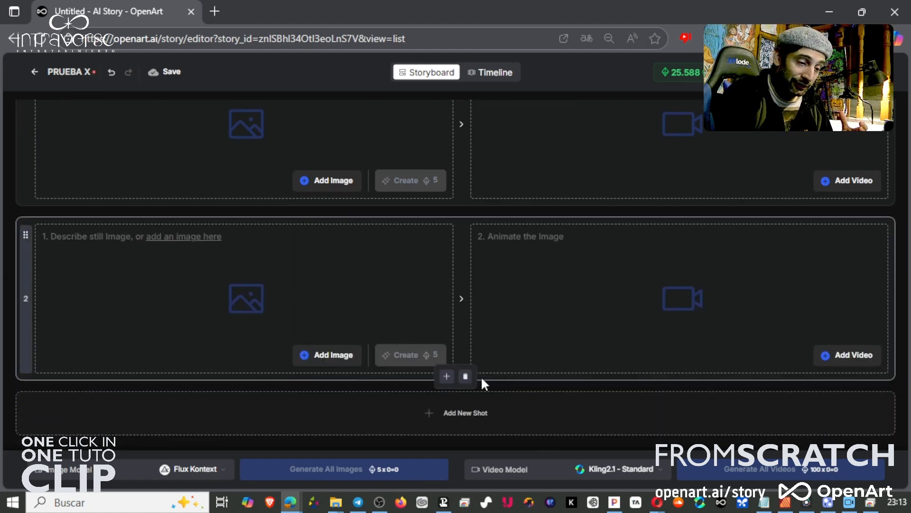
pyautogui.moveTo(22, 299); pyautogui.dragTo(35, 204)
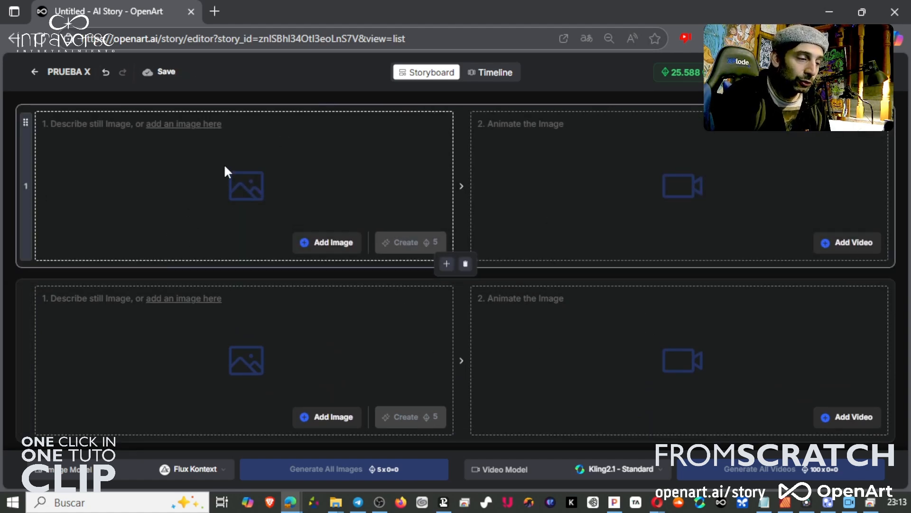
# Describe the first shot's still image, starting with "Un gato est".
pyautogui.click(87, 127)
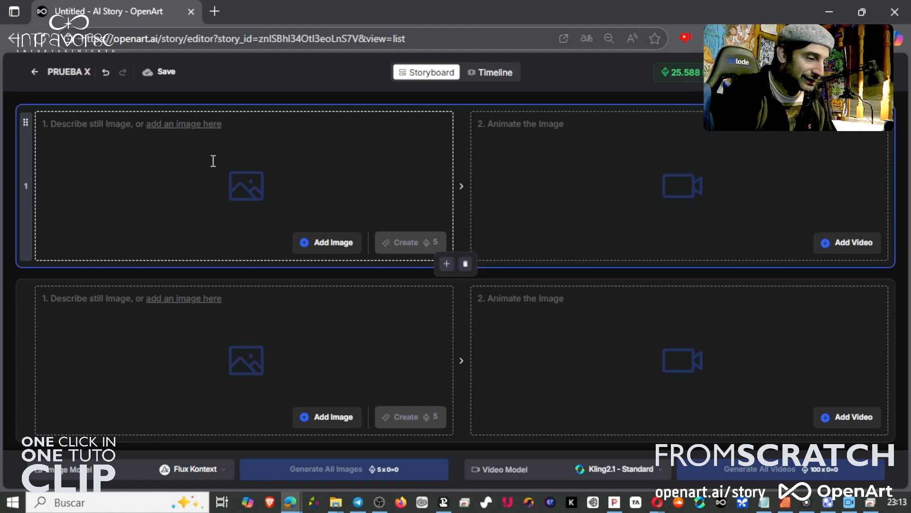
pyautogui.write('Un gato est')
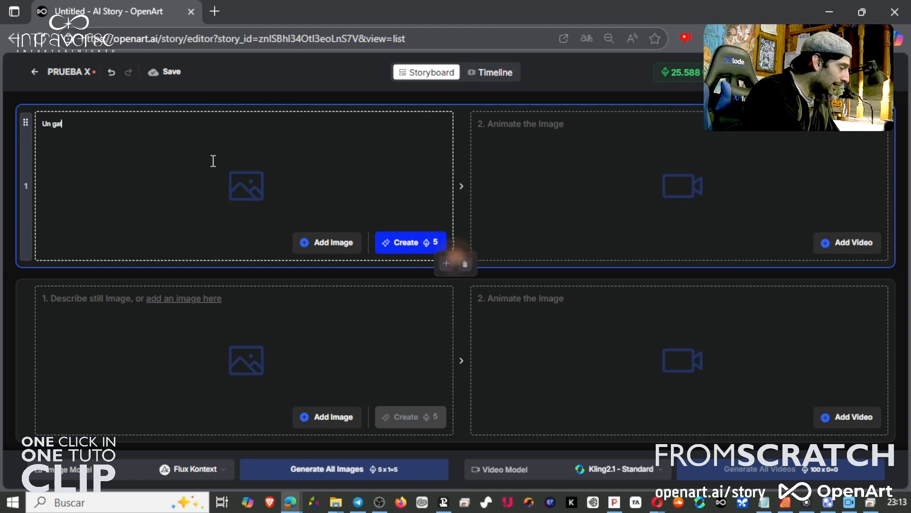
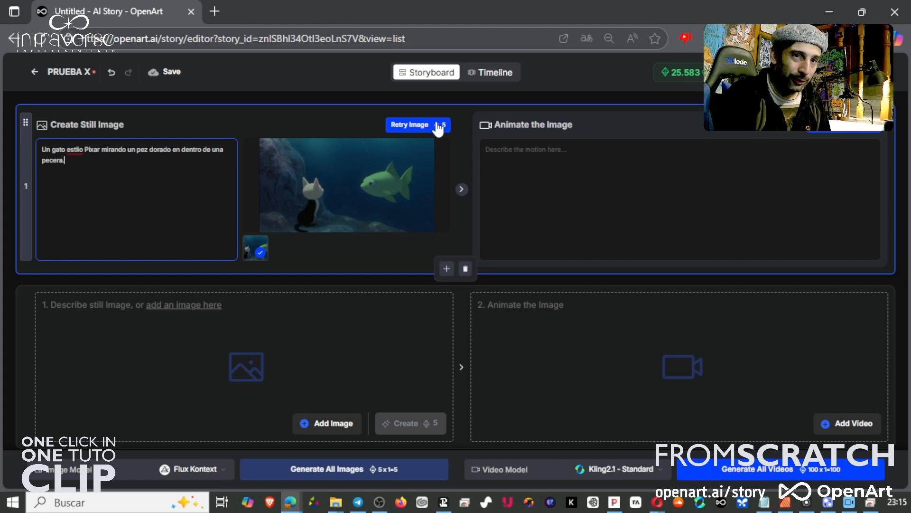
# Regenerate the first shot's still image from its description.
pyautogui.click(437, 126)
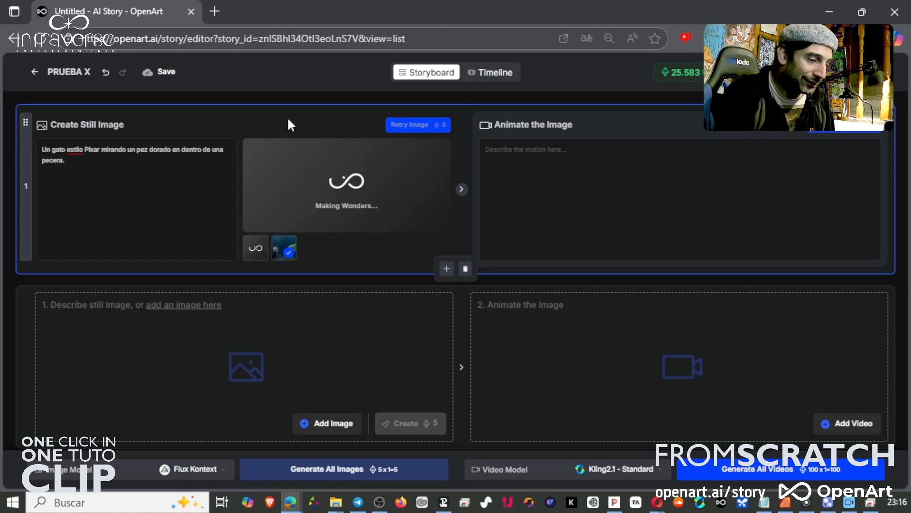
pyautogui.click(258, 250)
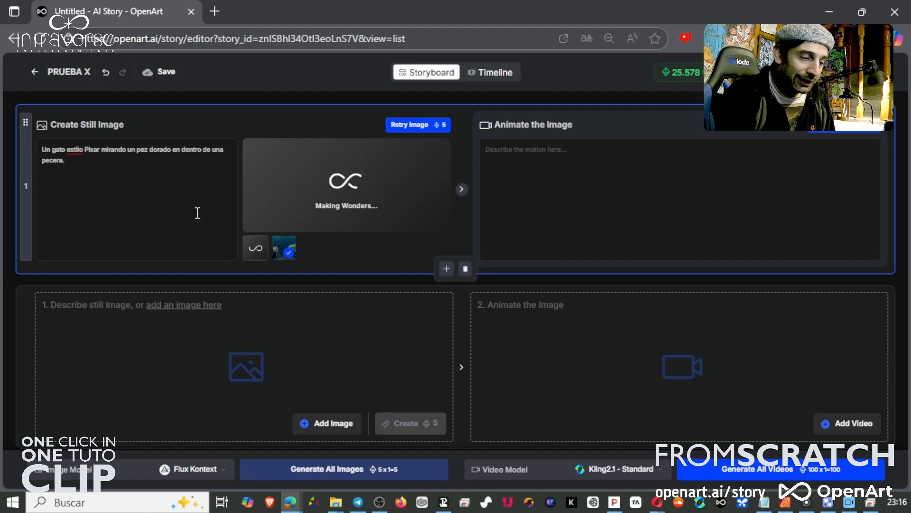
pyautogui.click(285, 249)
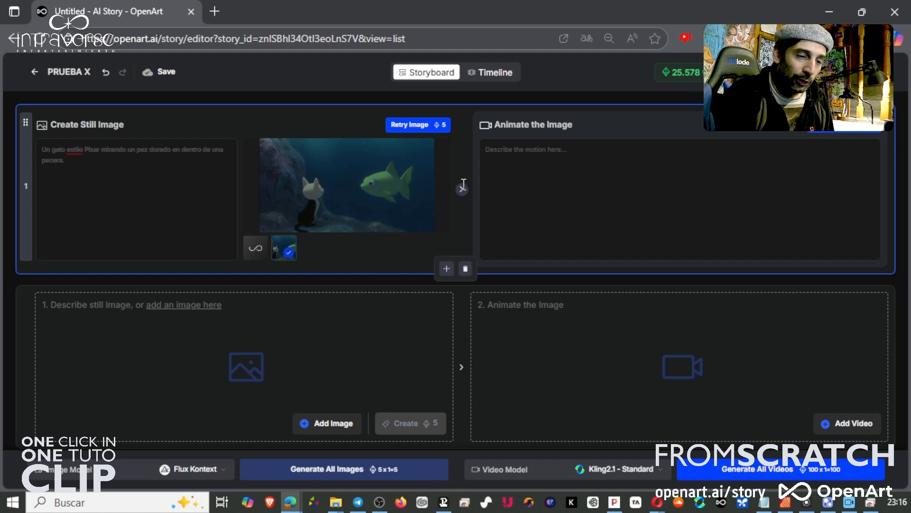
# Describe the first shot's motion as "La cámara hace zoom dolly mientras el gato sonríe y voltea levemente la cabeza.".
pyautogui.click(515, 152)
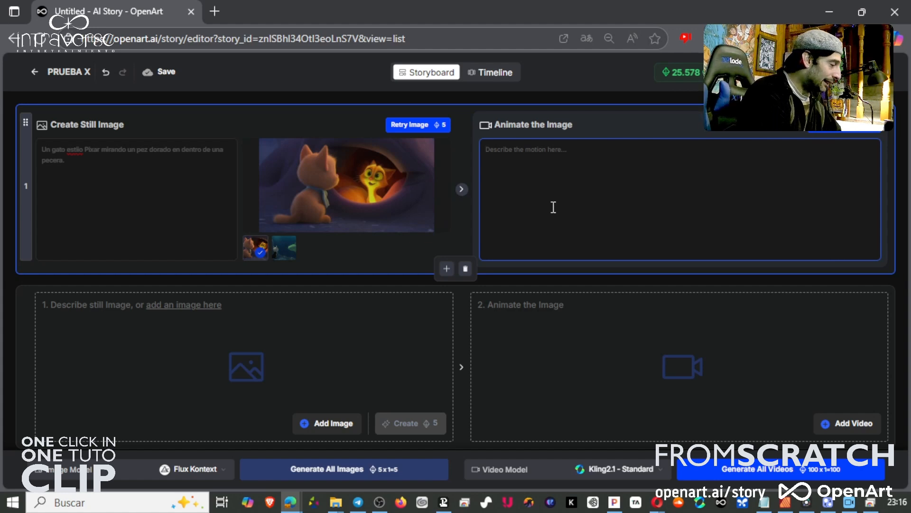
pyautogui.write('La cámara hace zoom dolly mientras el gato sonríe y voltea levemente la cabeza.')
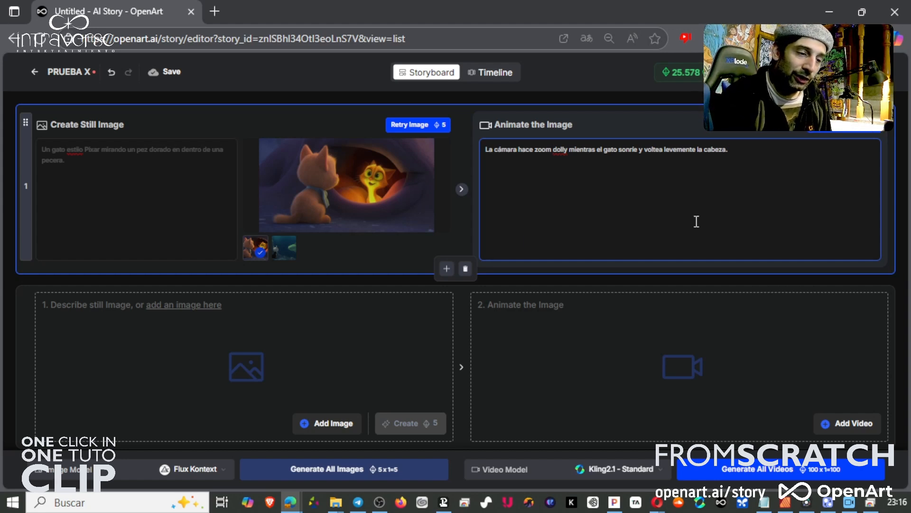
# Switch the video model to Seedance 1.0 Lite and create the first shot's video.
pyautogui.click(626, 469)
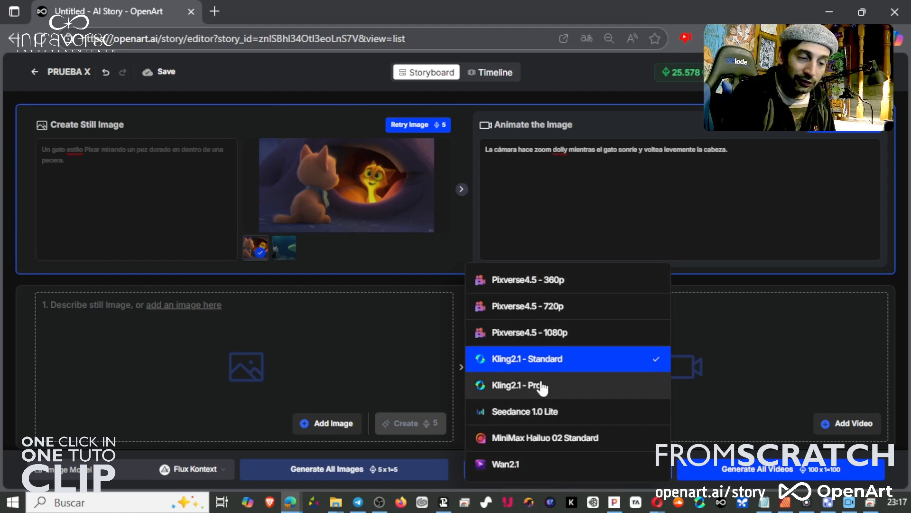
pyautogui.click(540, 412)
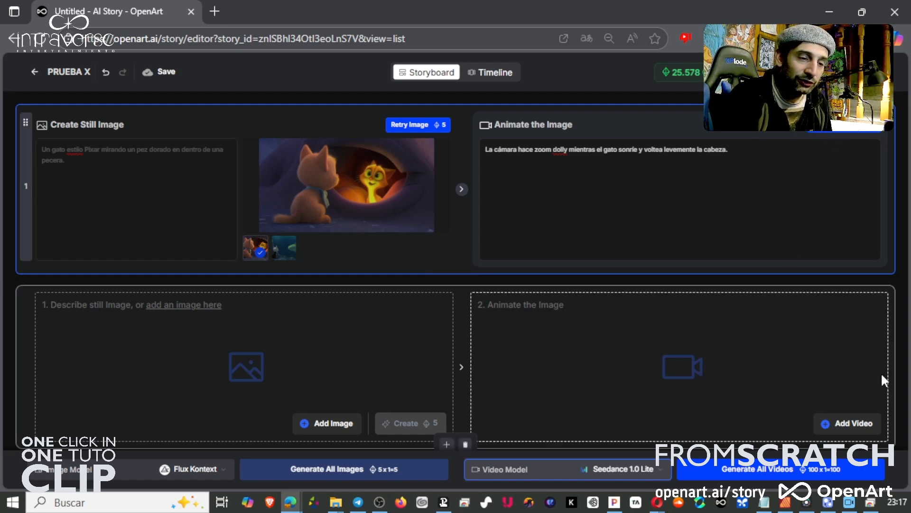
pyautogui.click(842, 133)
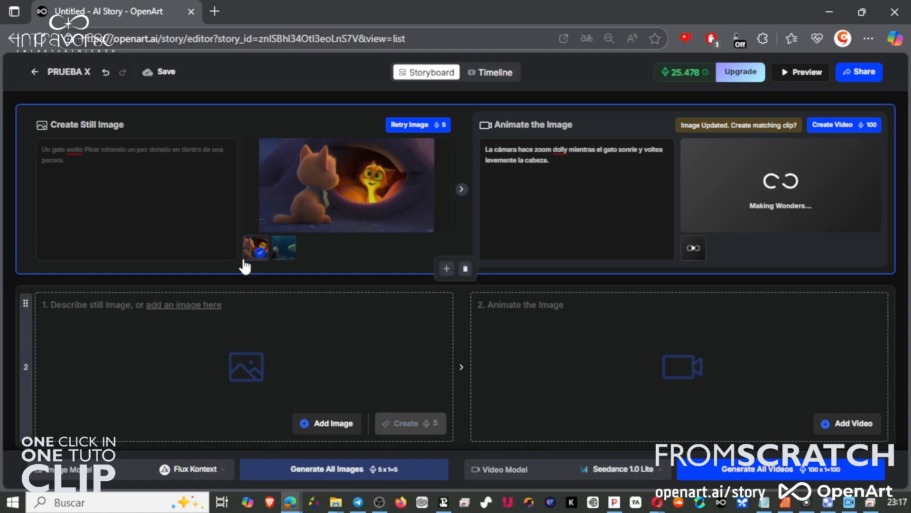
# Play the first shot's generated video in full screen and close the viewer.
pyautogui.click(284, 247)
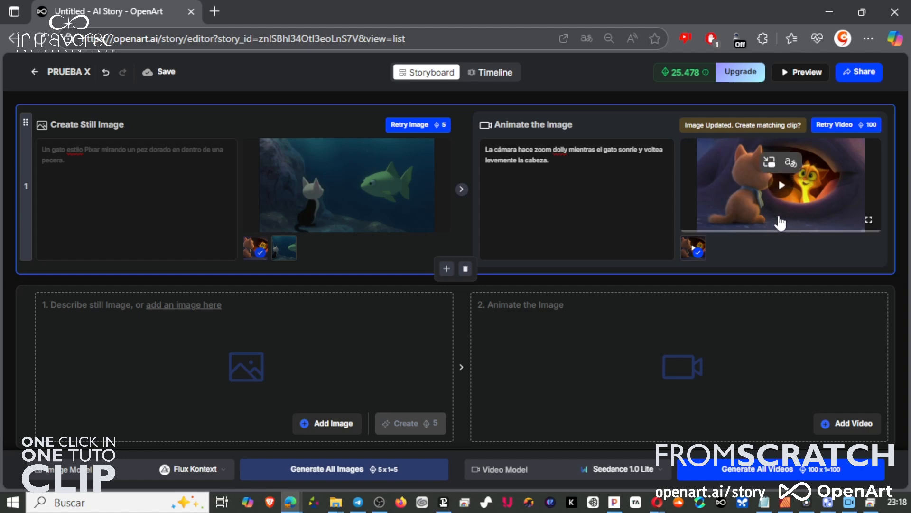
pyautogui.click(783, 188)
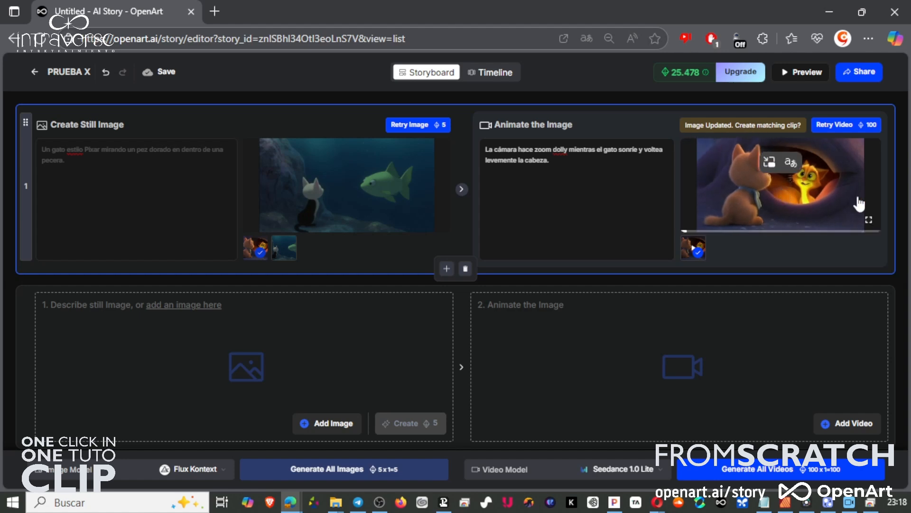
pyautogui.click(869, 221)
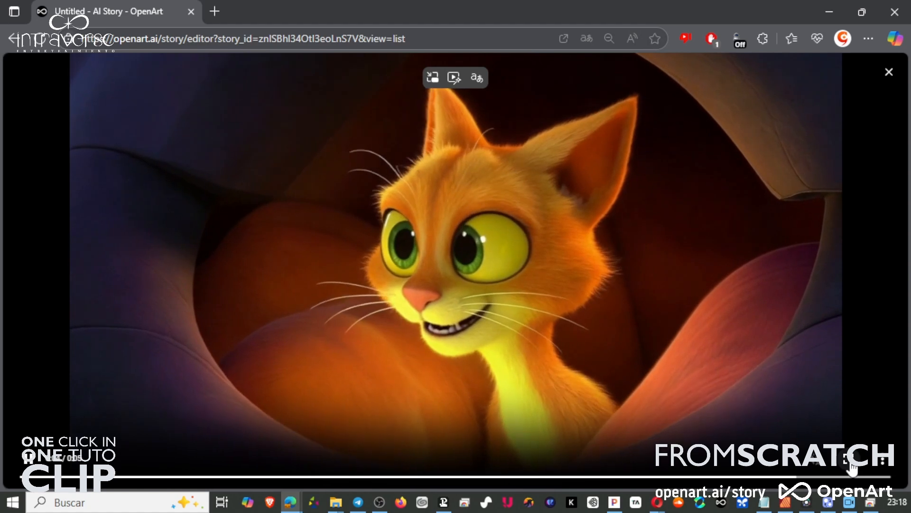
pyautogui.click(848, 461)
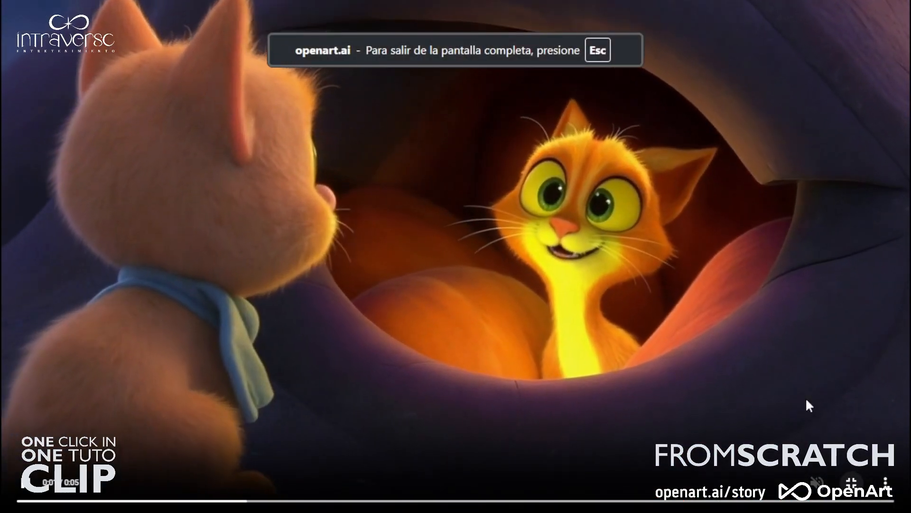
pyautogui.click(851, 482)
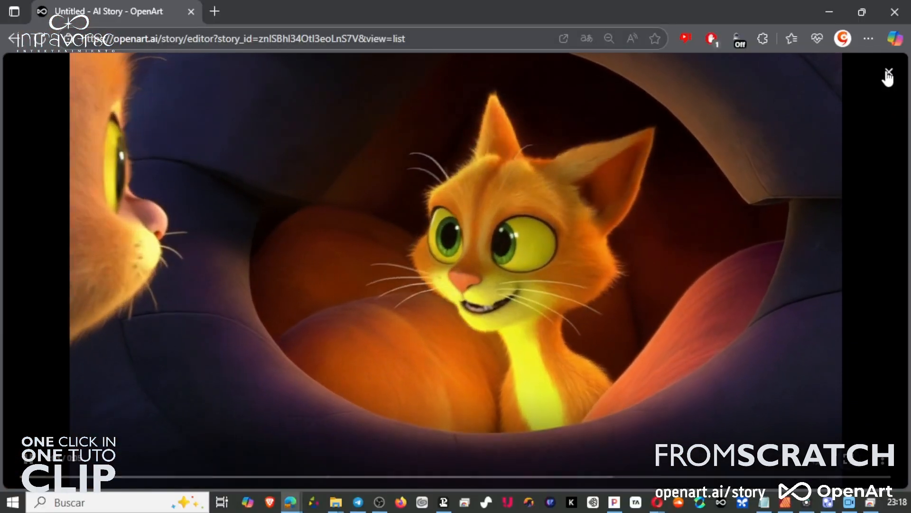
pyautogui.click(889, 73)
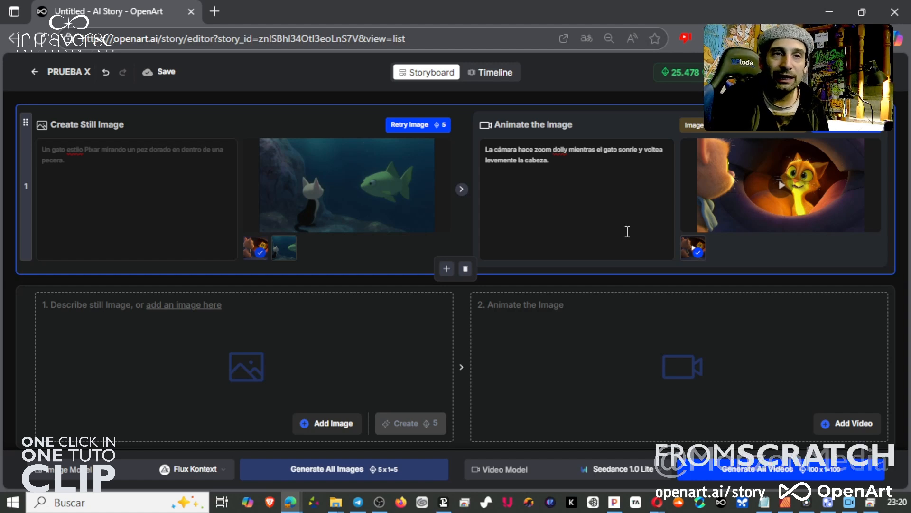
# Upload a pirate-kid image from the DARKO EL NIÑO PIRATA > IMÁGENES > MUSIC-SING-HEDRA folder into the second shot.
pyautogui.click(577, 169)
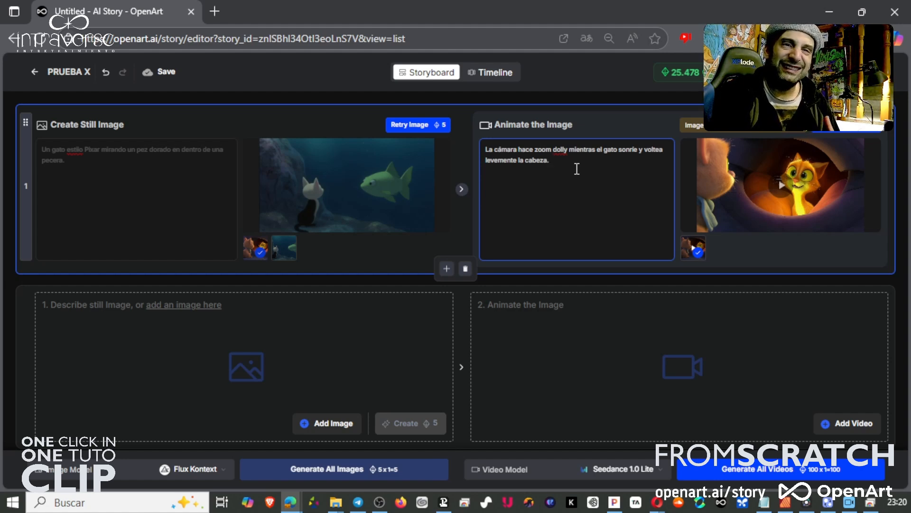
pyautogui.click(333, 300)
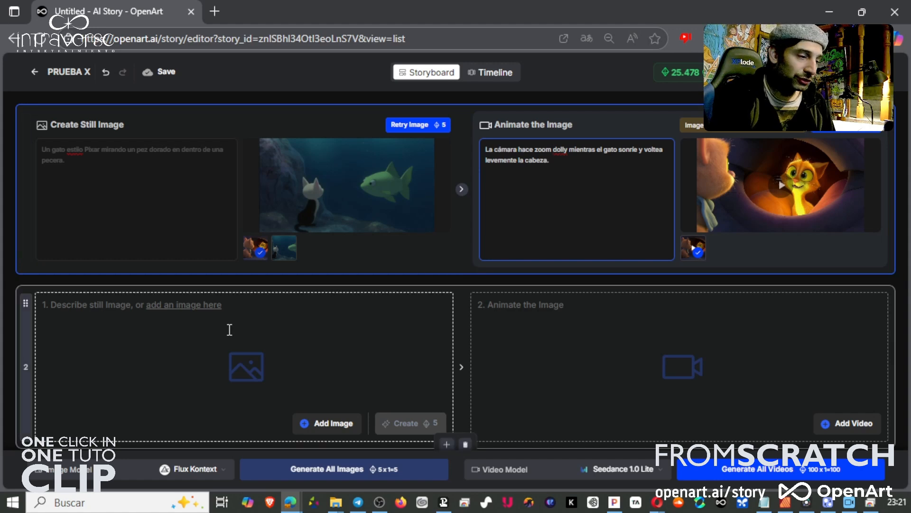
pyautogui.click(332, 428)
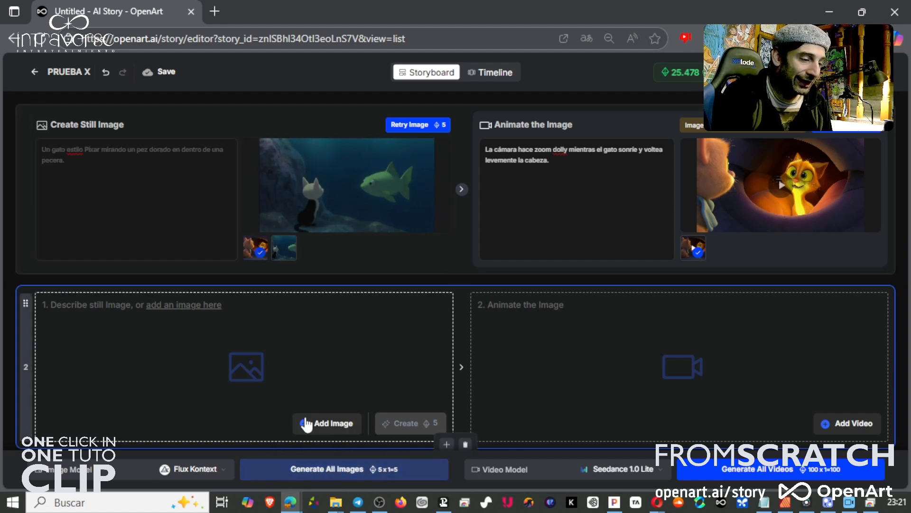
pyautogui.moveTo(320, 423)
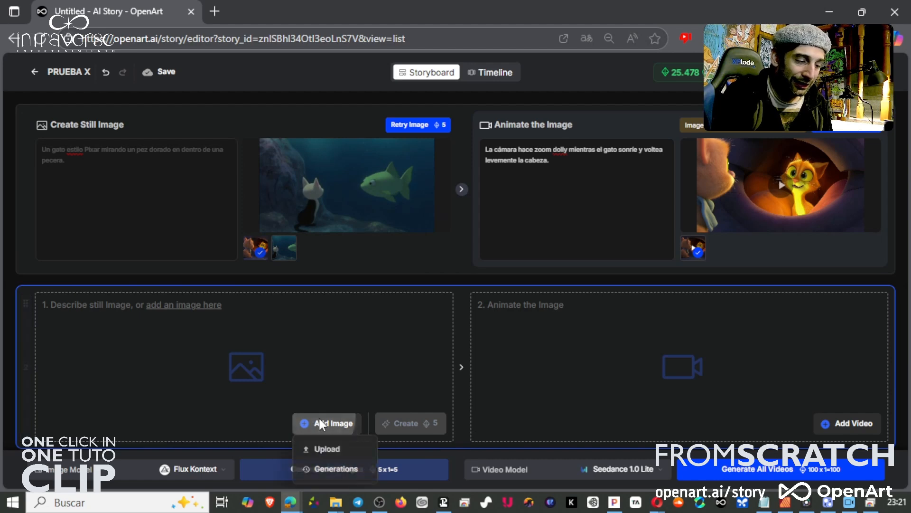
pyautogui.click(317, 450)
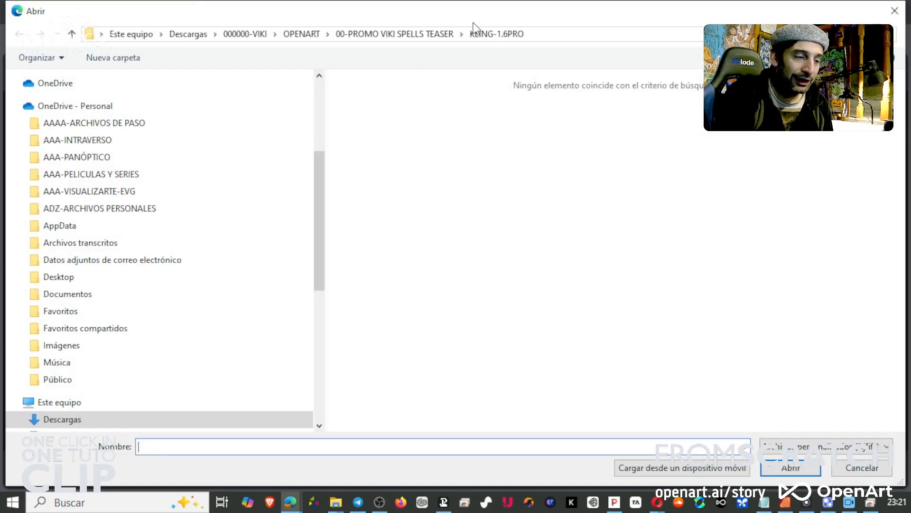
pyautogui.click(314, 36)
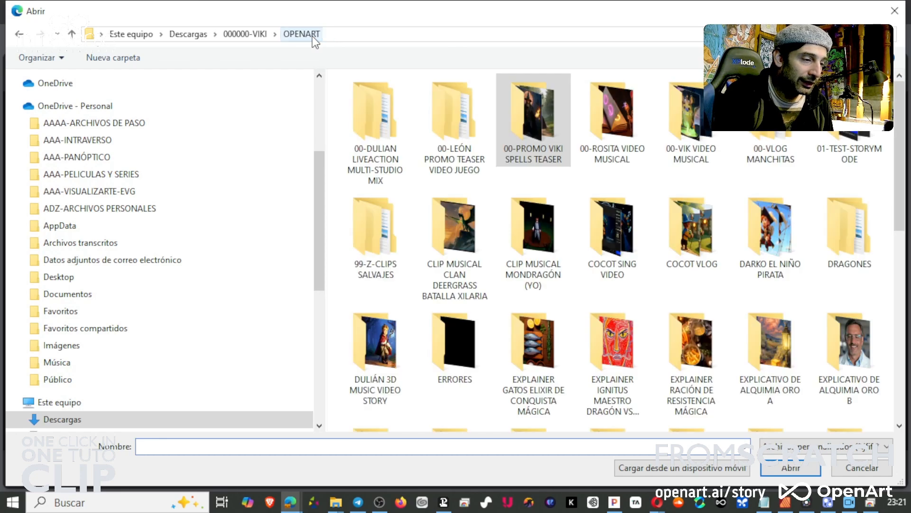
pyautogui.scroll(-5, 639, 280)
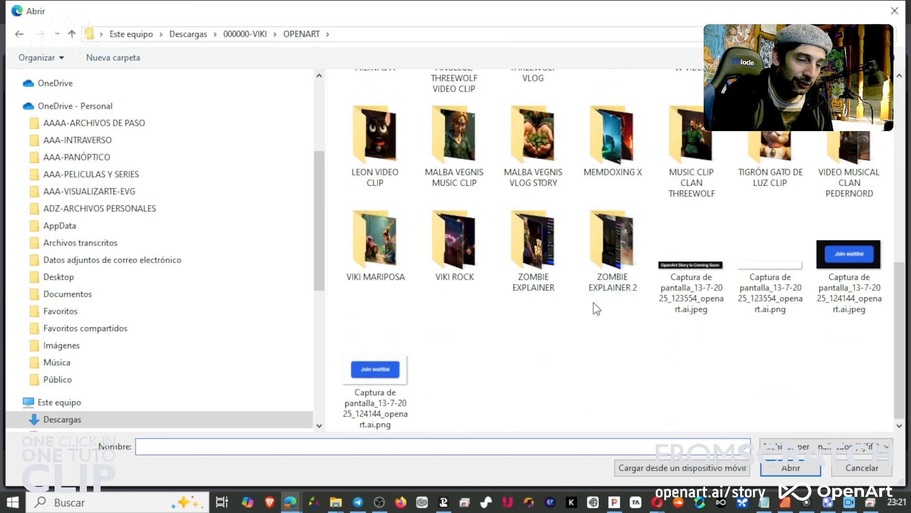
pyautogui.scroll(10, 594, 300)
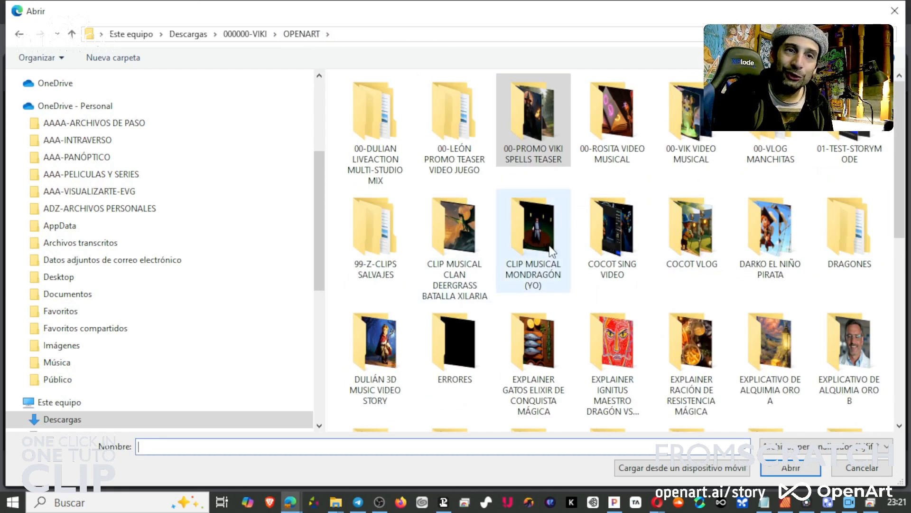
pyautogui.moveTo(550, 251)
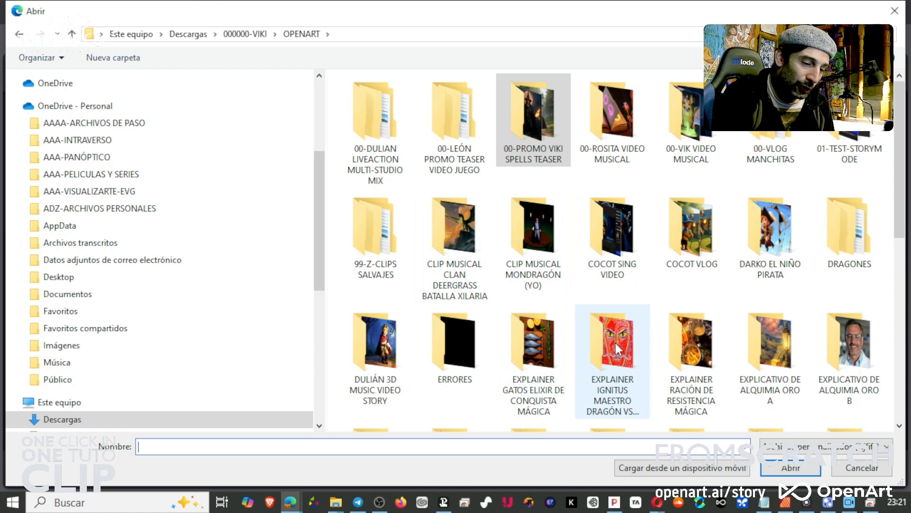
pyautogui.doubleClick(760, 224)
pyautogui.doubleClick(361, 114)
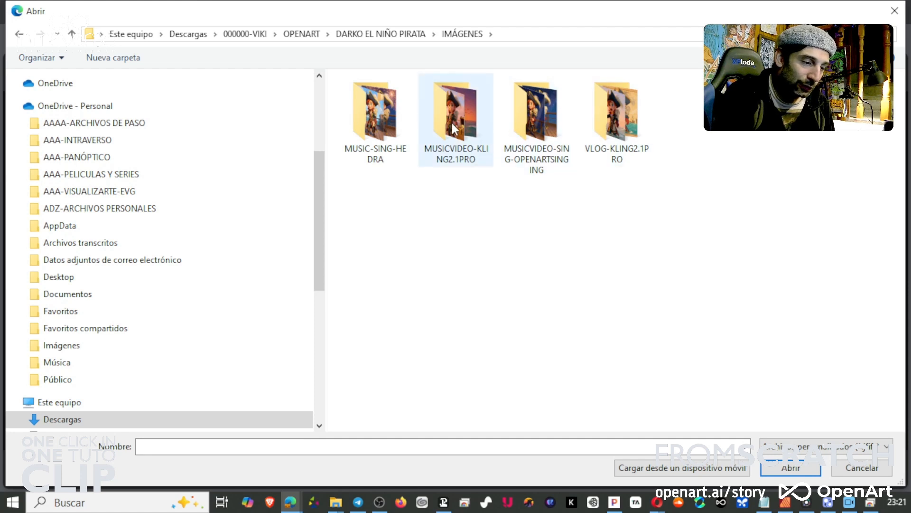
pyautogui.doubleClick(383, 115)
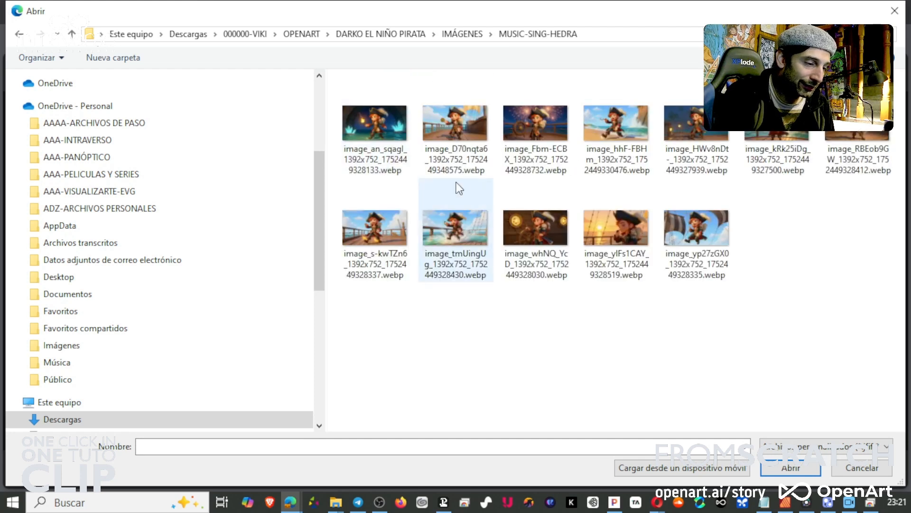
pyautogui.click(381, 138)
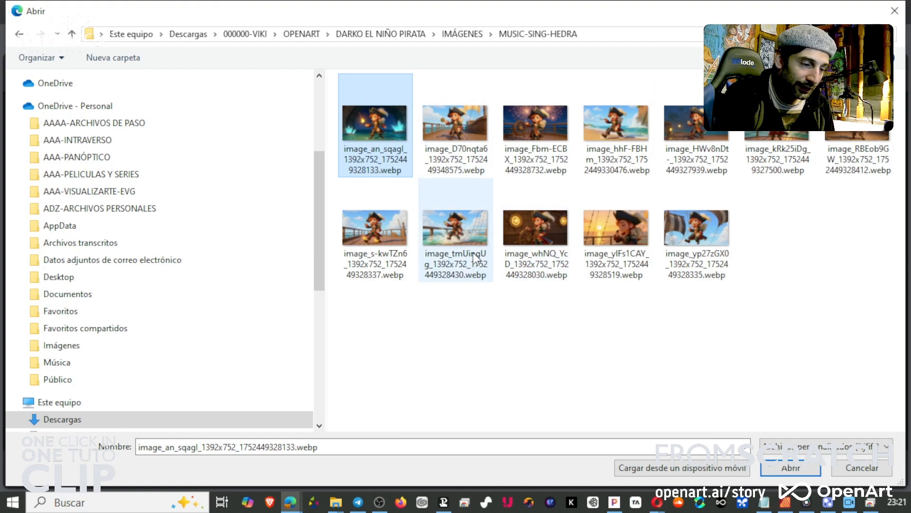
pyautogui.click(553, 225)
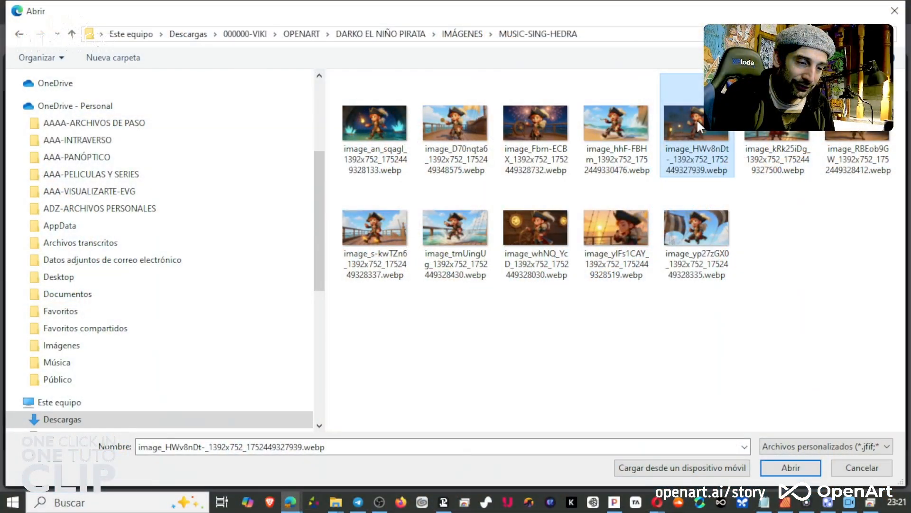
pyautogui.click(756, 136)
pyautogui.click(801, 468)
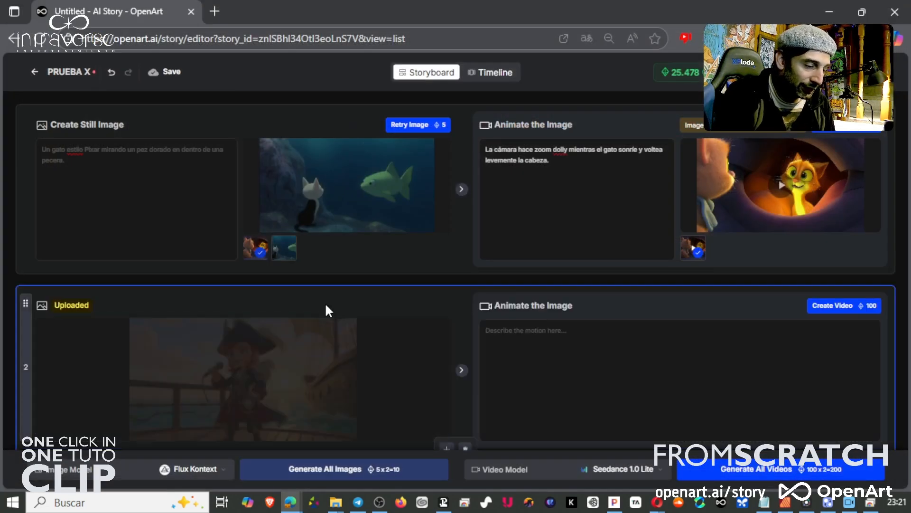
# Paste the second shot's motion description "La cámara orbita lentamente con un dolly al niño pirata que canta..." and create its video.
pyautogui.scroll(-2, 326, 306)
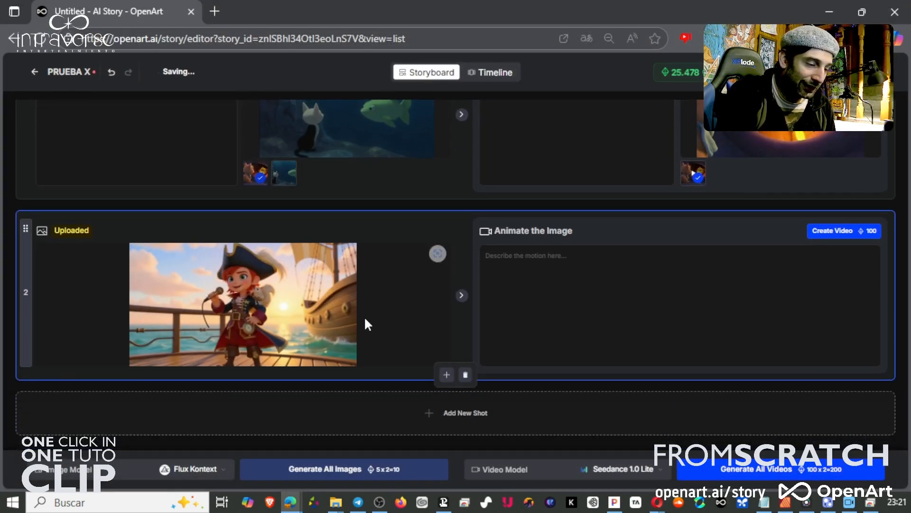
pyautogui.click(549, 276)
pyautogui.write('La cámara orbita lentamente con un dolly al niño pirata que canta mientras el más se agita y el sol alumbra con fuerza')
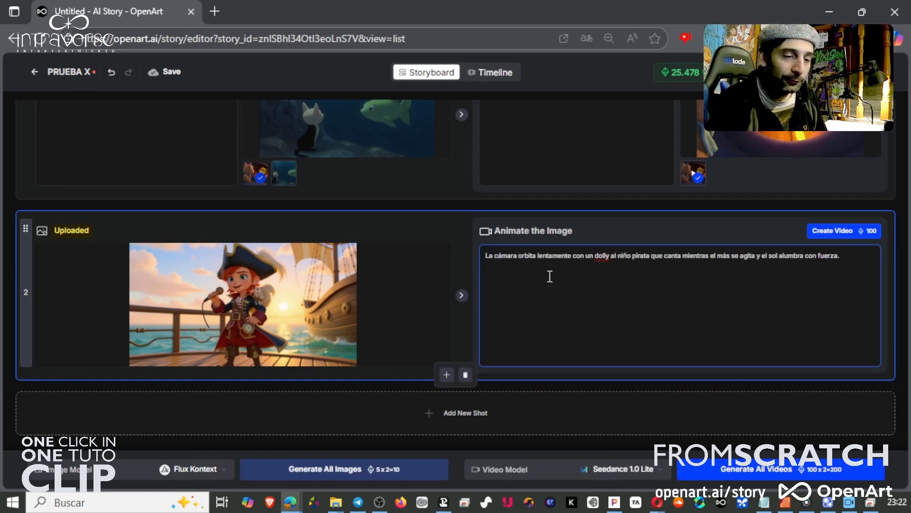
pyautogui.click(830, 232)
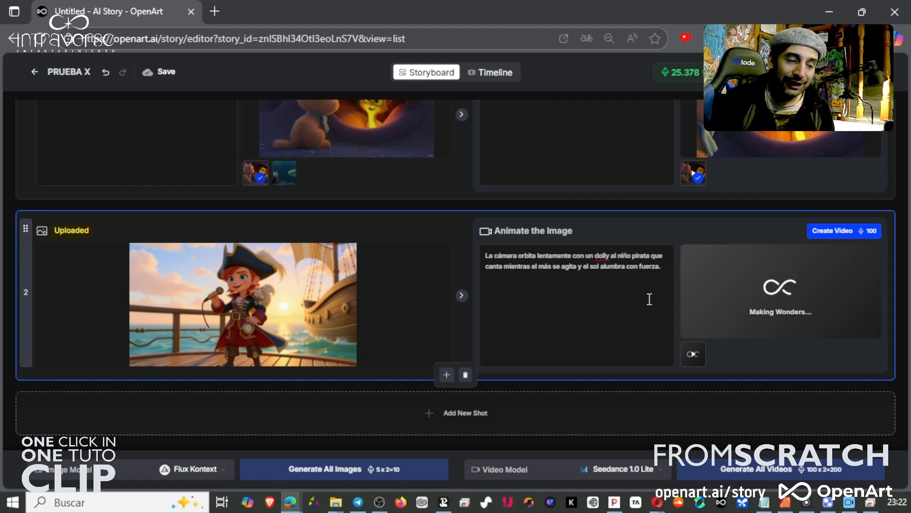
pyautogui.click(662, 471)
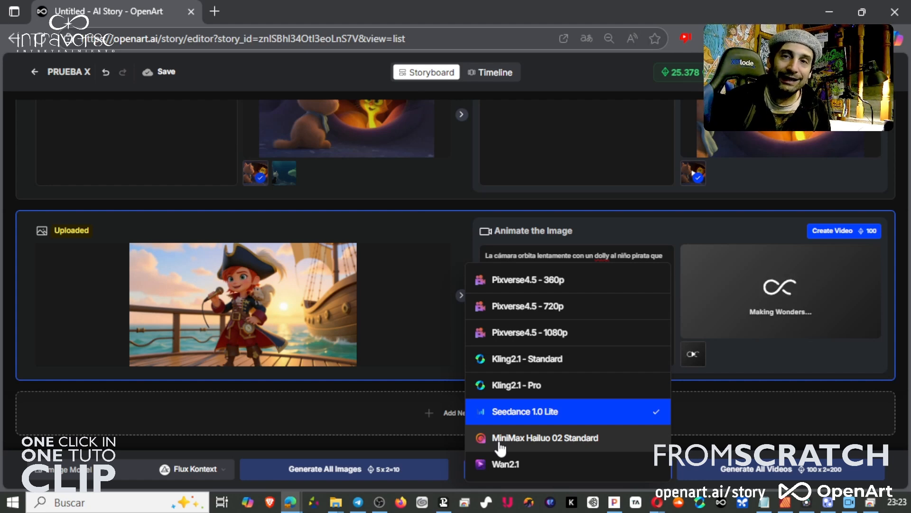
pyautogui.click(727, 420)
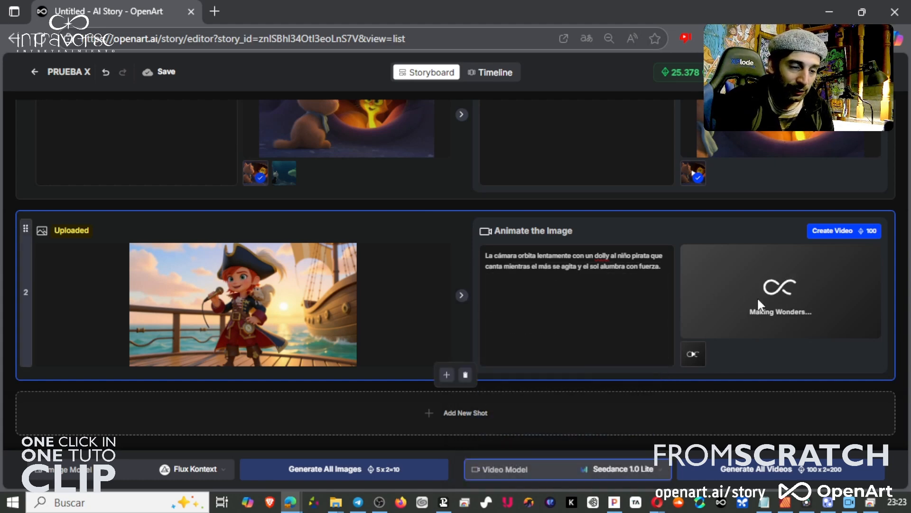
pyautogui.scroll(2, 582, 307)
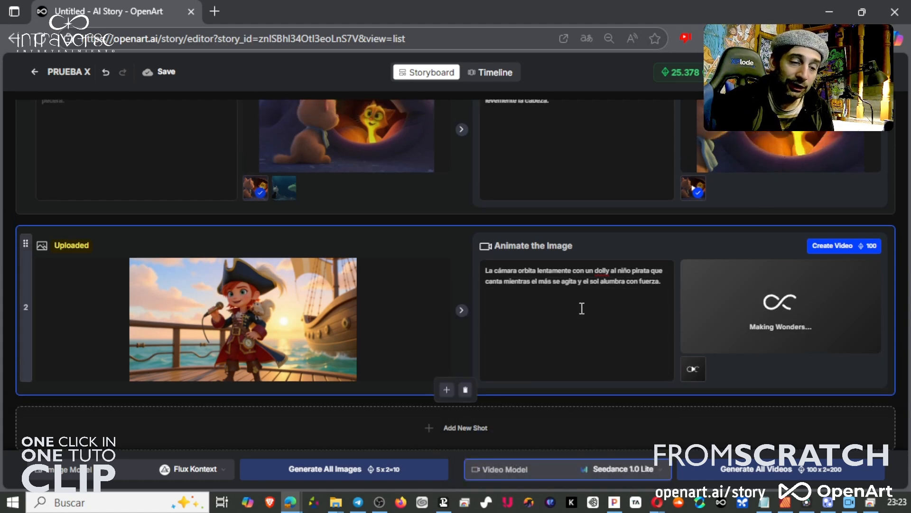
pyautogui.scroll(-2, 580, 306)
pyautogui.scroll(2, 543, 312)
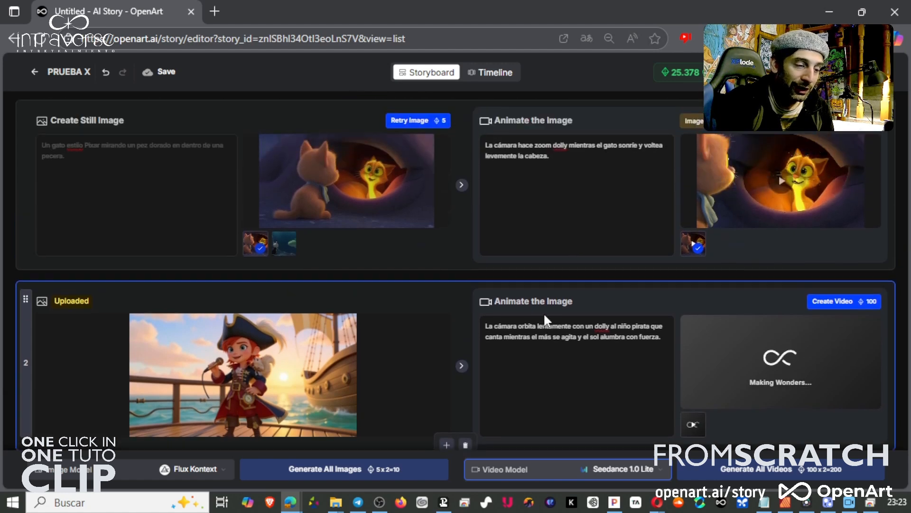
# Play the second shot's generated video in full screen and close the viewer.
pyautogui.scroll(-2, 546, 319)
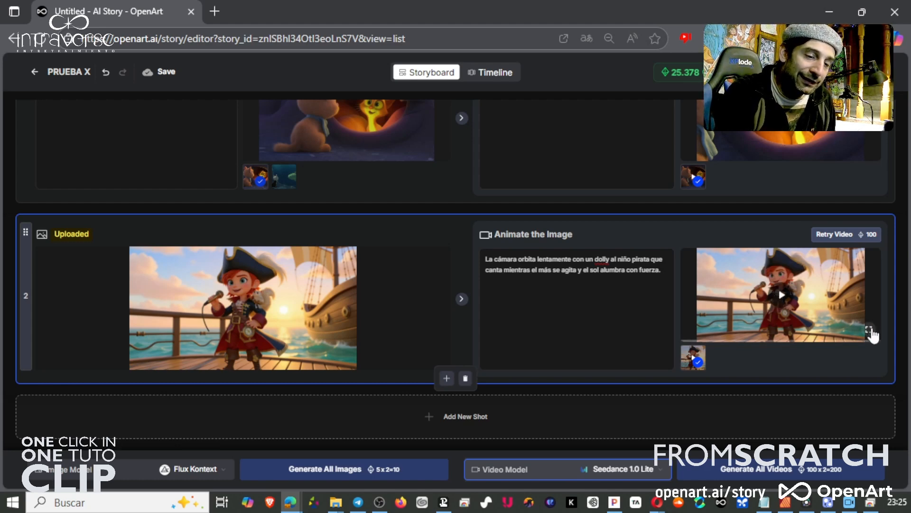
pyautogui.click(871, 329)
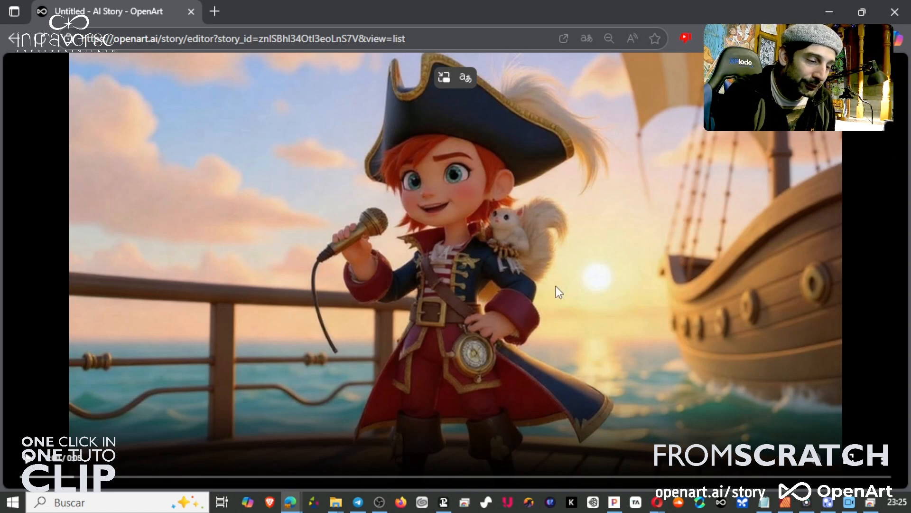
pyautogui.click(28, 458)
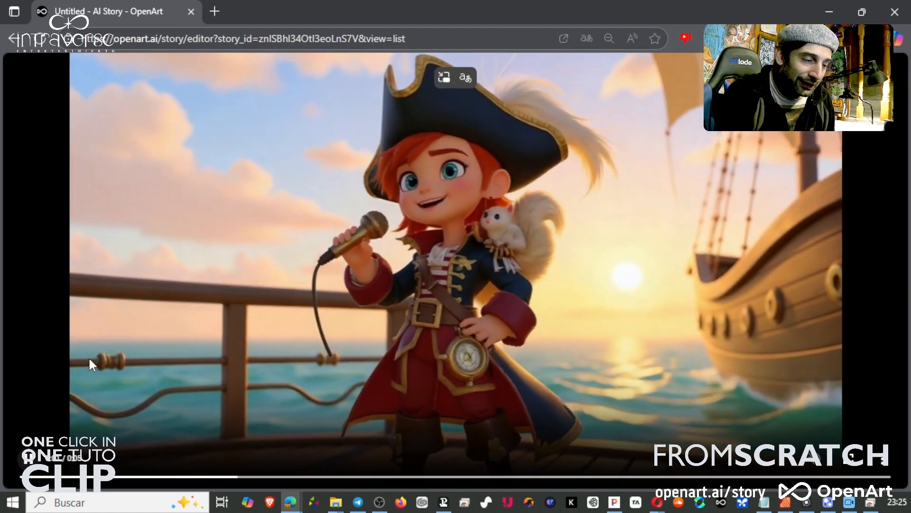
pyautogui.doubleClick(529, 372)
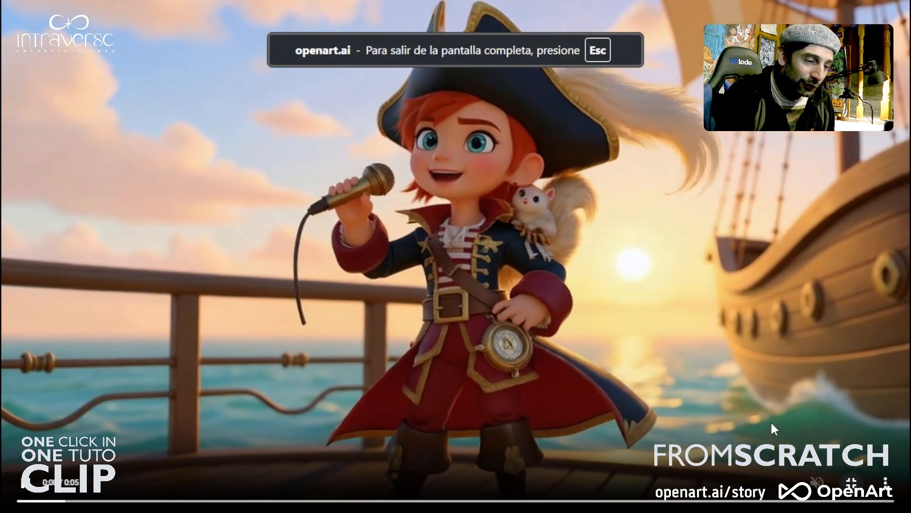
pyautogui.click(851, 483)
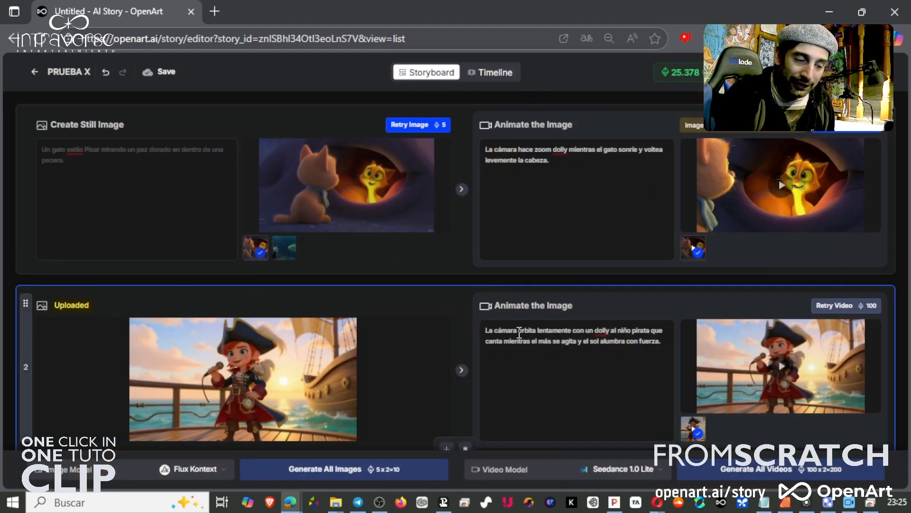
# Replace the second shot's motion description with "La cámara orbitando al rededor del pirata niño lentamente con un dolly..." and retry its video.
pyautogui.click(596, 340)
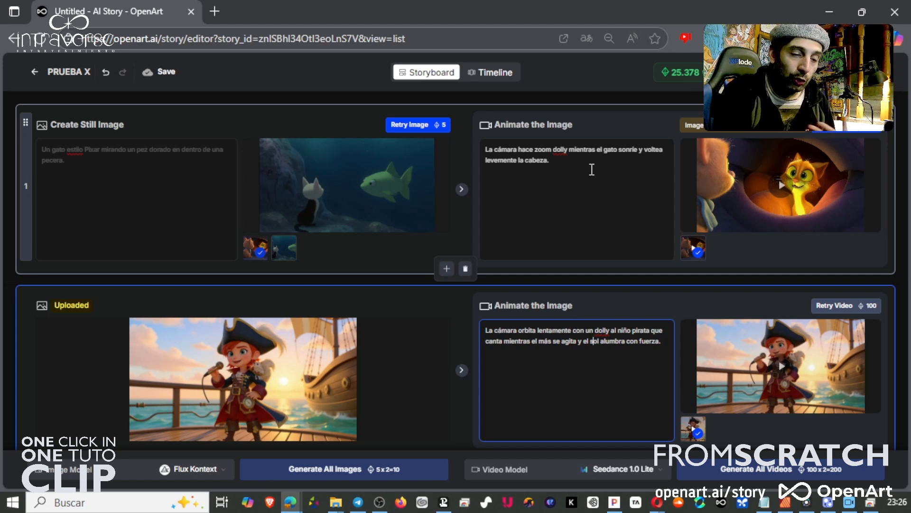
pyautogui.moveTo(551, 159); pyautogui.dragTo(489, 149)
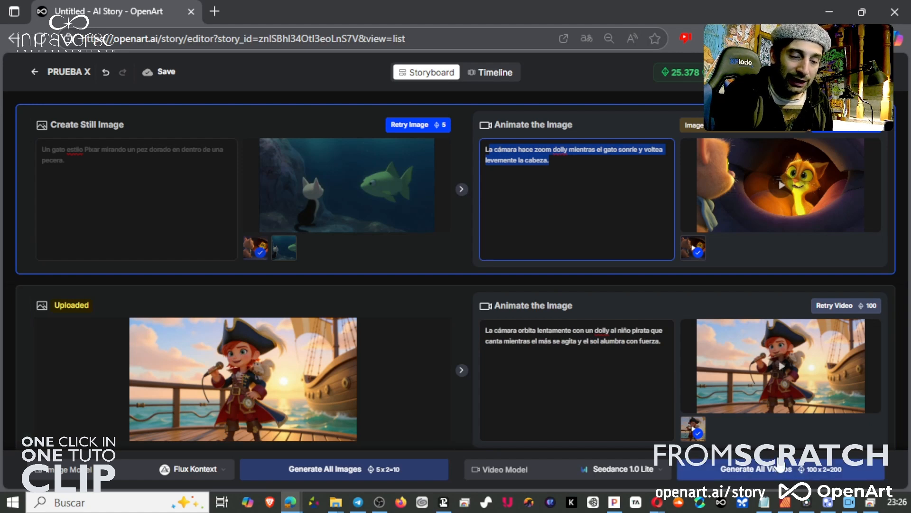
pyautogui.click(586, 179)
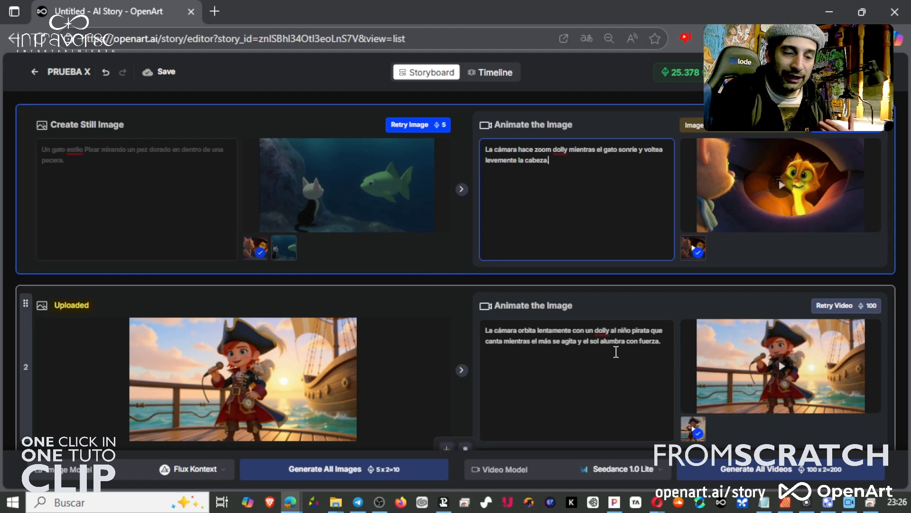
pyautogui.click(579, 330)
pyautogui.hotkey('ctrl', 'a')
pyautogui.write('La cámara orbitando al rededor del pirata niño lentamente con un dolly. Niño pirata canta mientras el más se agita y el sol alumbra con fuerza.')
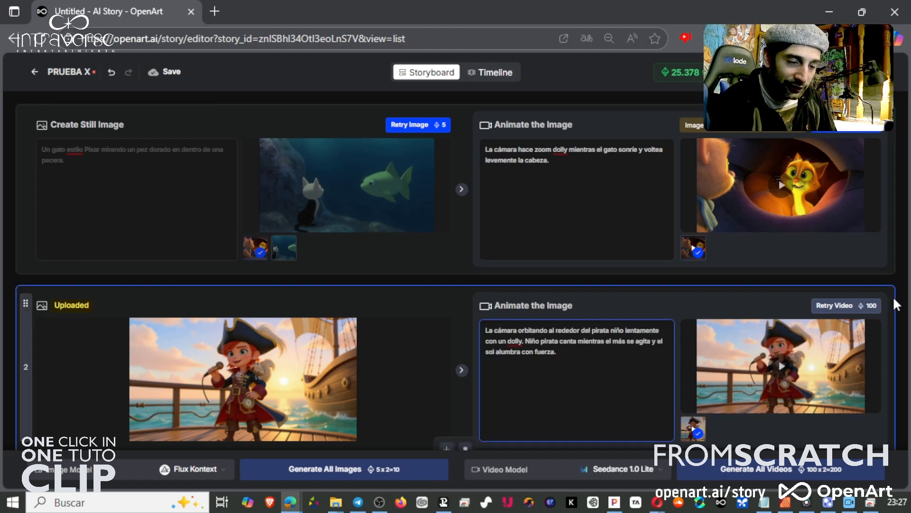
pyautogui.click(868, 308)
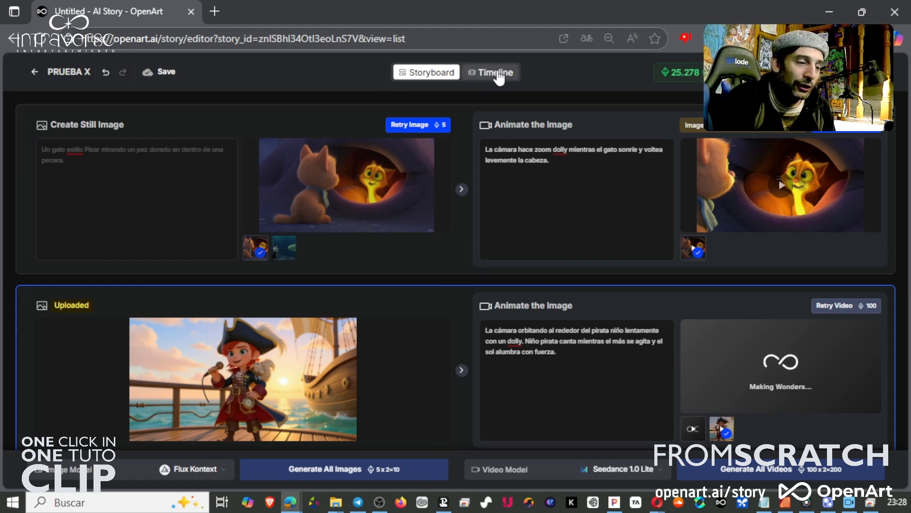
pyautogui.click(856, 305)
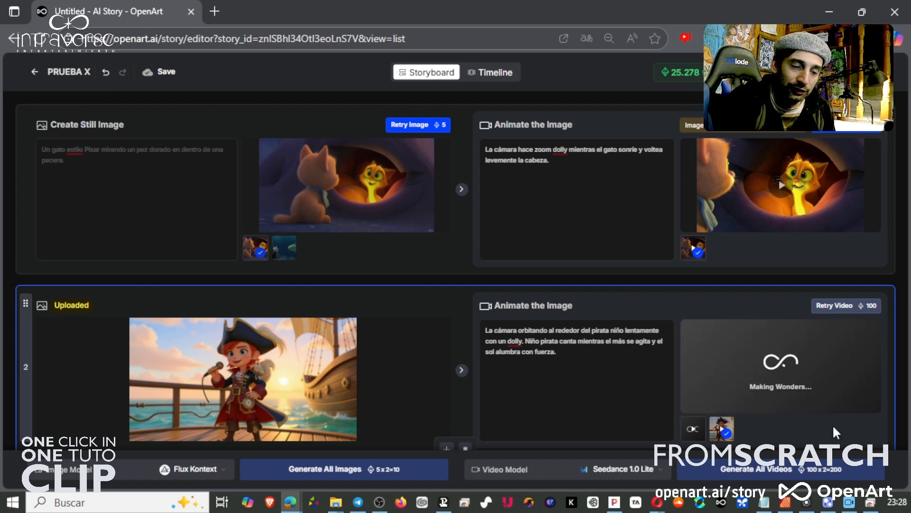
# Select and play the second shot's new video version.
pyautogui.click(715, 435)
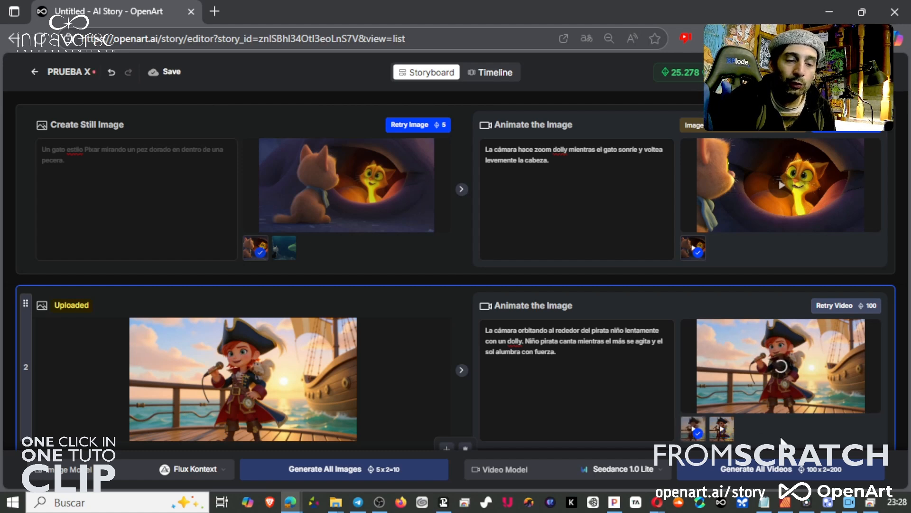
pyautogui.click(693, 428)
pyautogui.click(791, 343)
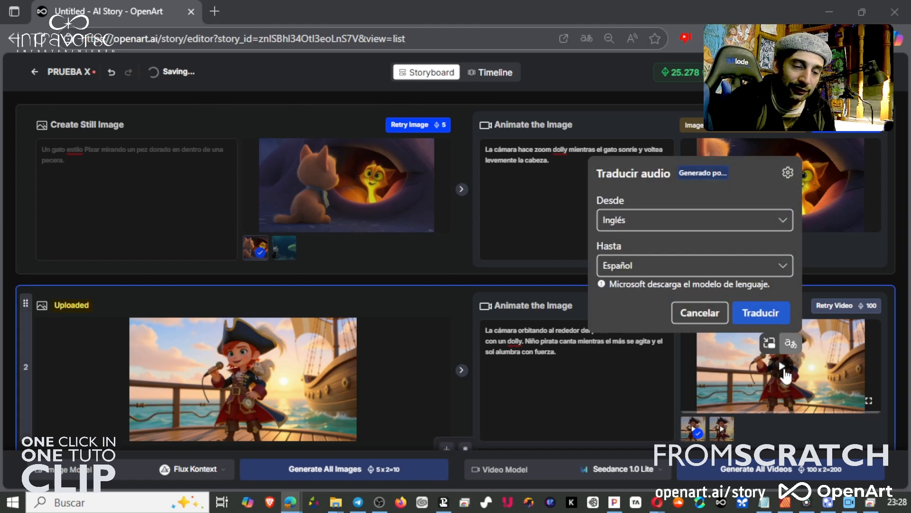
pyautogui.click(812, 392)
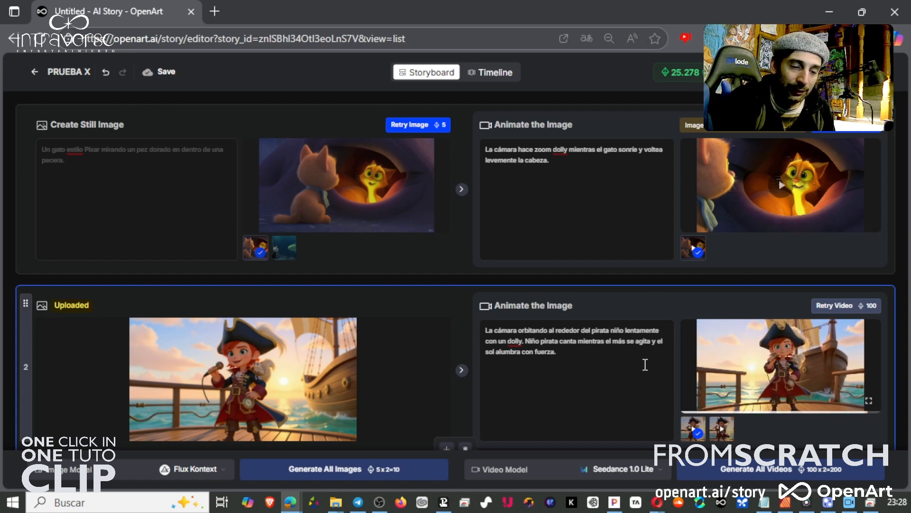
pyautogui.moveTo(767, 363)
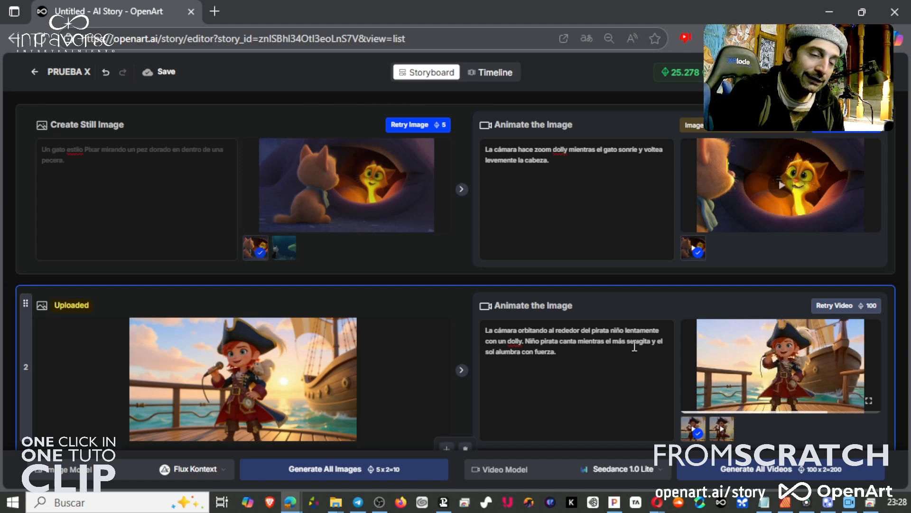
# Open the first shot's video in the full-screen viewer and close it.
pyautogui.click(866, 219)
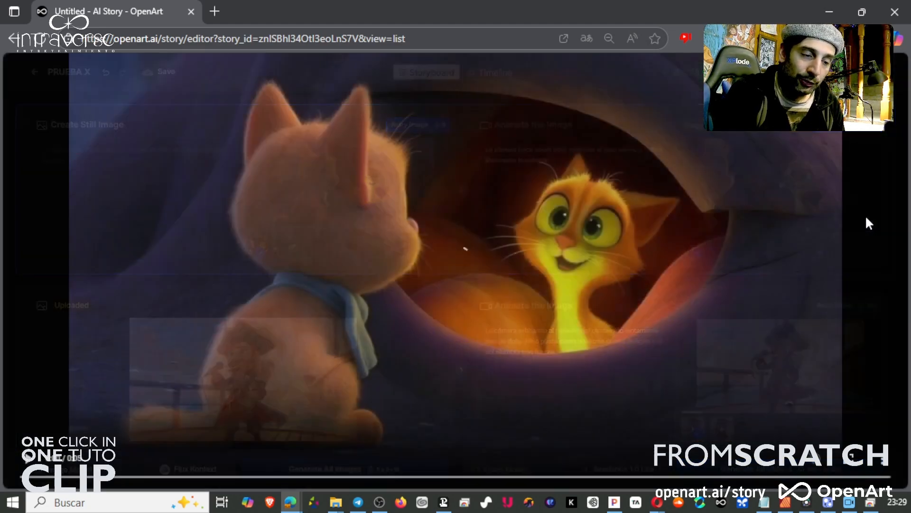
pyautogui.click(891, 458)
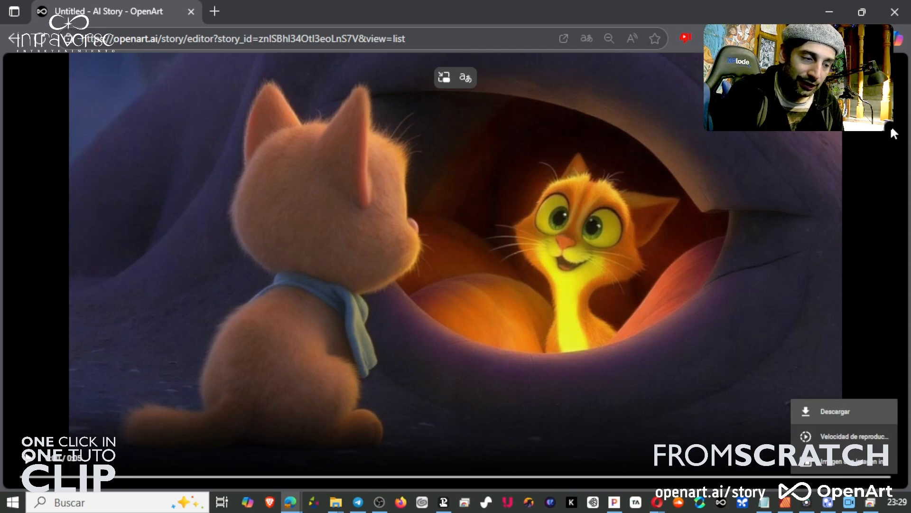
pyautogui.press('Escape')
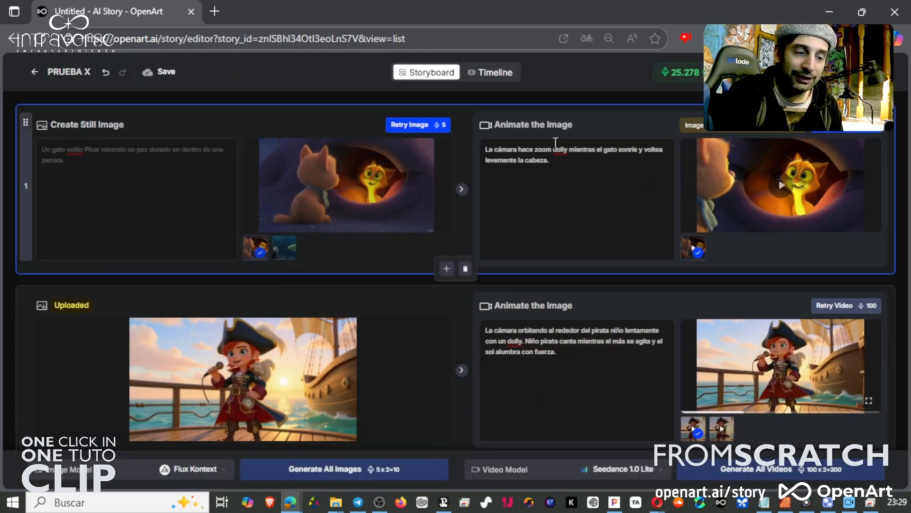
# In the Timeline, trim the cat clip's end to about 4.9 s and the pirate clip's start to about 4.1 s.
pyautogui.click(503, 78)
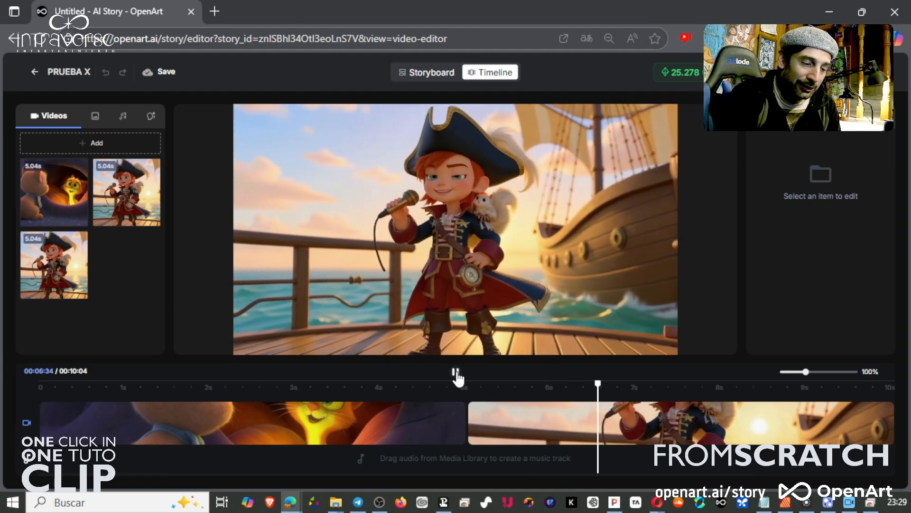
pyautogui.click(456, 374)
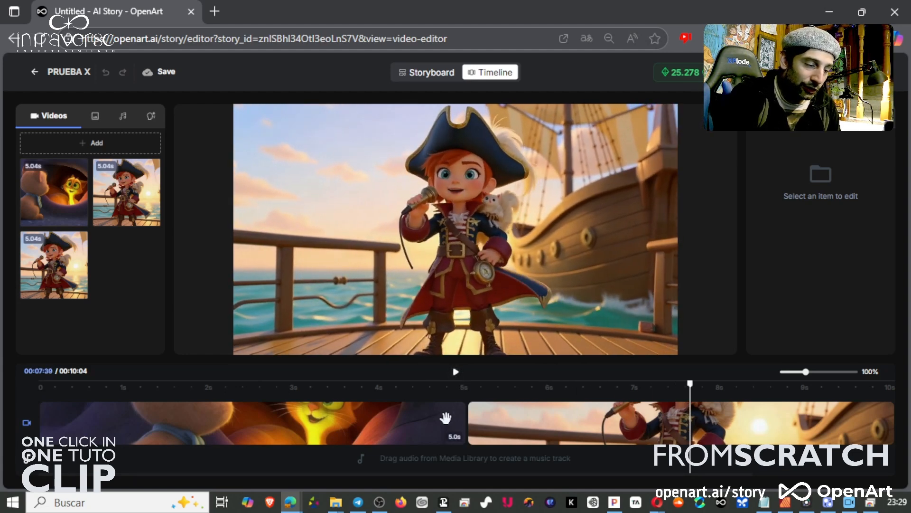
pyautogui.click(453, 422)
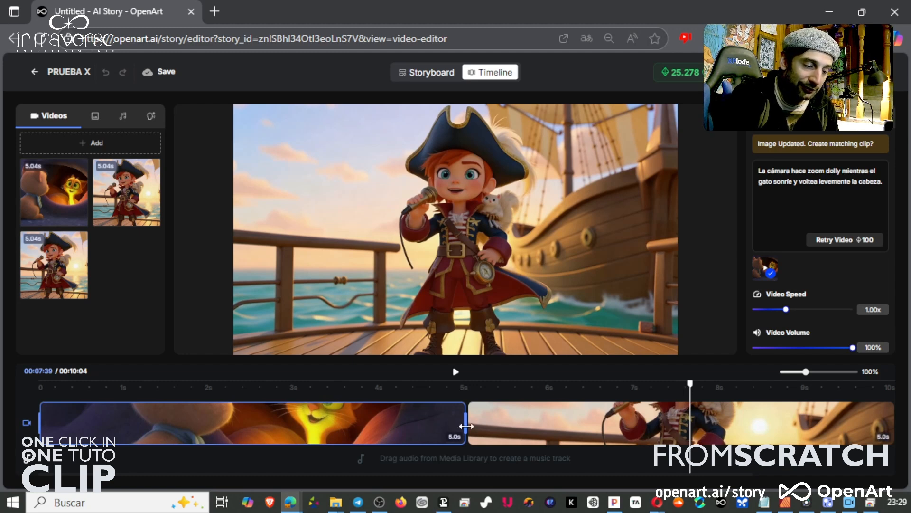
pyautogui.click(470, 422)
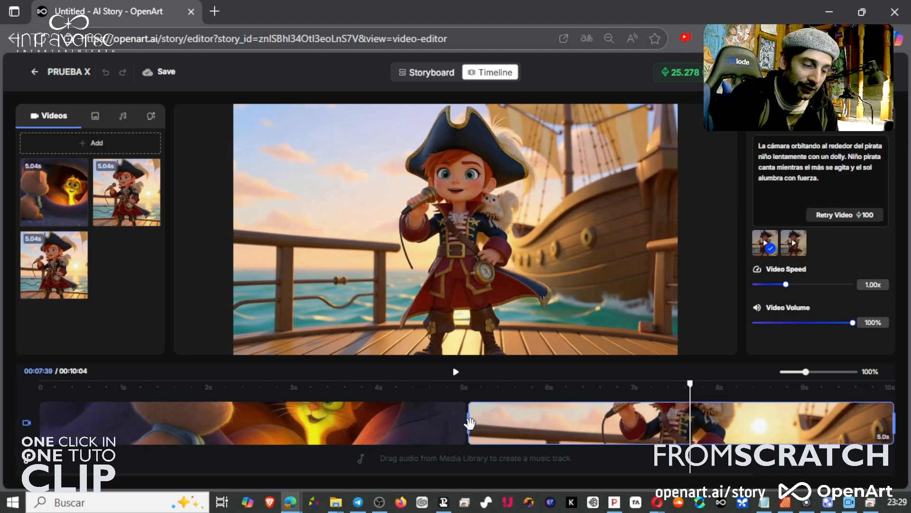
pyautogui.click(464, 426)
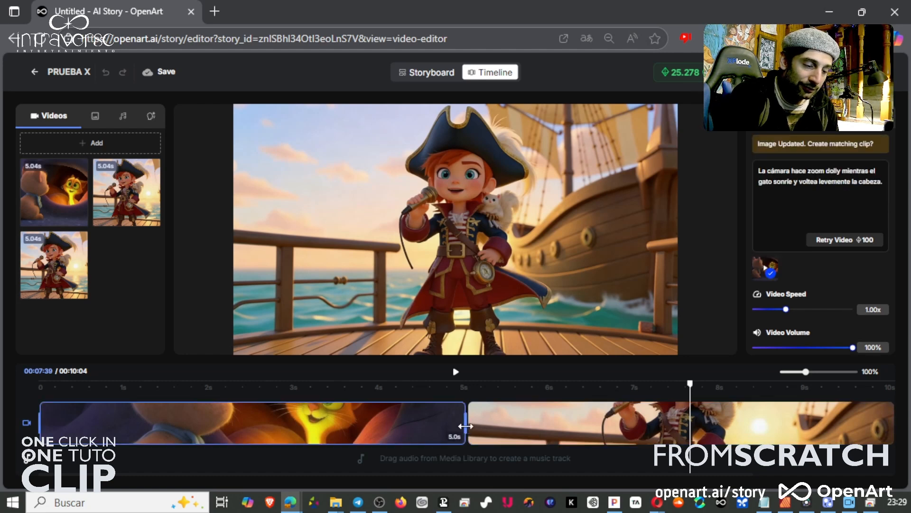
pyautogui.moveTo(446, 426); pyautogui.dragTo(324, 427)
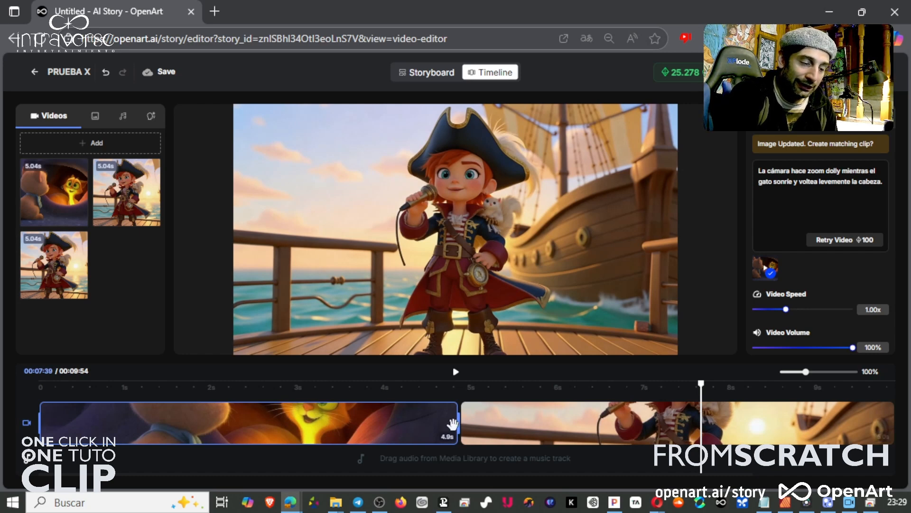
pyautogui.click(466, 419)
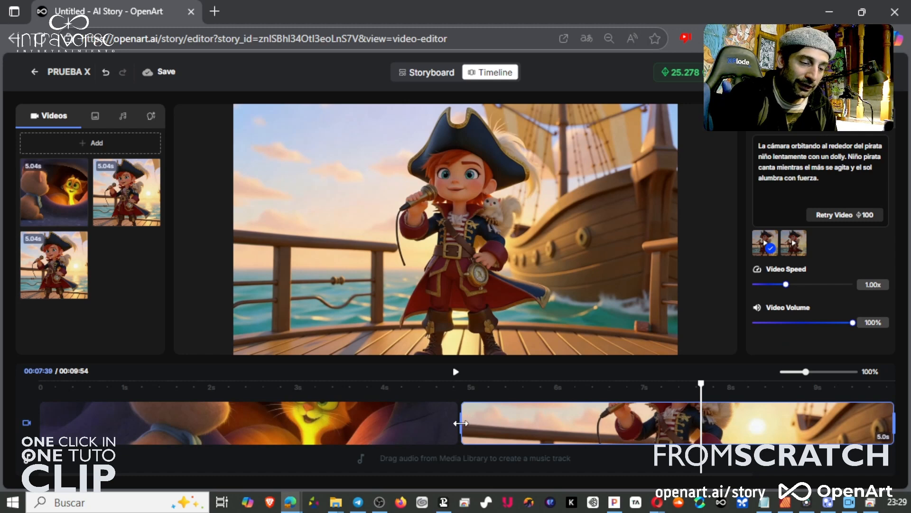
pyautogui.moveTo(466, 423); pyautogui.dragTo(546, 425)
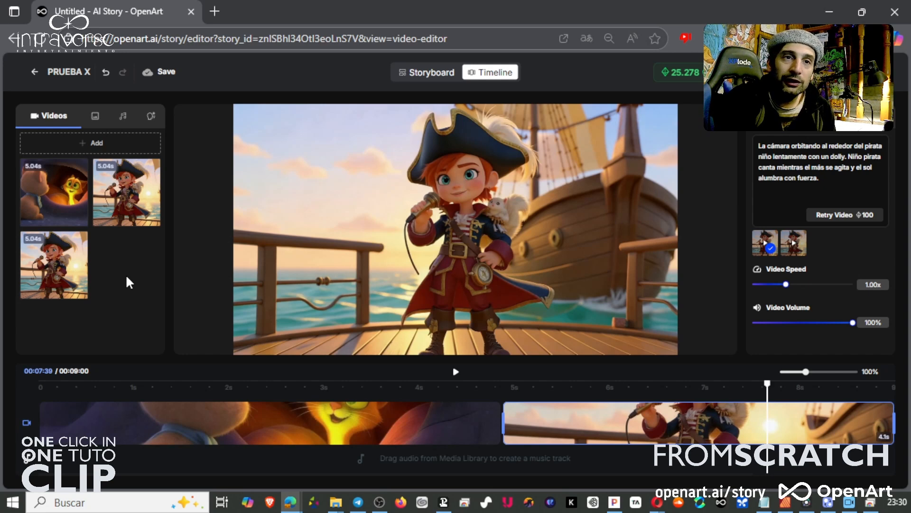
# Upload the video file_-Q8FB88X_1752486751959.mp4 from the OPENART > ERRORES folder into the media library.
pyautogui.click(106, 147)
pyautogui.click(133, 180)
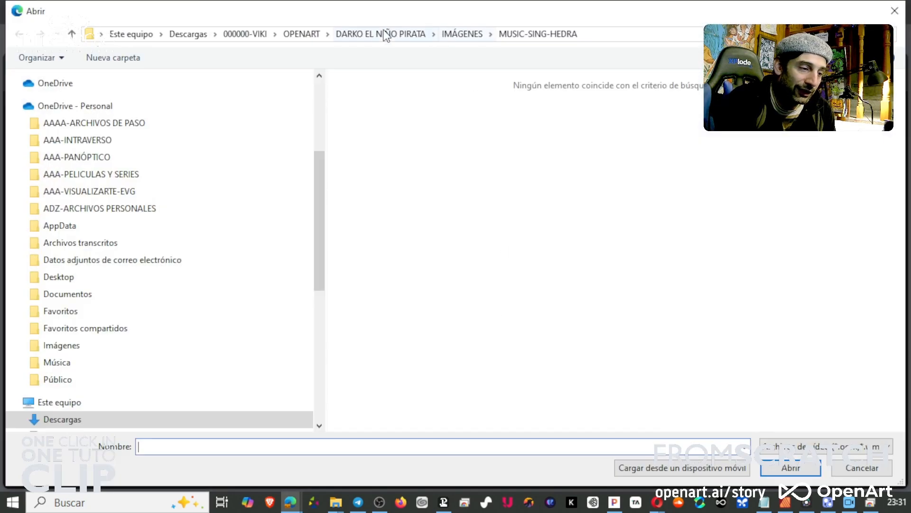
pyautogui.click(303, 34)
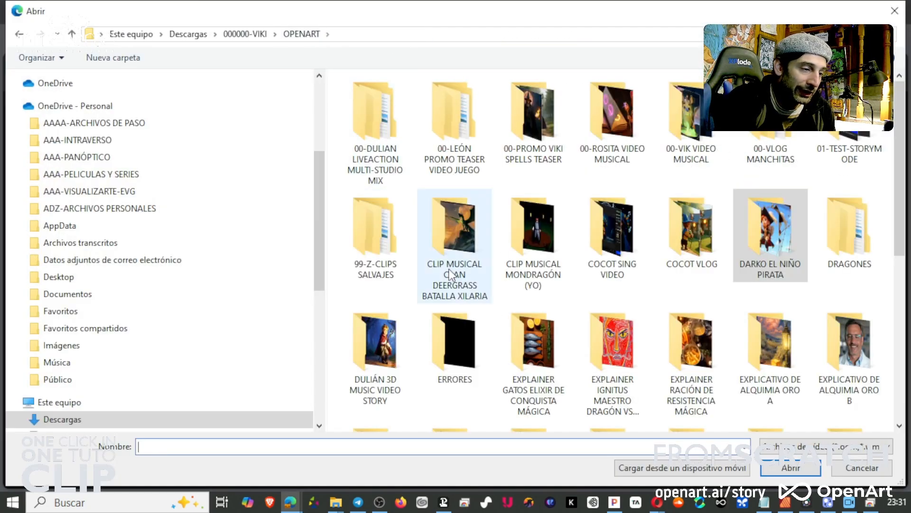
pyautogui.doubleClick(453, 344)
pyautogui.click(377, 166)
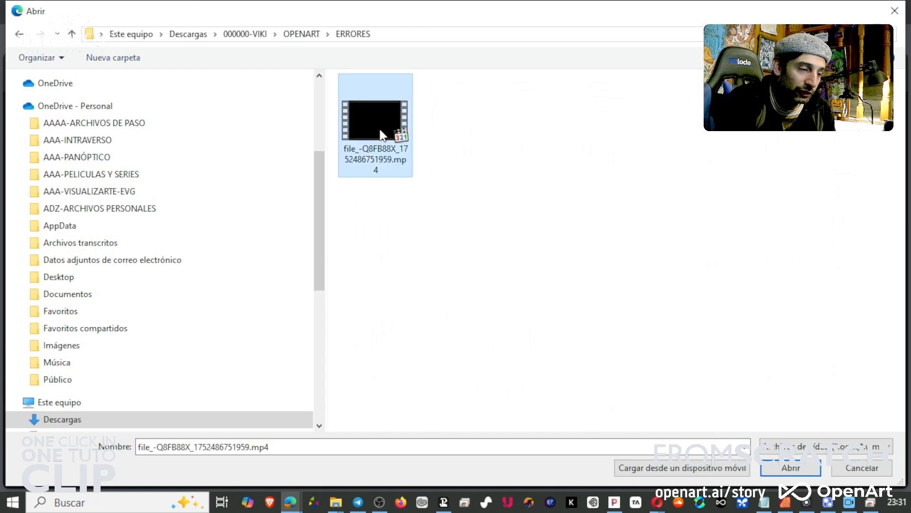
pyautogui.click(778, 469)
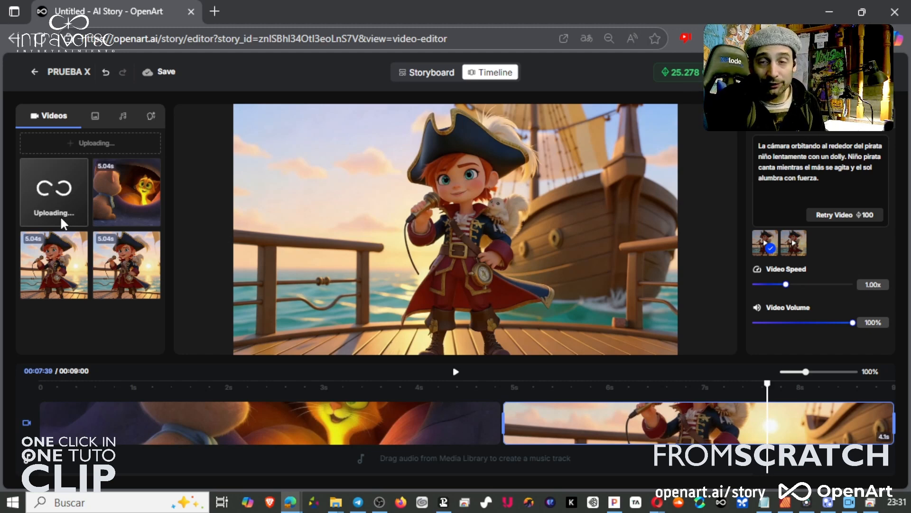
# Browse the image assets and the music library's song list.
pyautogui.click(100, 122)
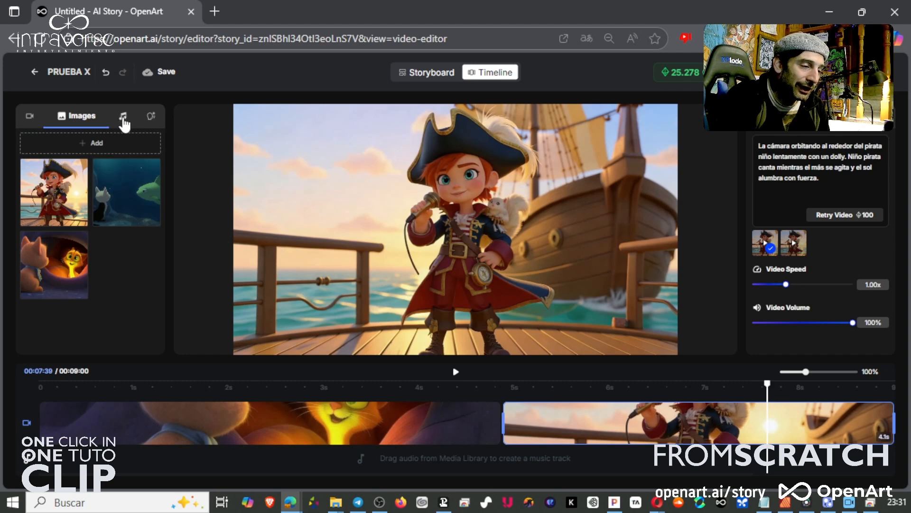
pyautogui.click(123, 122)
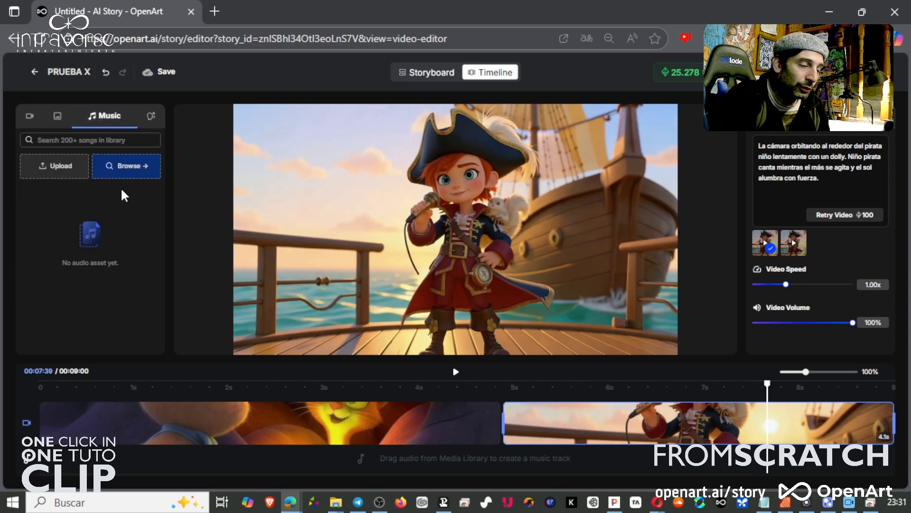
pyautogui.click(150, 177)
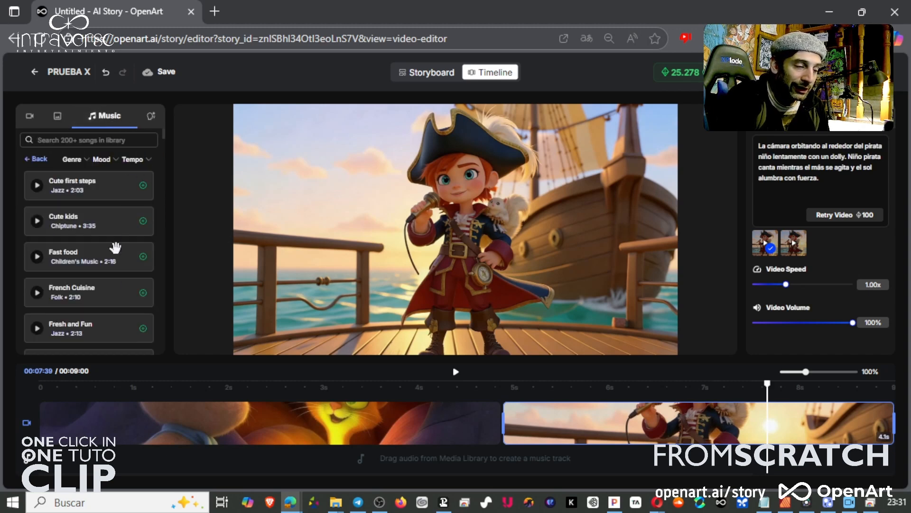
pyautogui.scroll(-1, 116, 291)
pyautogui.scroll(-5, 115, 291)
pyautogui.scroll(10, 116, 291)
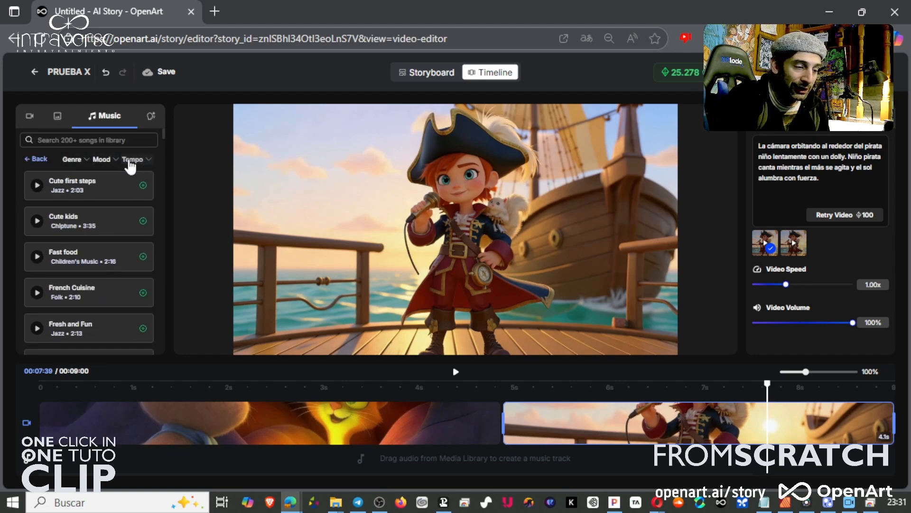
pyautogui.click(37, 158)
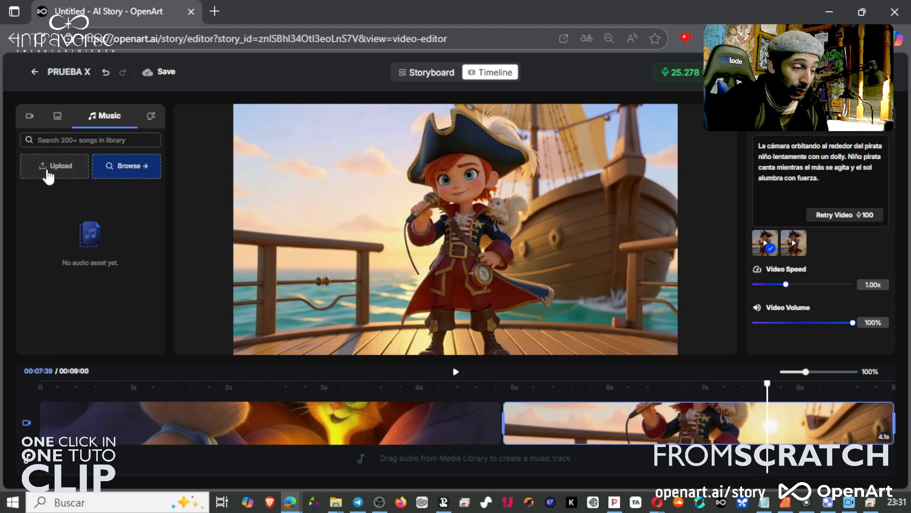
# Browse the media library's videos, images and voiceover sections.
pyautogui.click(30, 117)
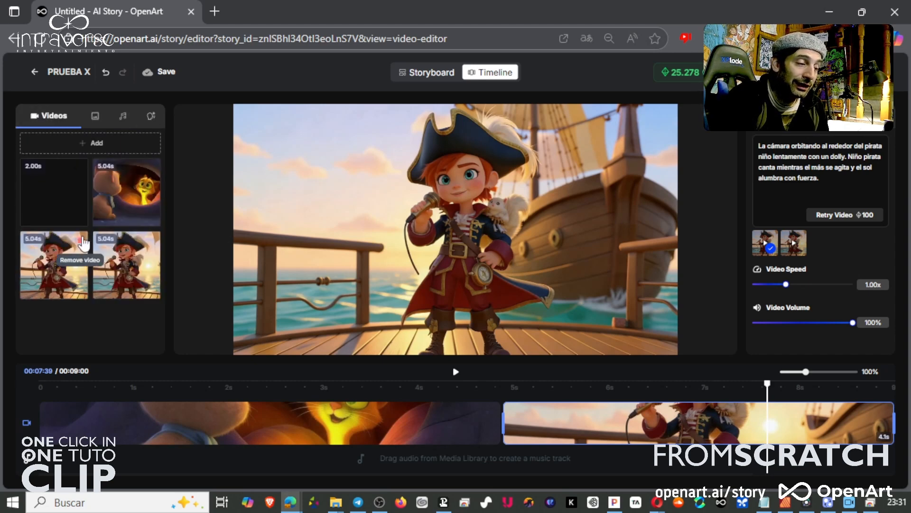
pyautogui.click(91, 119)
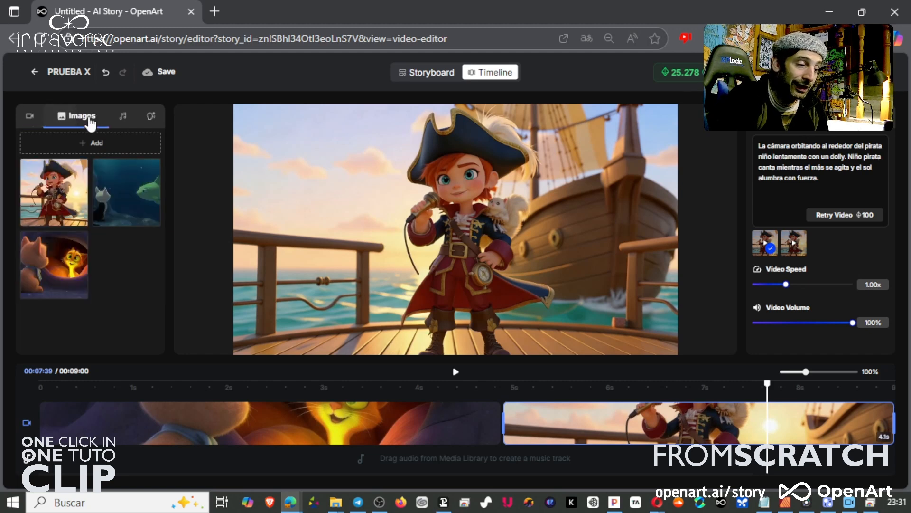
pyautogui.click(150, 117)
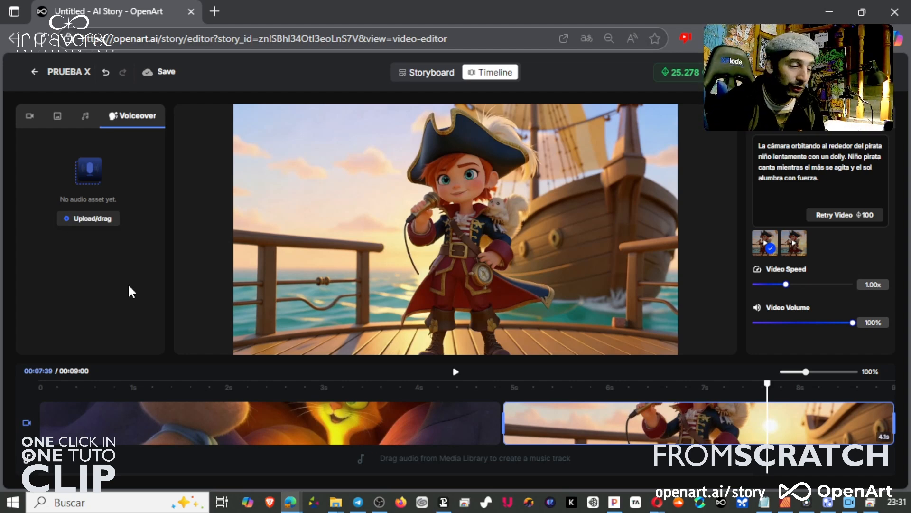
pyautogui.click(29, 118)
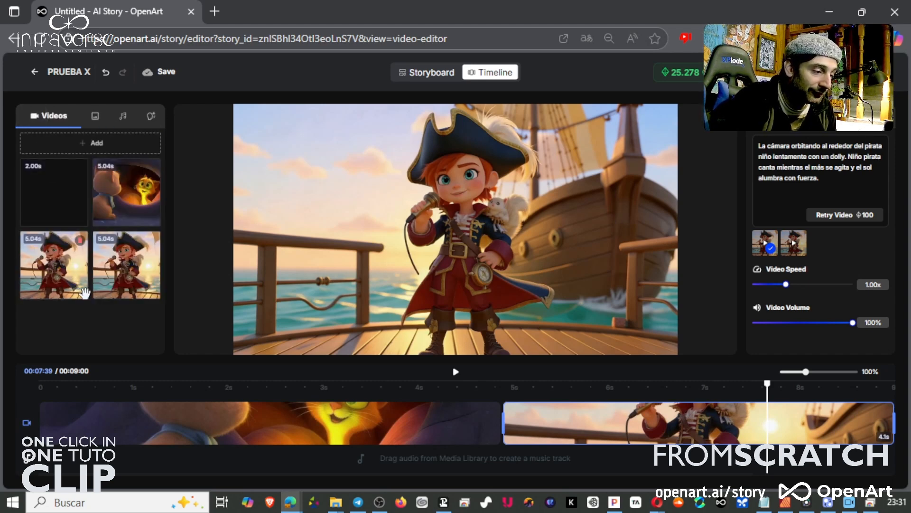
# Insert the 2.00 s blank video clip at the timeline's start and between the cat and pirate clips.
pyautogui.moveTo(54, 205); pyautogui.dragTo(43, 436)
pyautogui.moveTo(63, 186); pyautogui.dragTo(574, 433)
pyautogui.moveTo(37, 199); pyautogui.dragTo(563, 423)
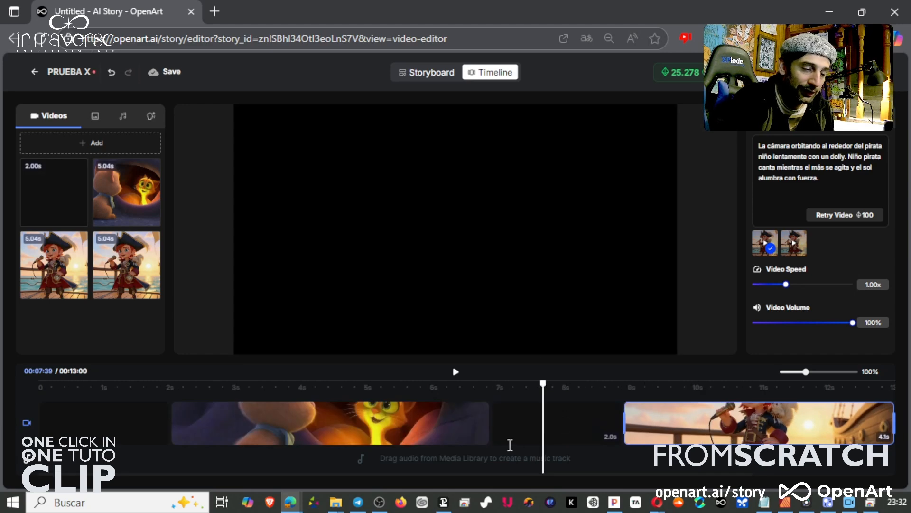
# Shorten the opening blank clip to about 0.8 s.
pyautogui.click(81, 427)
pyautogui.moveTo(164, 429); pyautogui.dragTo(95, 427)
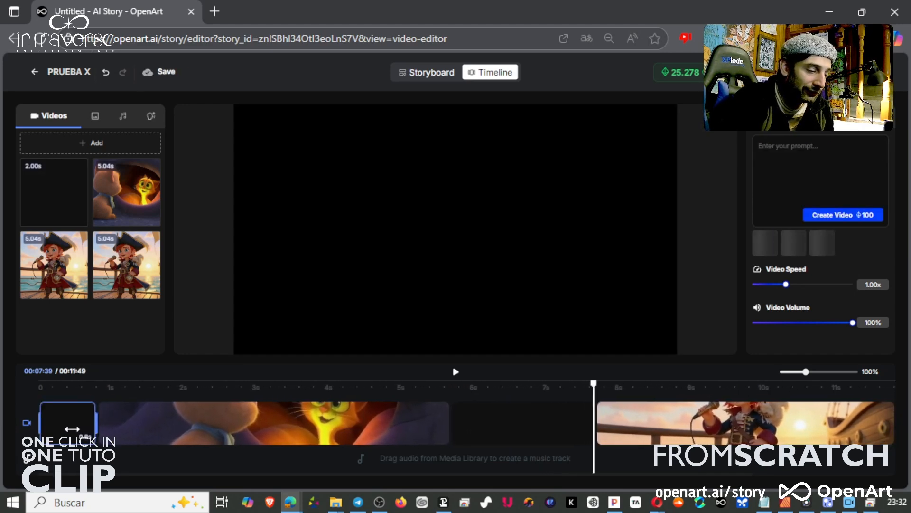
# Trim the middle blank clip's start so it lasts 0.4 s.
pyautogui.click(515, 425)
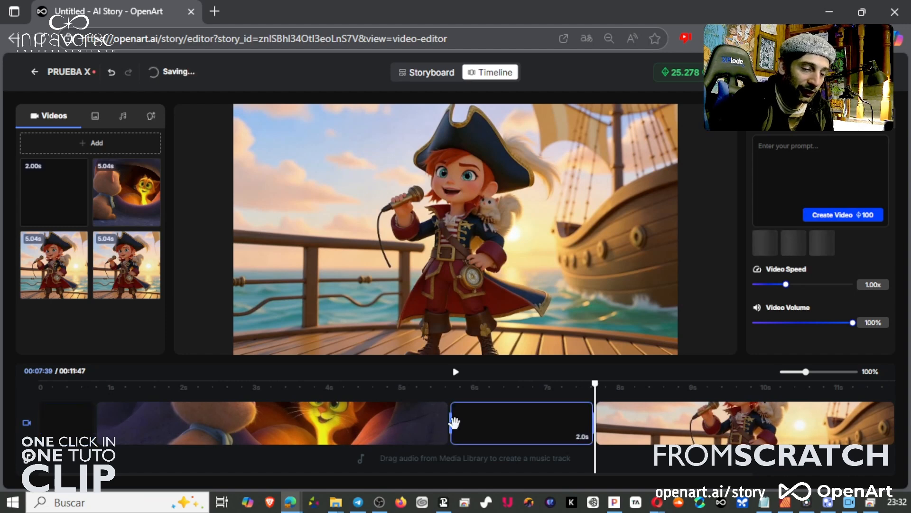
pyautogui.moveTo(449, 424); pyautogui.dragTo(562, 421)
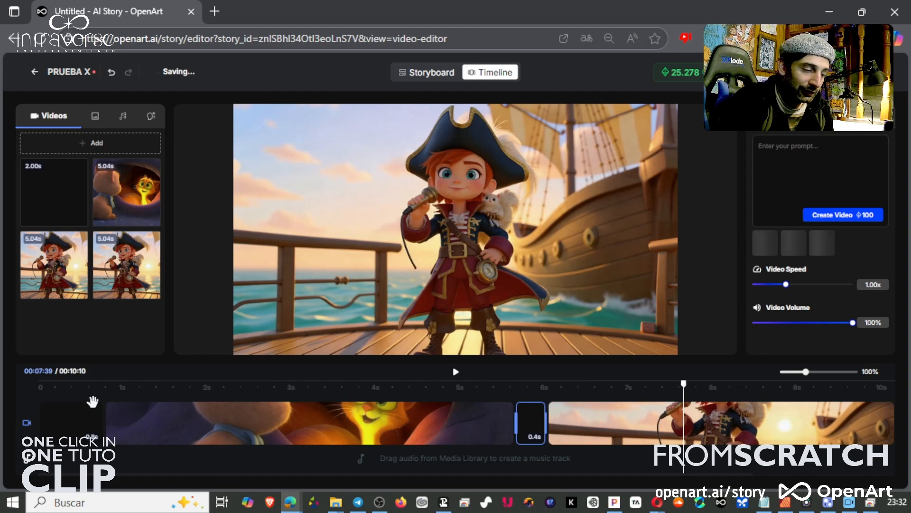
# Play back the timeline from the beginning and pause it.
pyautogui.click(92, 394)
pyautogui.moveTo(93, 394); pyautogui.dragTo(9, 387)
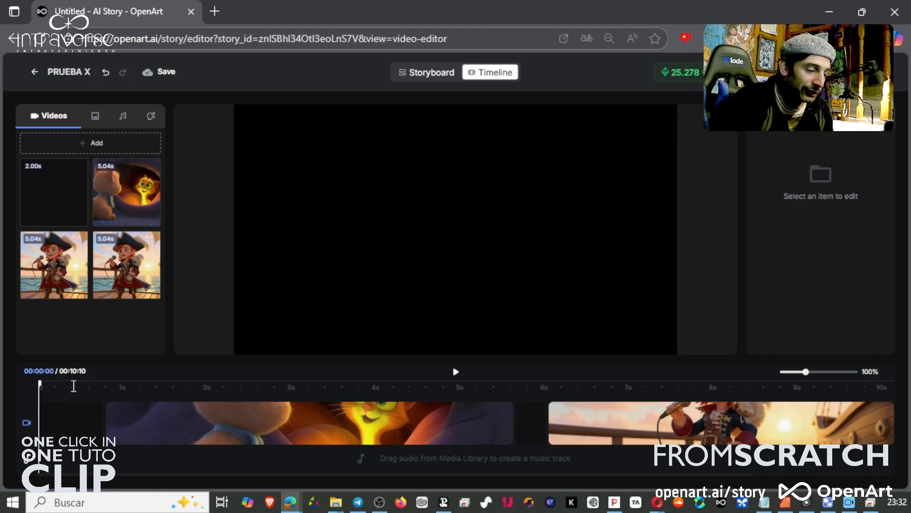
pyautogui.click(456, 374)
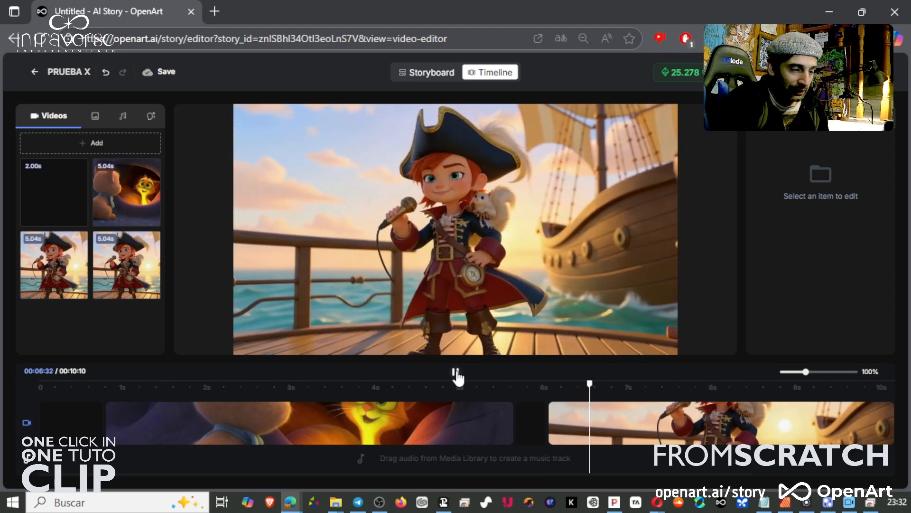
pyautogui.click(455, 373)
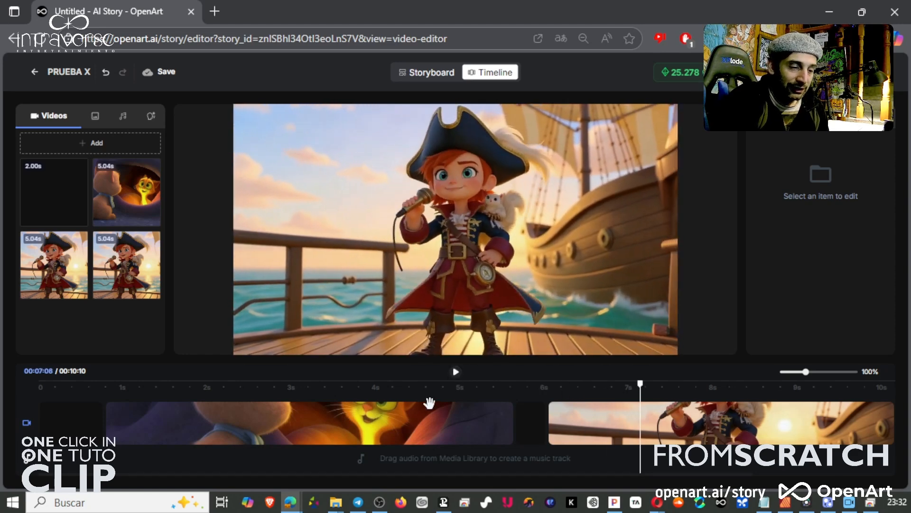
# Add the song 'Cute first steps' from the music library to the project's music assets.
pyautogui.click(122, 117)
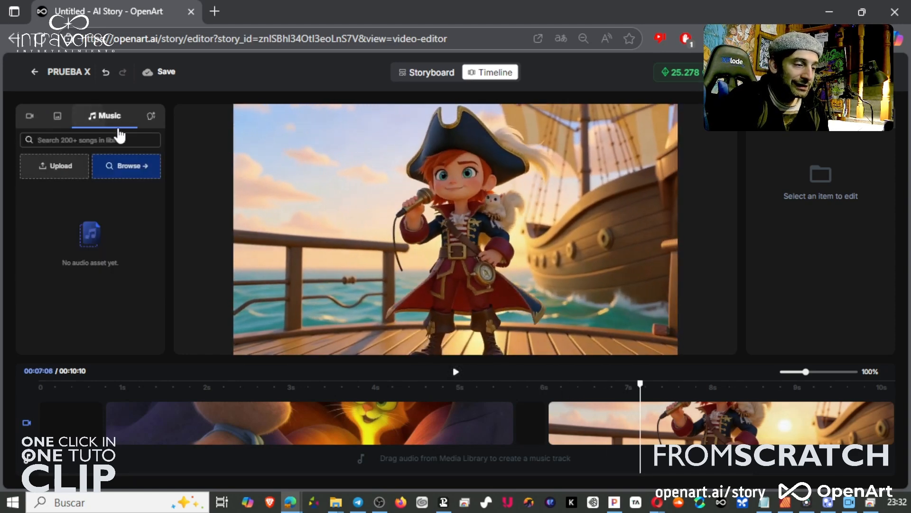
pyautogui.click(135, 176)
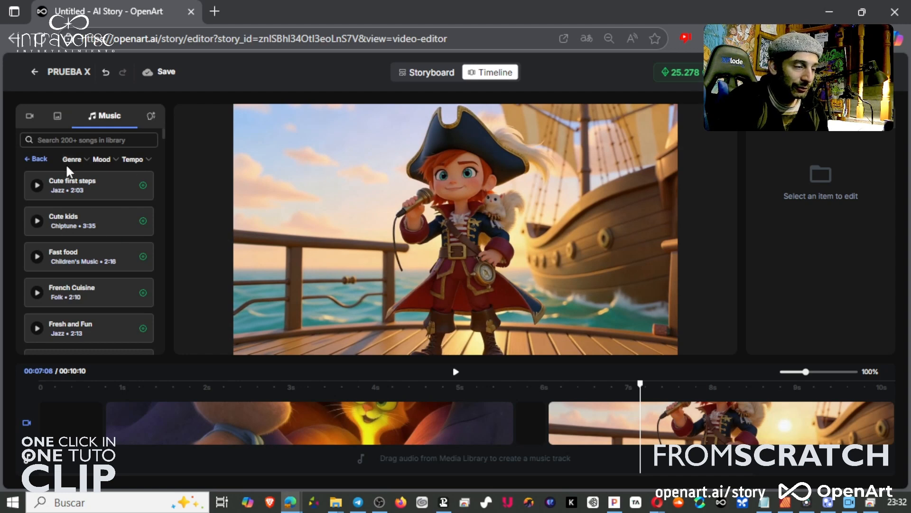
pyautogui.click(142, 186)
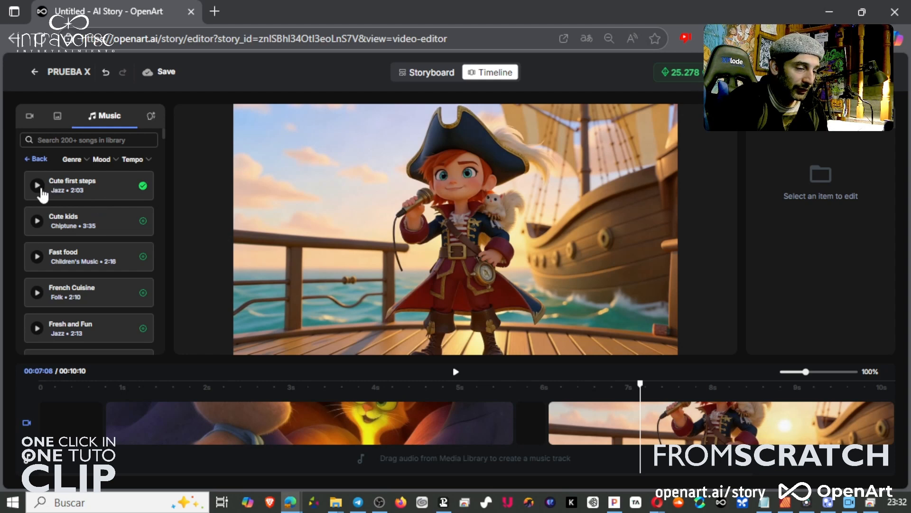
pyautogui.click(41, 159)
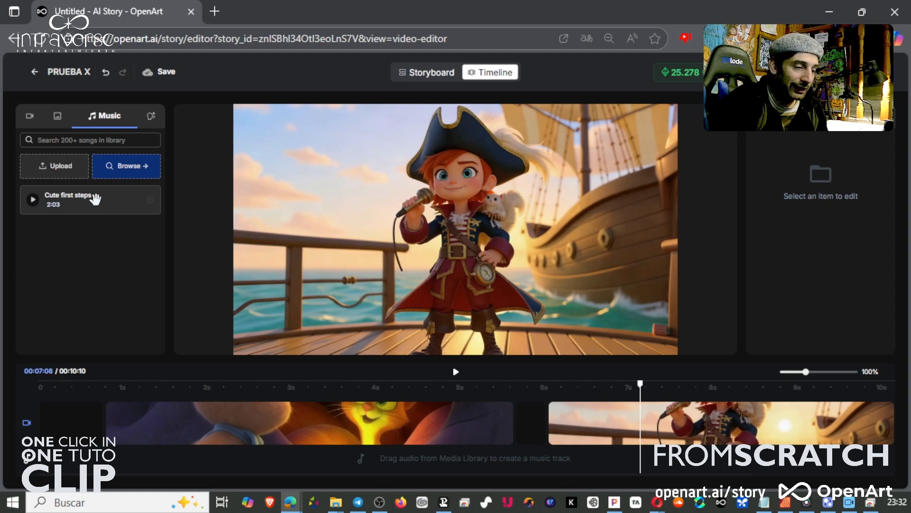
# Preview 'Cute first steps' and place it on the timeline's music track.
pyautogui.click(34, 202)
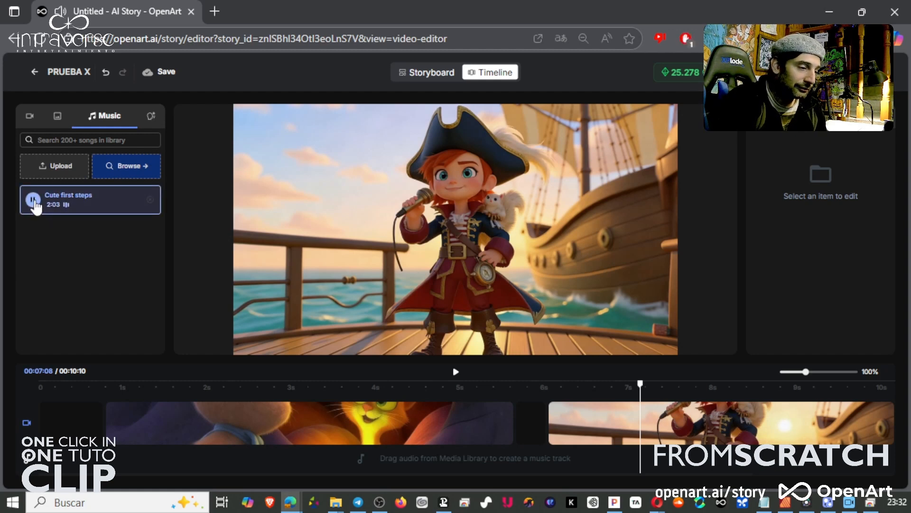
pyautogui.click(34, 201)
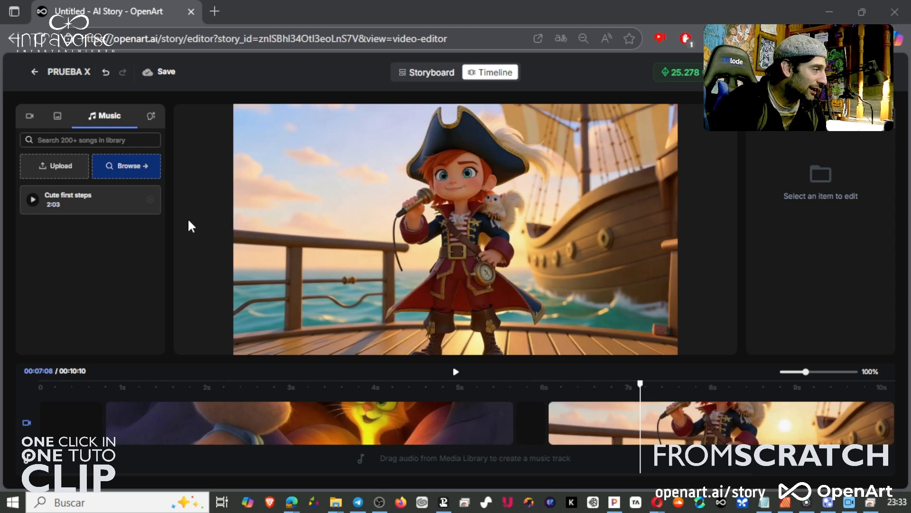
pyautogui.moveTo(101, 205); pyautogui.dragTo(144, 461)
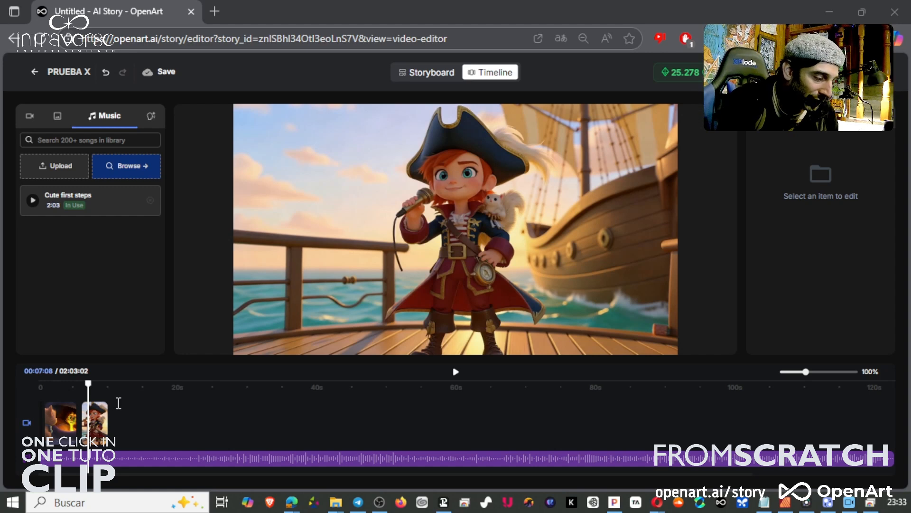
# Play the timeline with music from the start and pause it.
pyautogui.moveTo(88, 383); pyautogui.dragTo(41, 384)
pyautogui.click(457, 372)
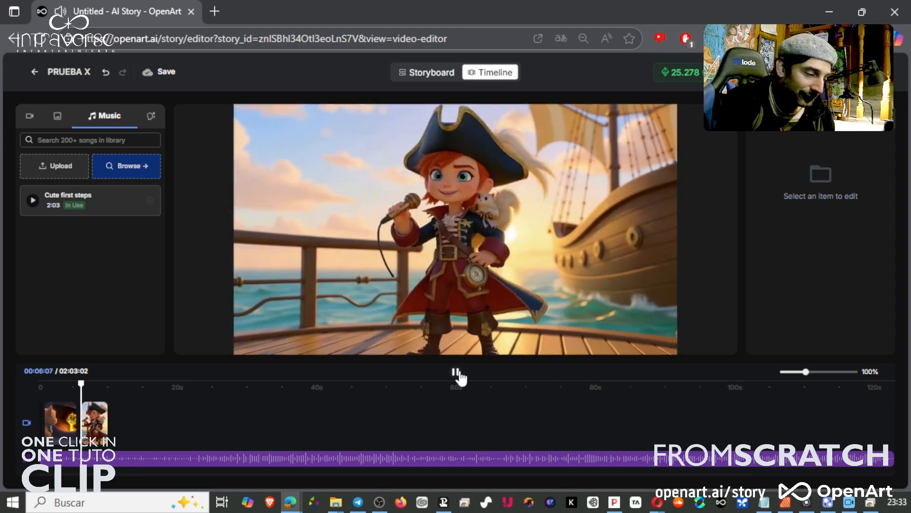
pyautogui.click(459, 374)
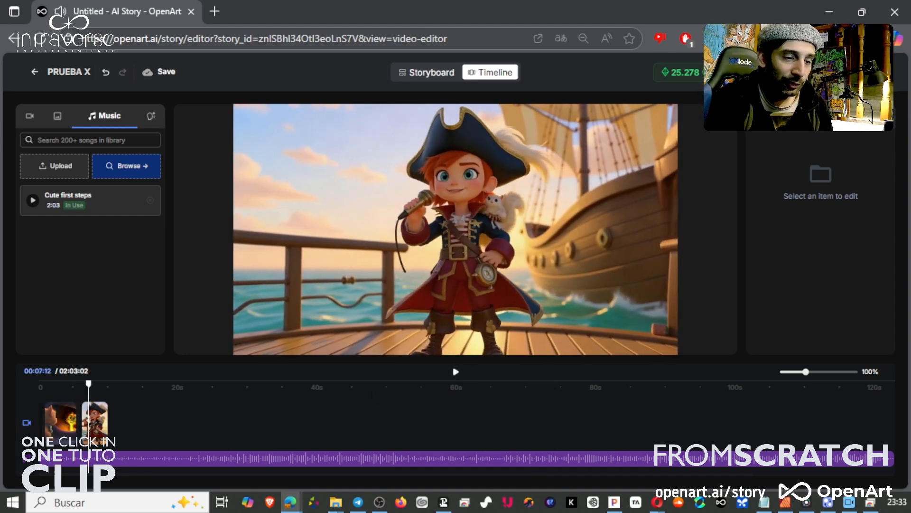
# Open the share menu's download export options.
pyautogui.click(870, 72)
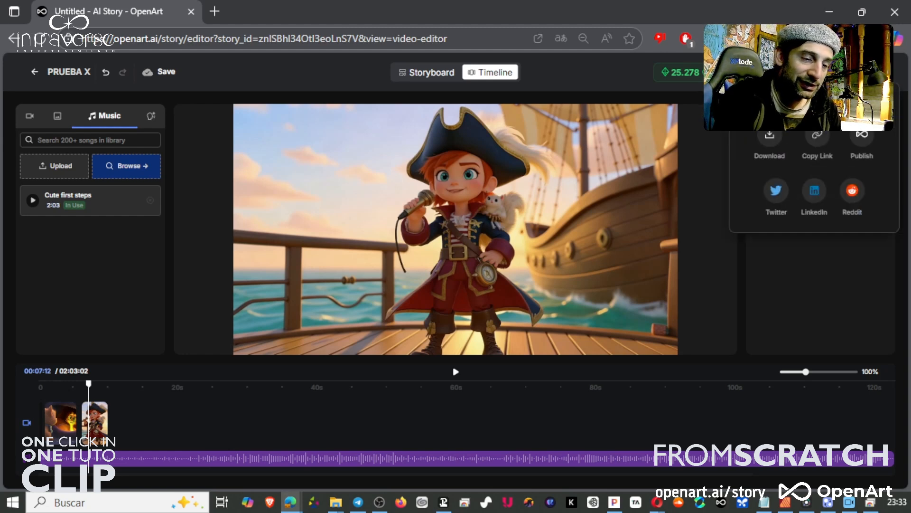
pyautogui.click(770, 134)
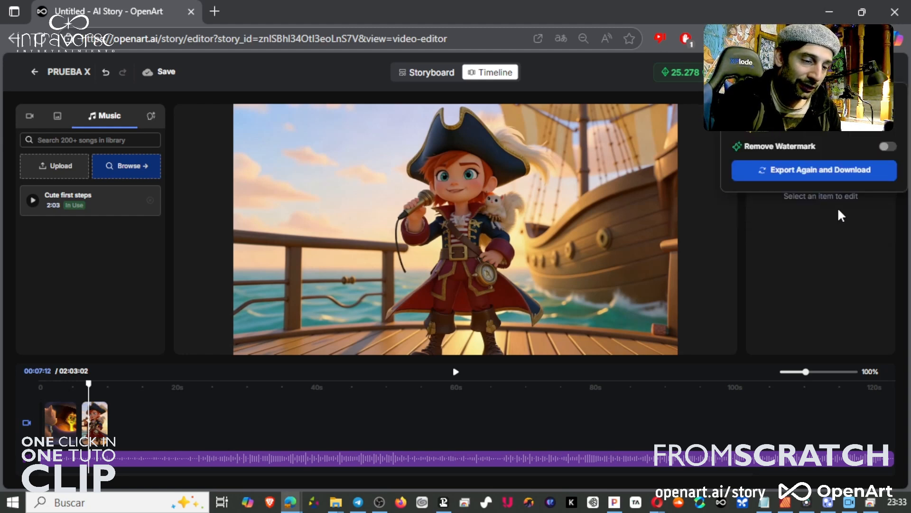
pyautogui.click(807, 323)
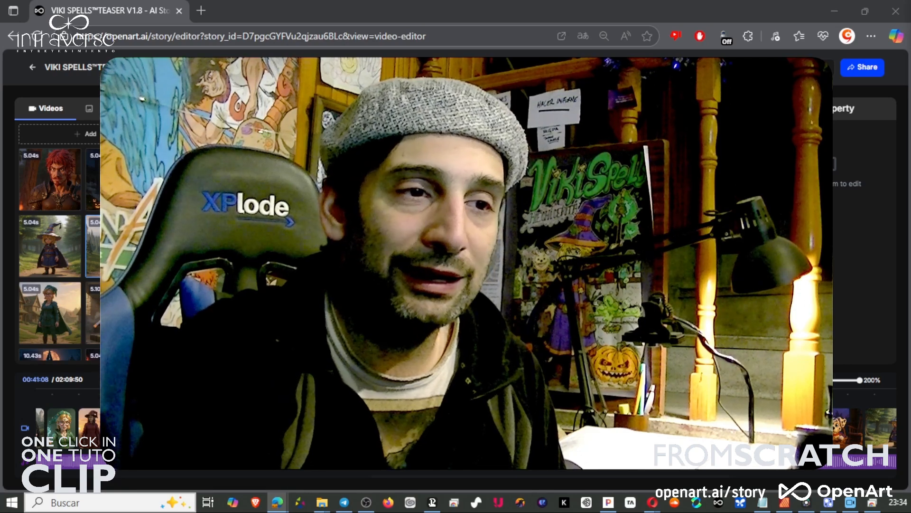
pyautogui.hotkey('alt', 'Tab')
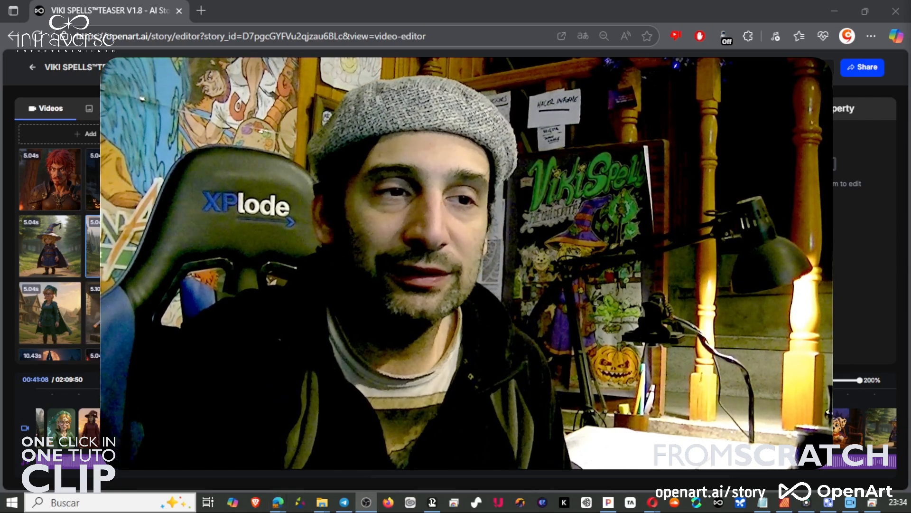